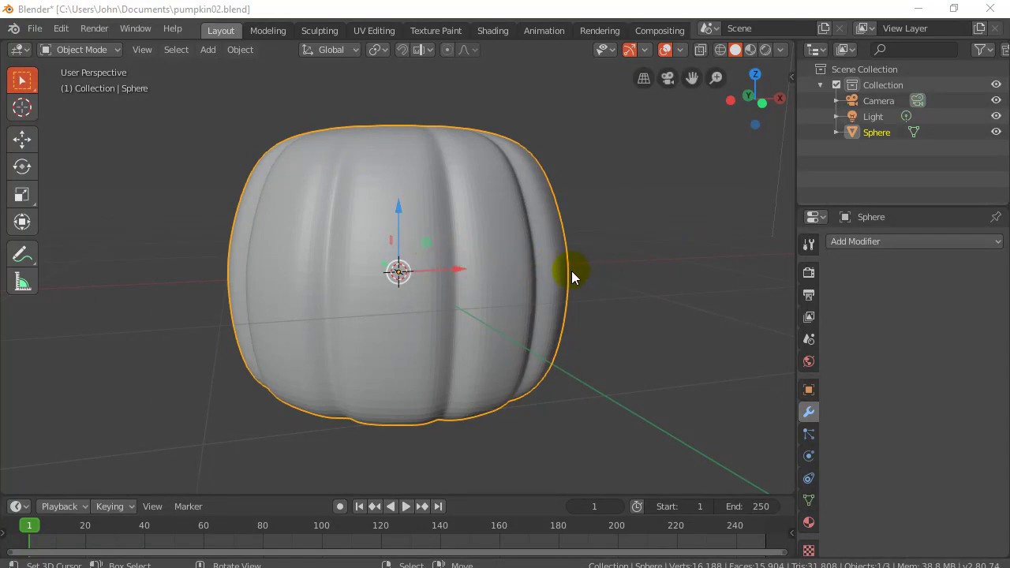
# Step: In edit mode from the front view, cut a closed slanted eye outline into the pumpkin's upper front with the Knife tool
pyautogui.press('Tab')
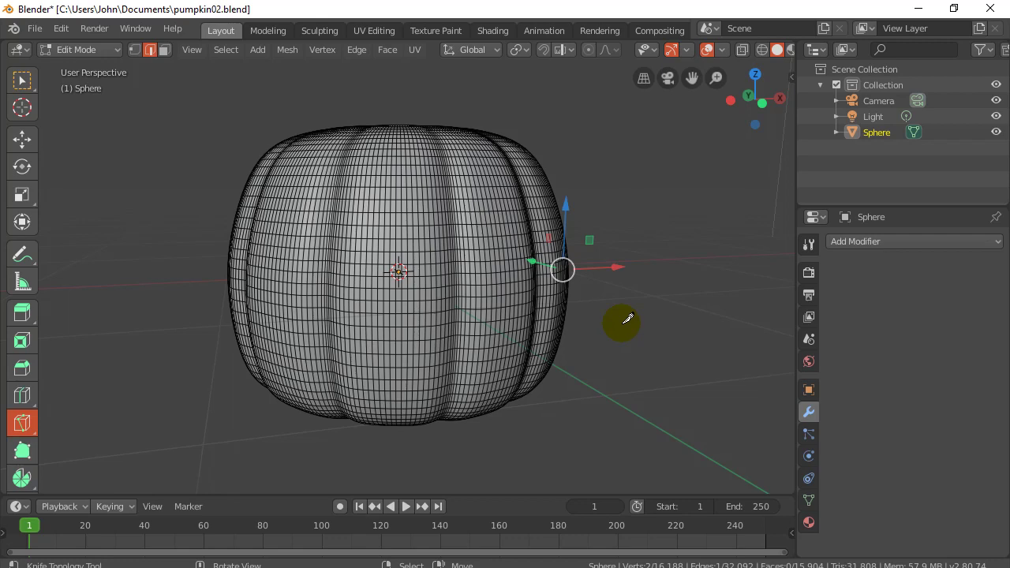
pyautogui.press('KP_1')
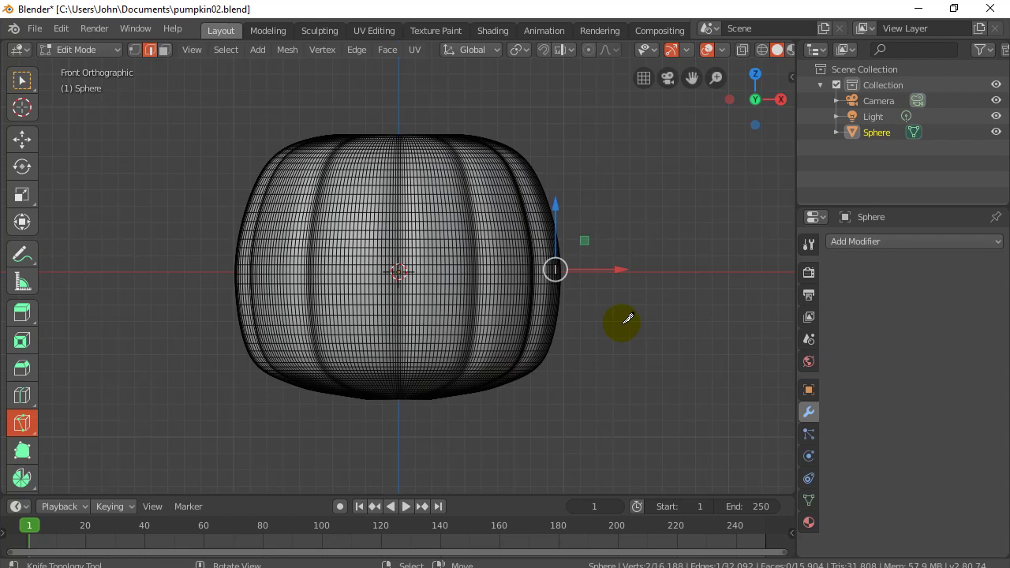
pyautogui.scroll(1, 261, 232)
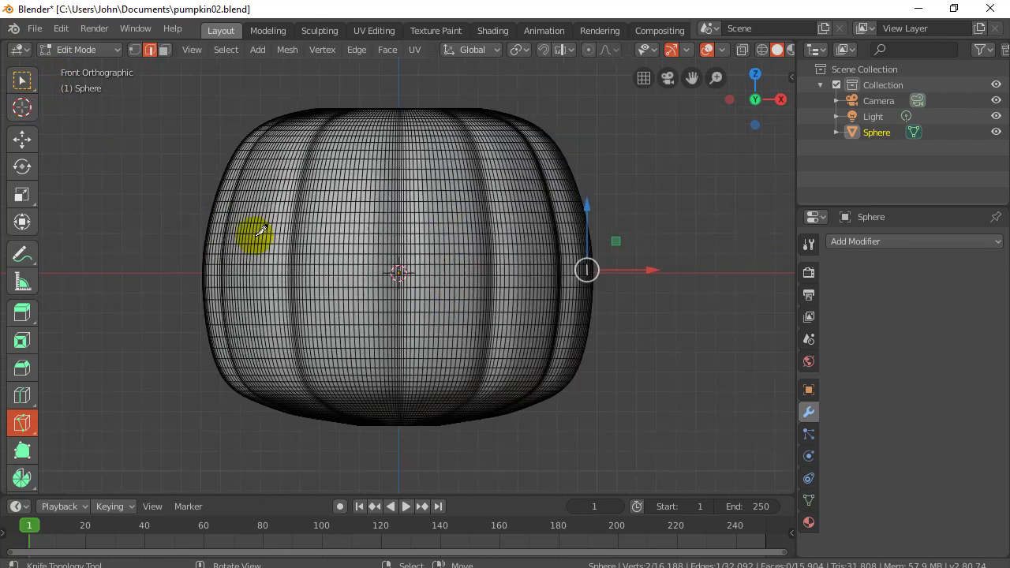
pyautogui.scroll(2, 260, 232)
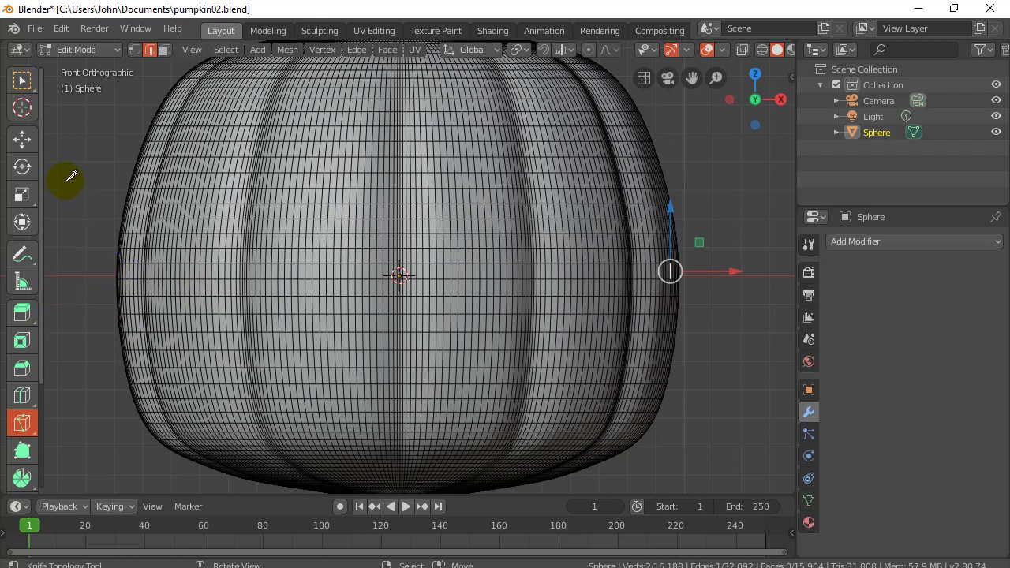
pyautogui.click(23, 427)
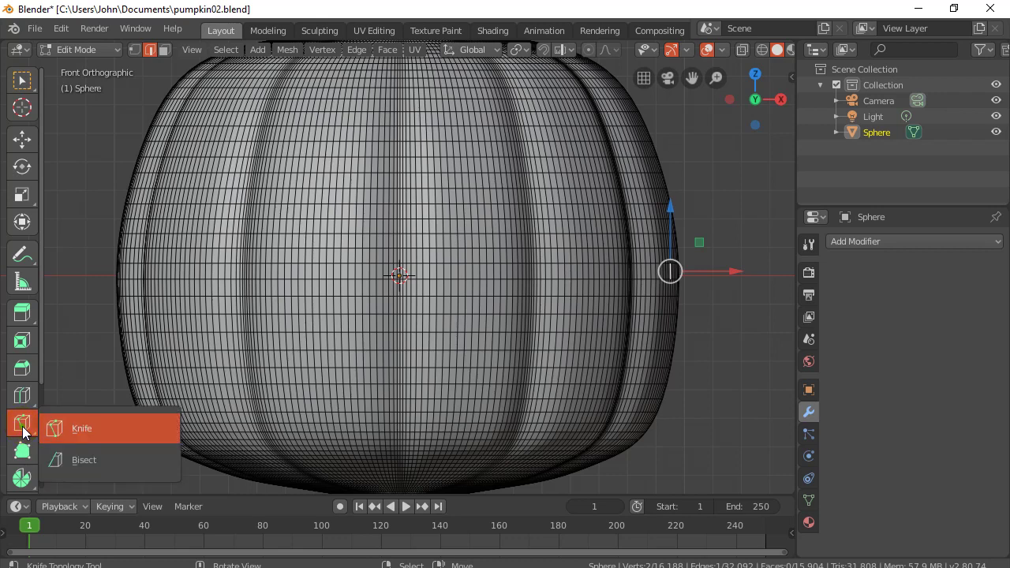
pyautogui.click(65, 427)
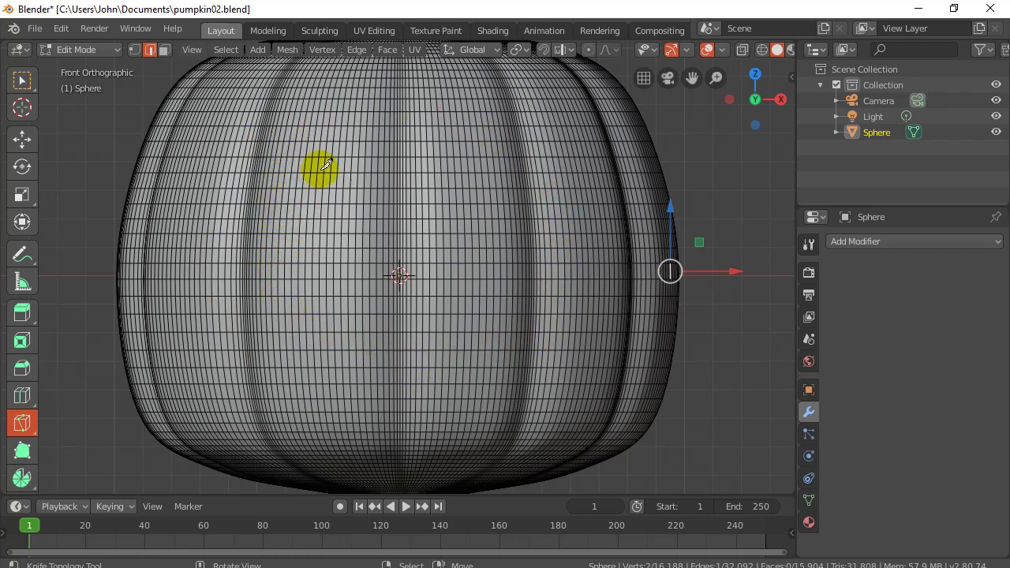
pyautogui.click(442, 134)
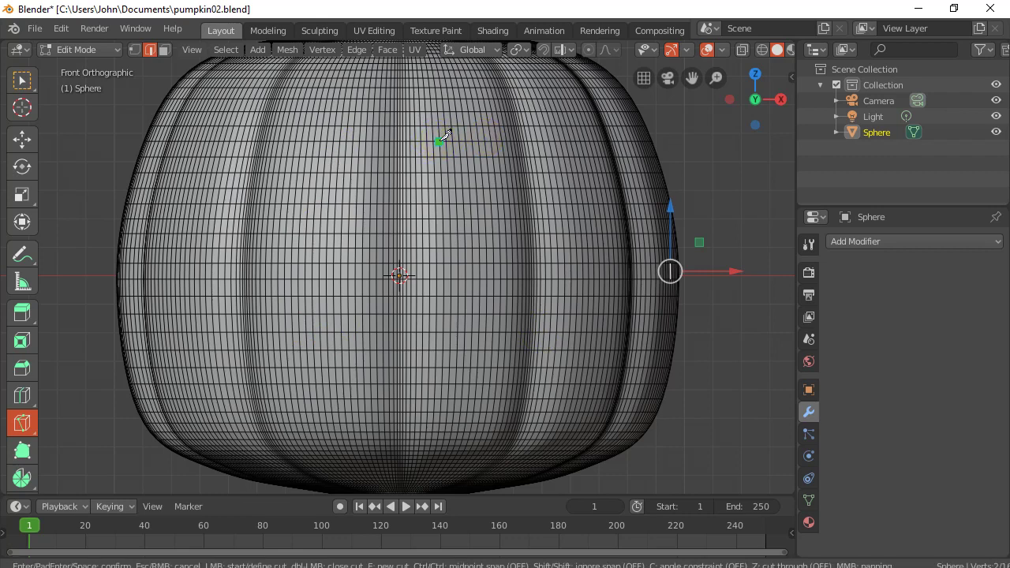
pyautogui.click(530, 115)
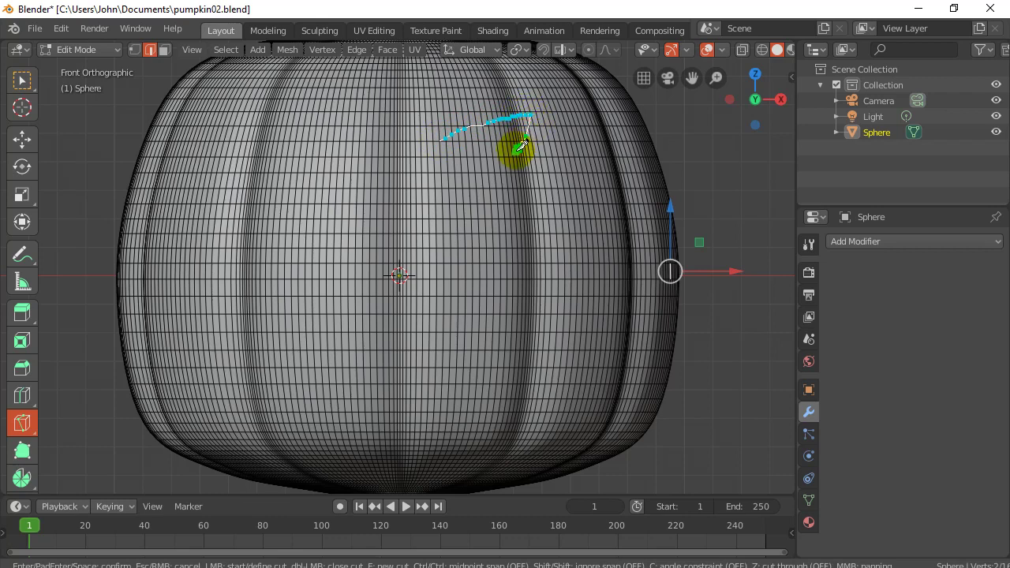
pyautogui.click(463, 191)
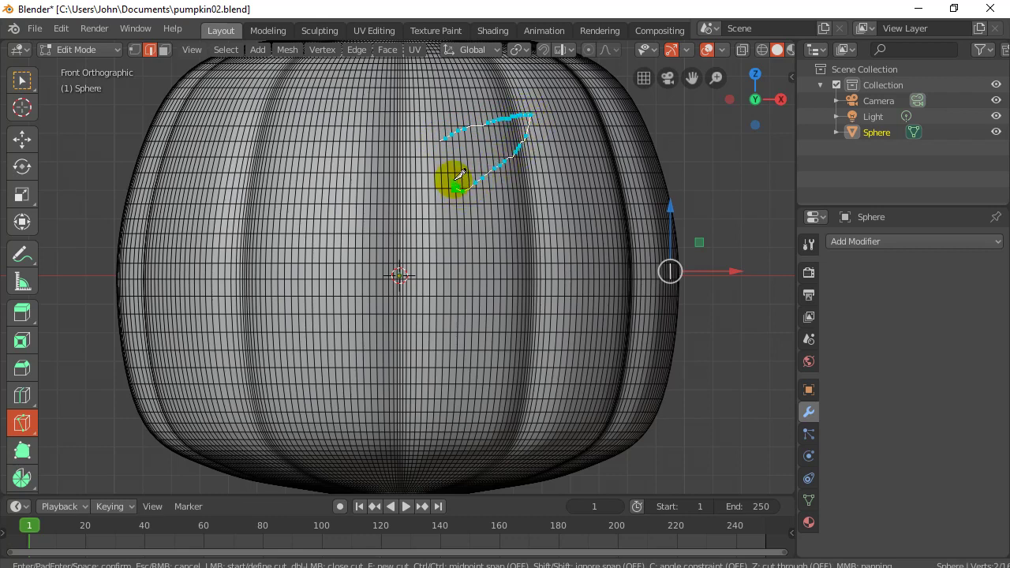
pyautogui.click(440, 138)
pyautogui.press('Return')
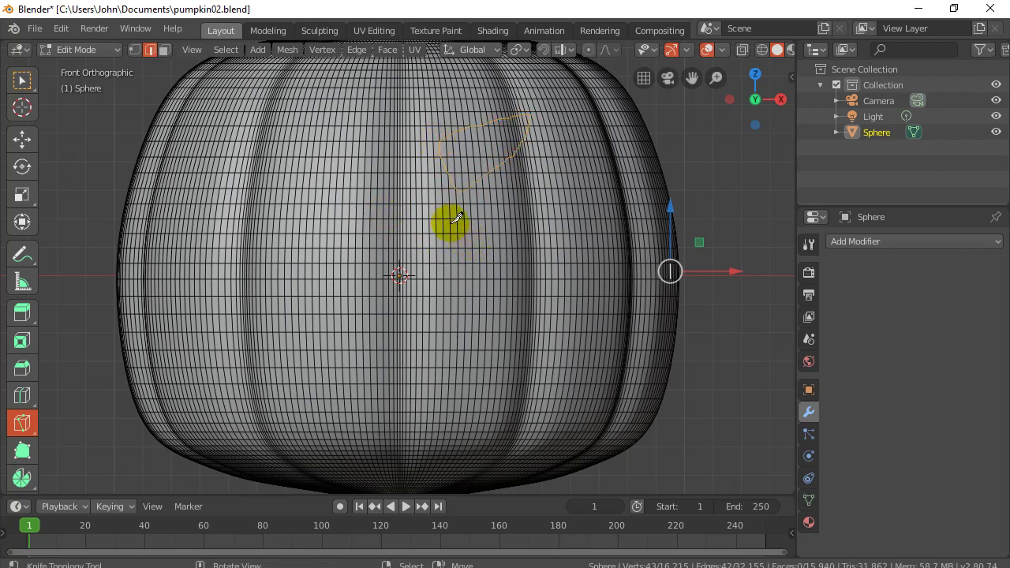
# Step: Try Select Loop Inner-Region on the closed eye outline, and undo the selection
pyautogui.keyDown('shift'); pyautogui.moveTo(491, 104); pyautogui.dragTo(427, 218, button='middle'); pyautogui.keyUp('shift')
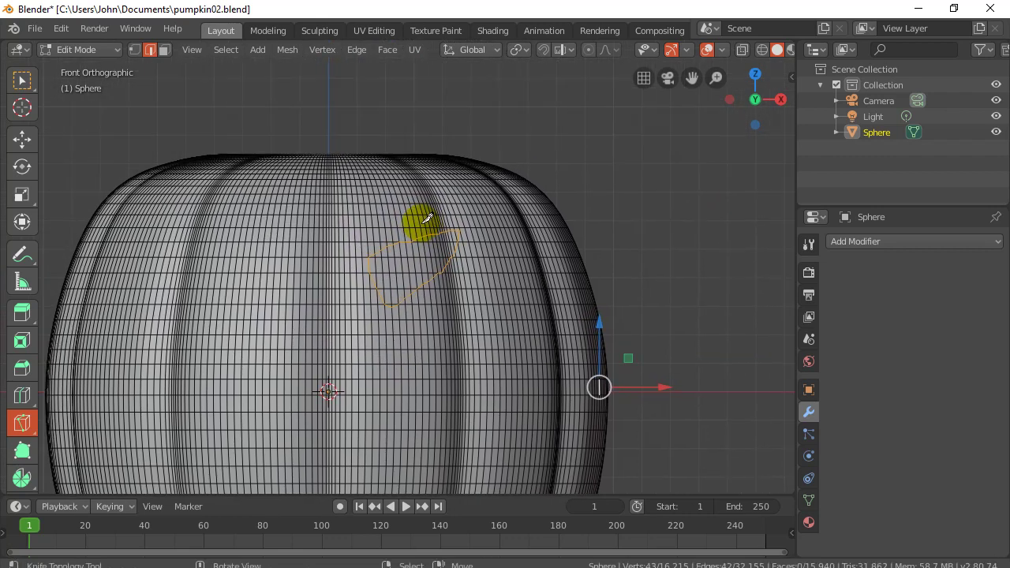
pyautogui.scroll(6, 414, 251)
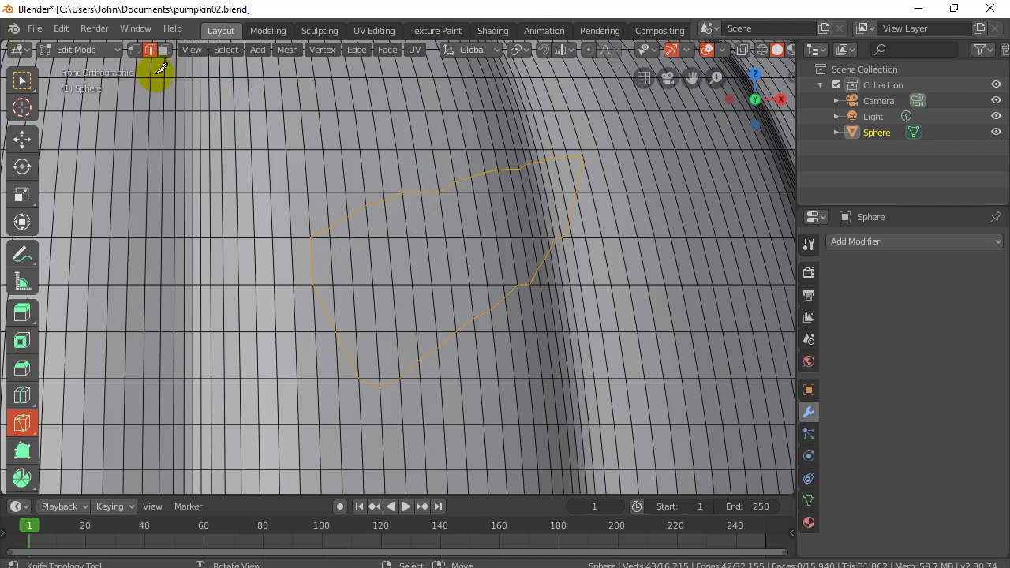
pyautogui.click(224, 50)
pyautogui.moveTo(282, 313)
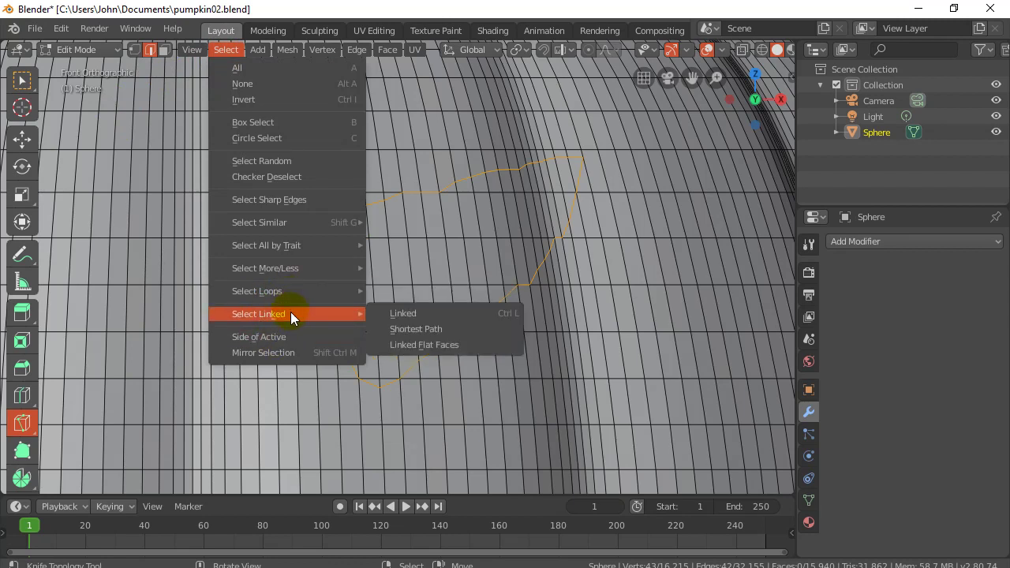
pyautogui.moveTo(294, 291)
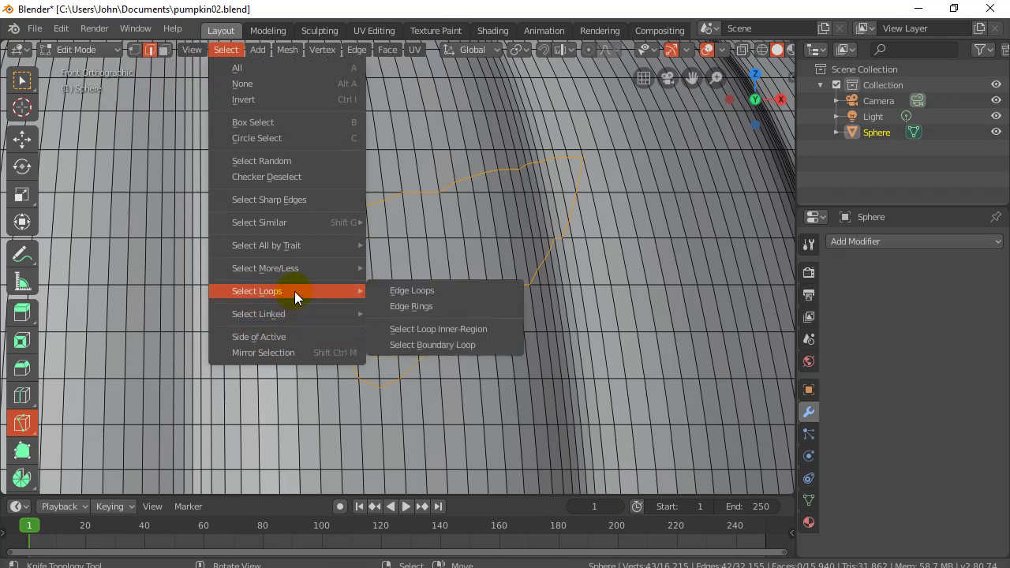
pyautogui.click(453, 330)
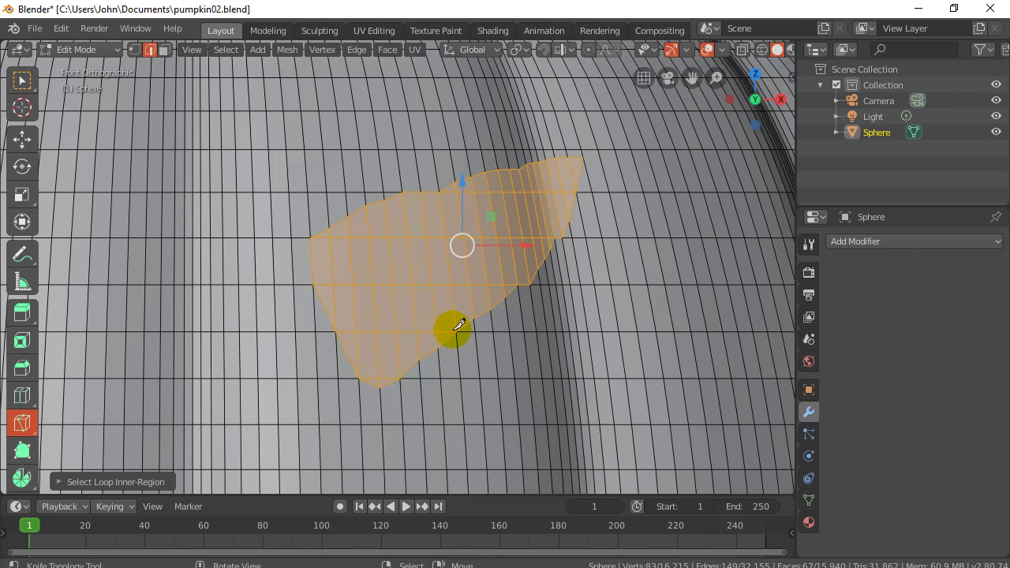
pyautogui.hotkey('ctrl', 'z')
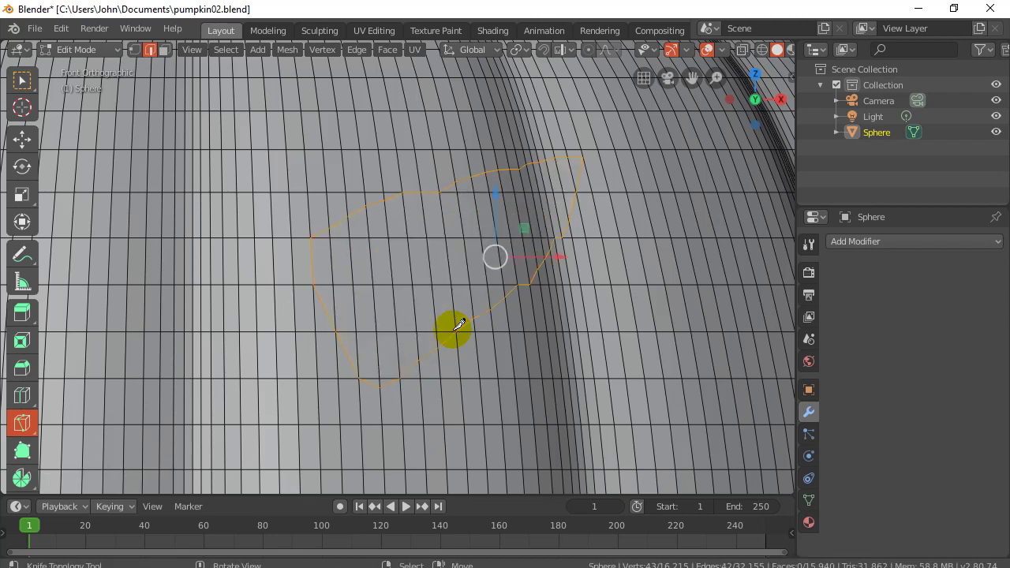
# Step: Try Select Loop Inner-Region with one upper edge of the eye outline deselected, undo it, and add that edge back to the selection
pyautogui.click(410, 189)
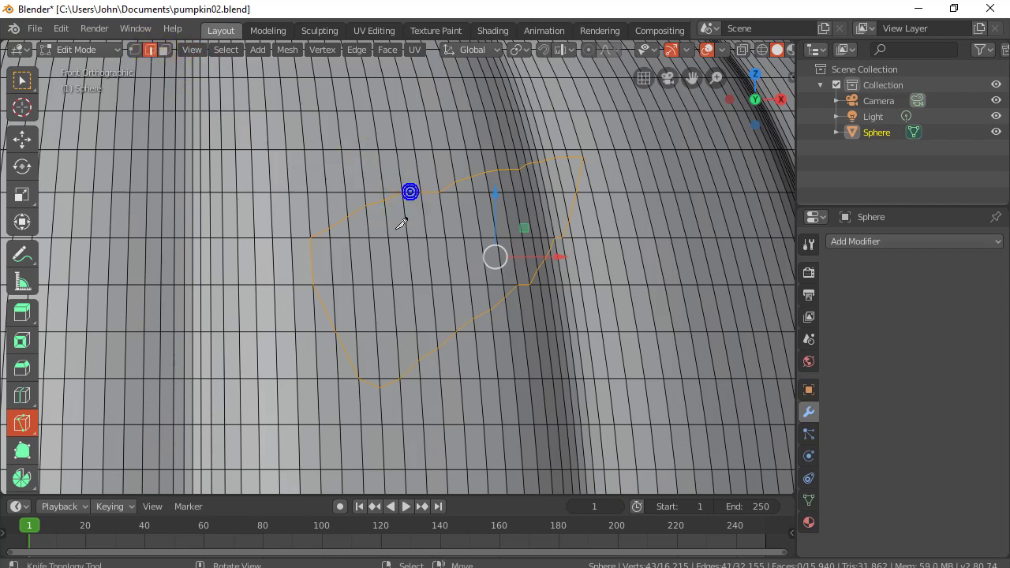
pyautogui.click(219, 51)
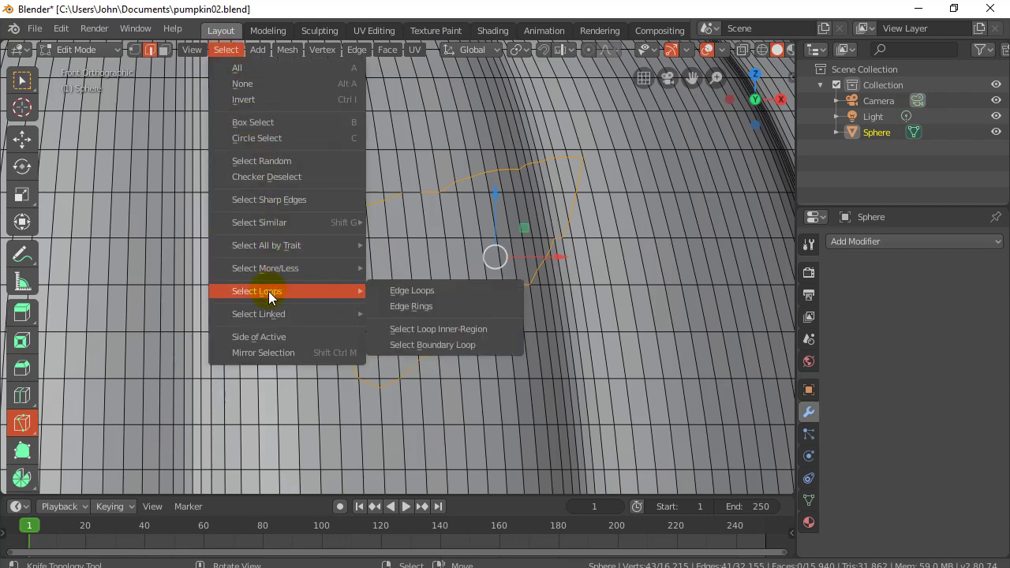
pyautogui.click(414, 329)
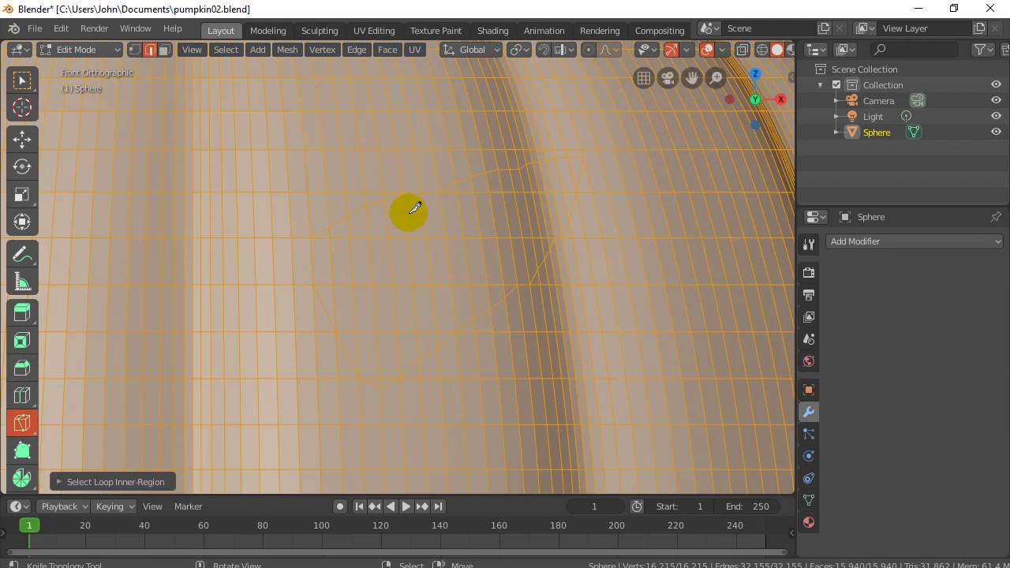
pyautogui.hotkey('ctrl', 'z')
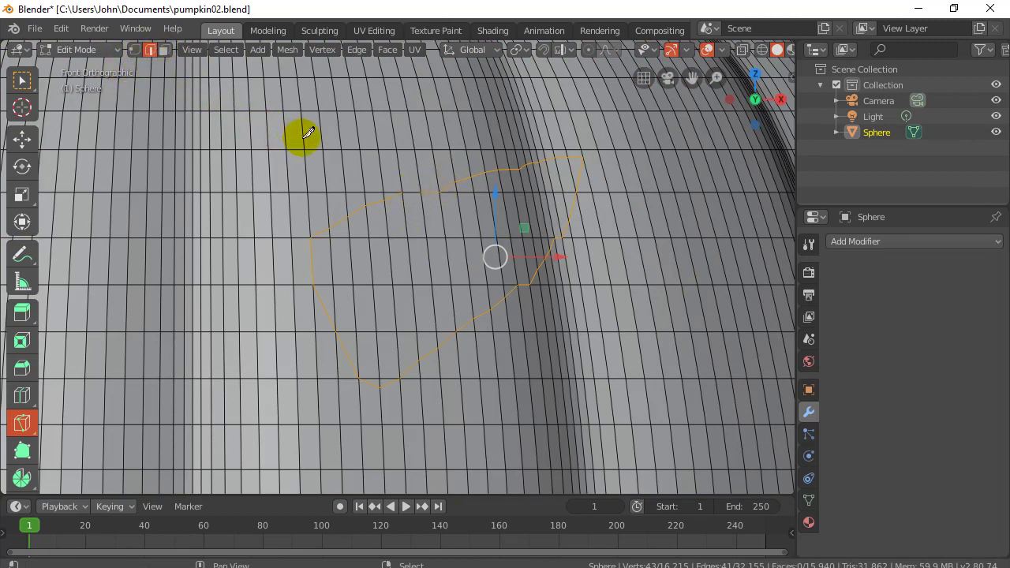
pyautogui.press('k')
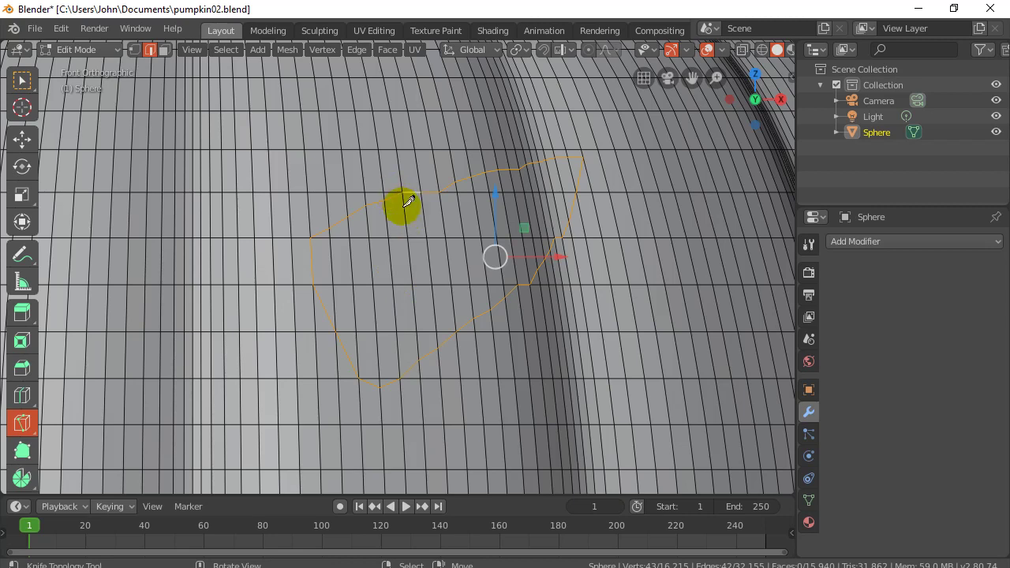
pyautogui.click(420, 192)
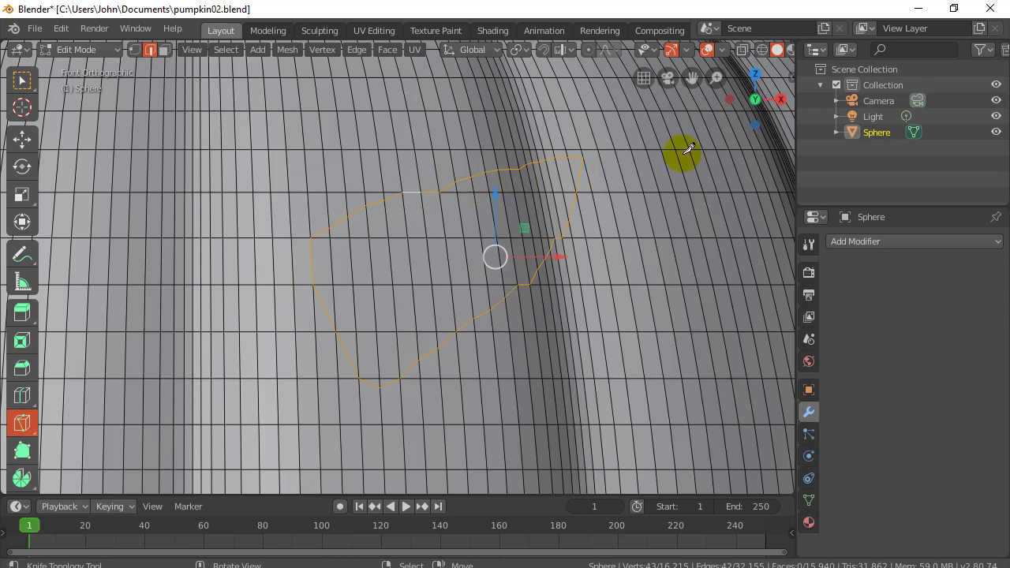
# Step: Create a vertex group named "righteye" and assign the selected eye outline to it
pyautogui.click(809, 501)
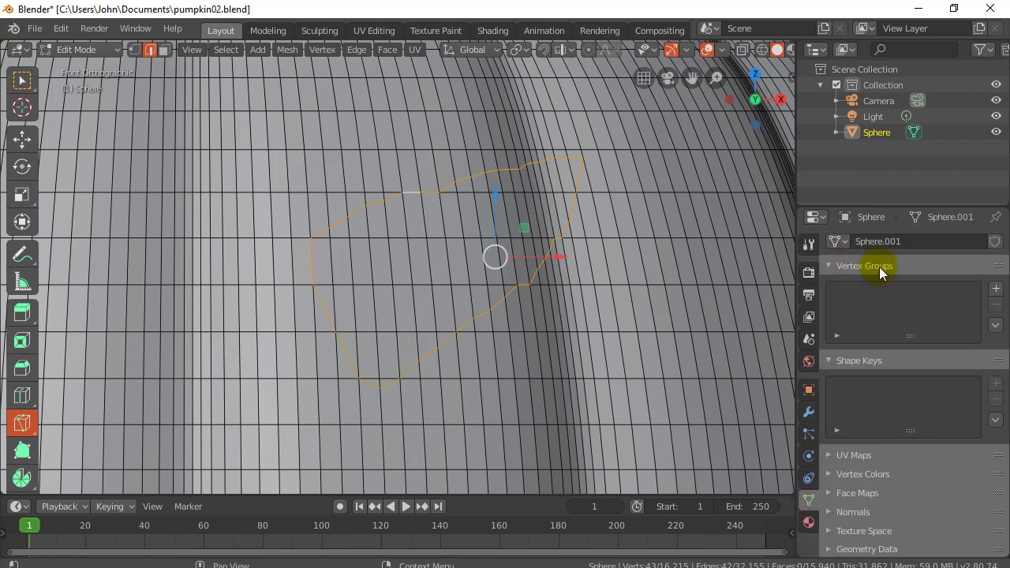
pyautogui.click(996, 289)
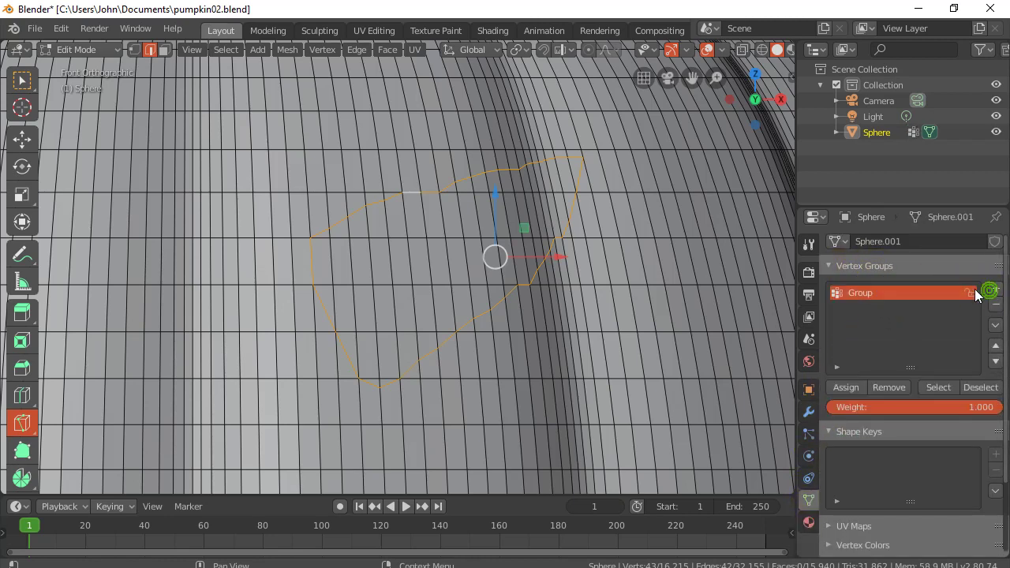
pyautogui.doubleClick(867, 291)
pyautogui.write('righteye')
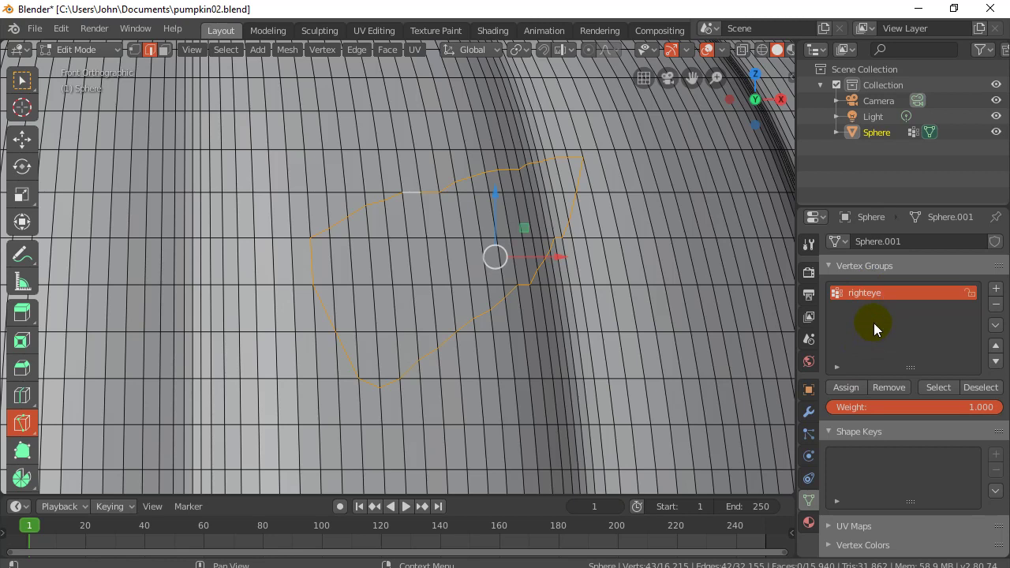
pyautogui.click(845, 387)
# Step: Add a second vertex group named "left eye" and assign the current selection to it
pyautogui.click(995, 290)
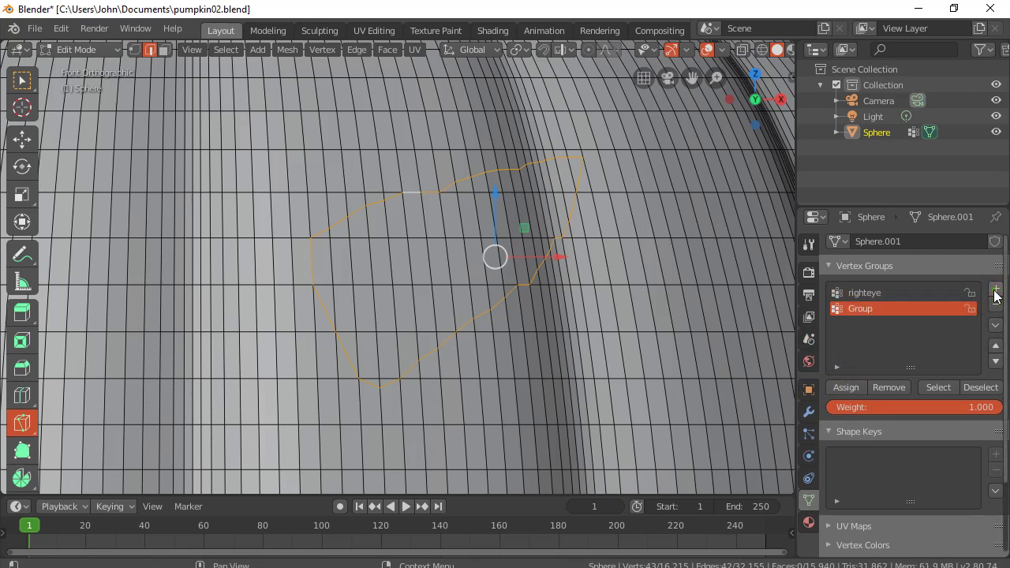
pyautogui.doubleClick(867, 307)
pyautogui.write('left eye')
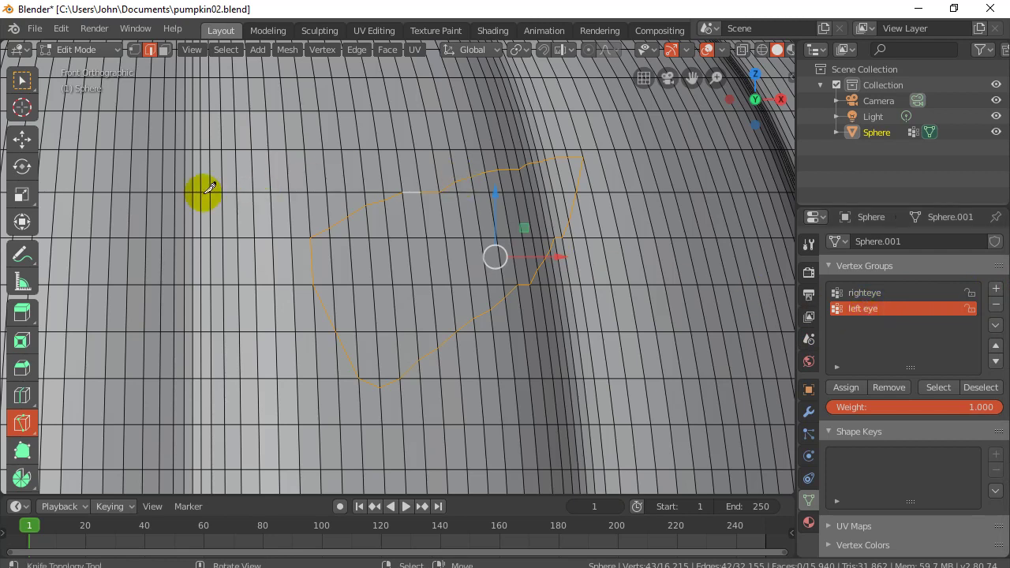
pyautogui.click(846, 387)
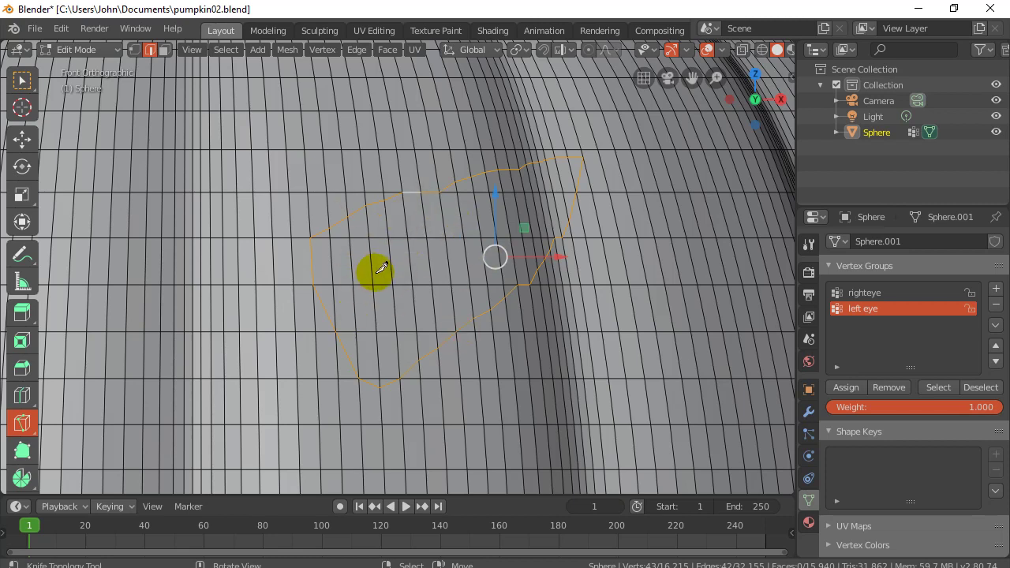
# Step: Select the inner region of the eye outline and delete its faces to open the eye hole
pyautogui.click(226, 49)
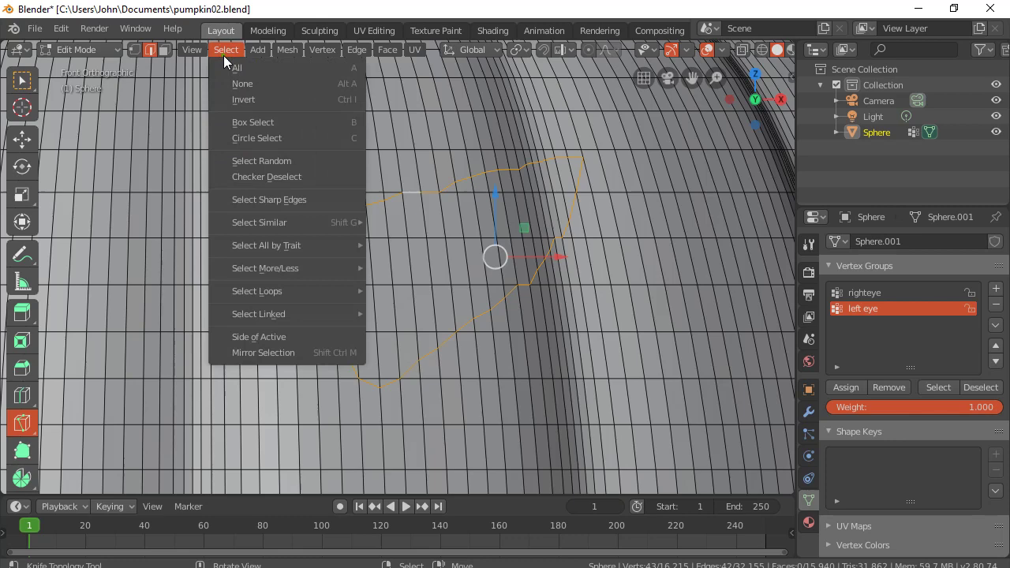
pyautogui.moveTo(272, 291)
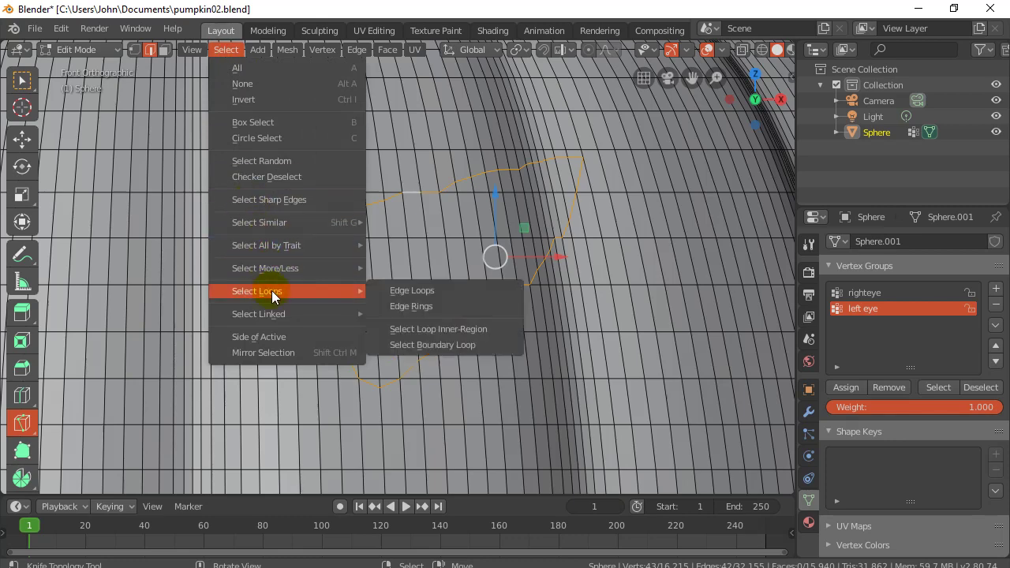
pyautogui.click(411, 331)
pyautogui.press('x')
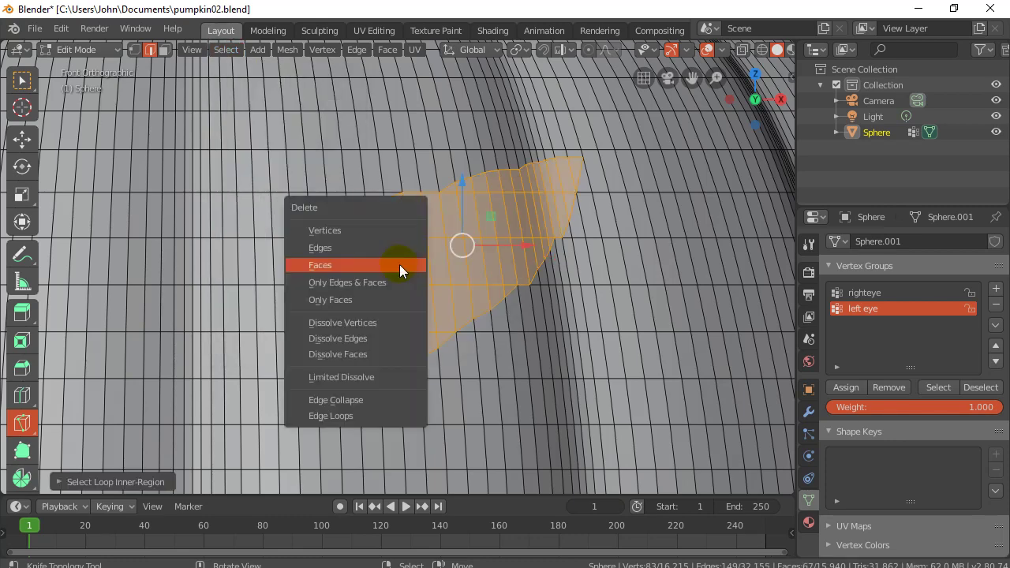
pyautogui.click(329, 266)
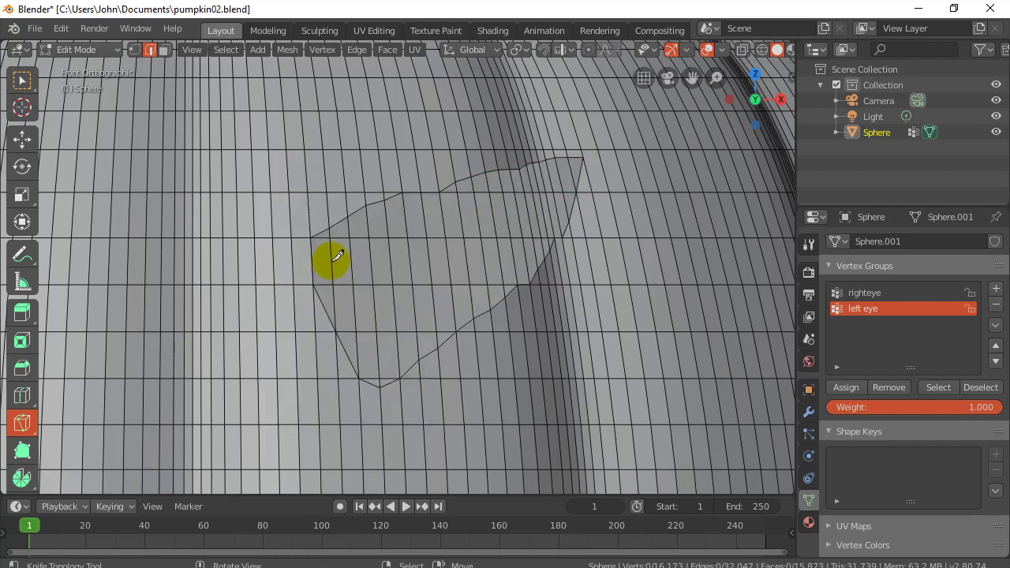
# Step: Inspect the opened eye hole on the pumpkin from several angles and from farther away
pyautogui.moveTo(331, 261); pyautogui.dragTo(345, 266, button='middle')
pyautogui.scroll(-3, 341, 274)
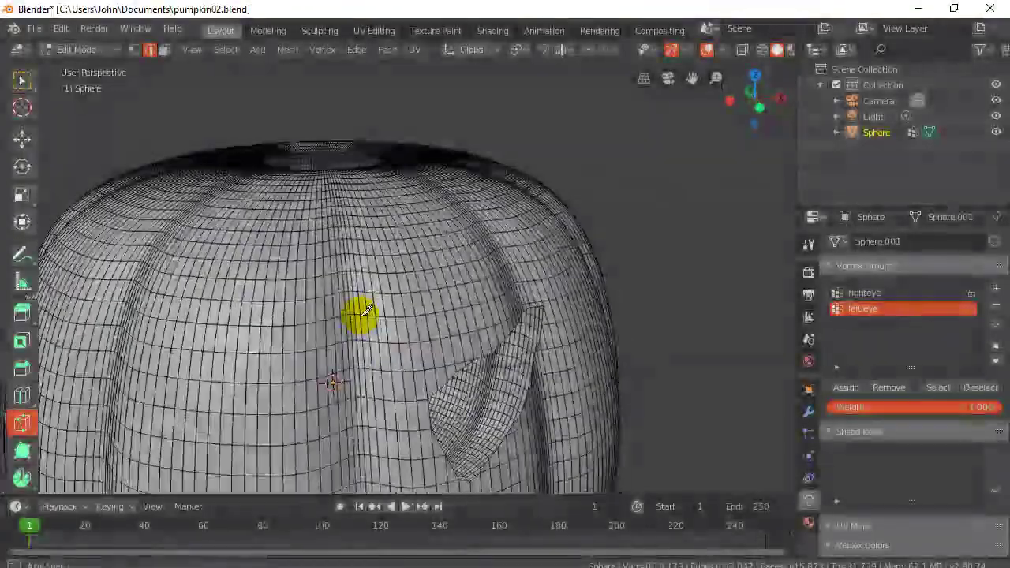
pyautogui.moveTo(366, 310); pyautogui.dragTo(334, 305, button='middle')
pyautogui.scroll(-4, 329, 286)
pyautogui.scroll(-2, 331, 306)
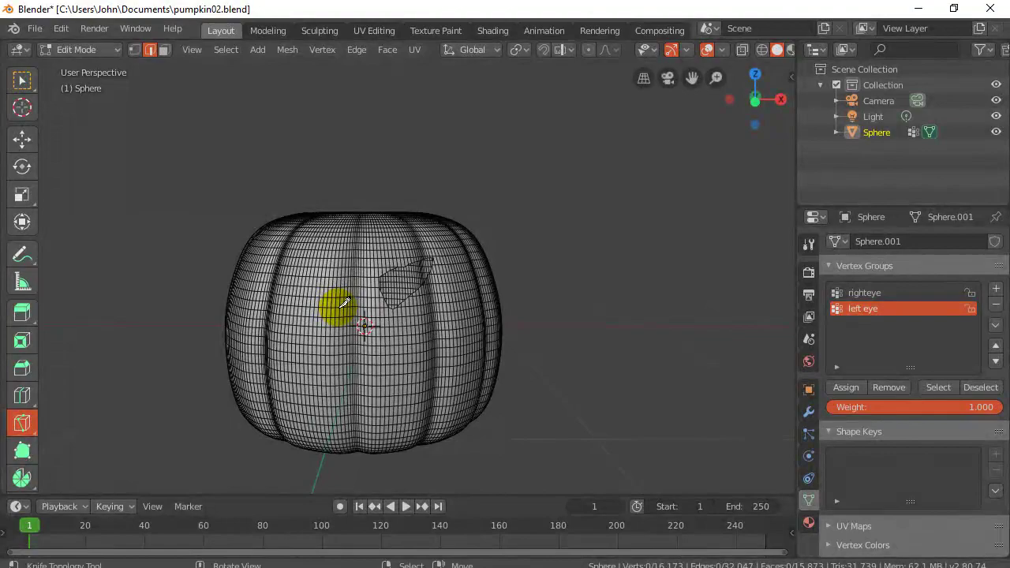
pyautogui.moveTo(429, 282); pyautogui.dragTo(331, 215, button='middle')
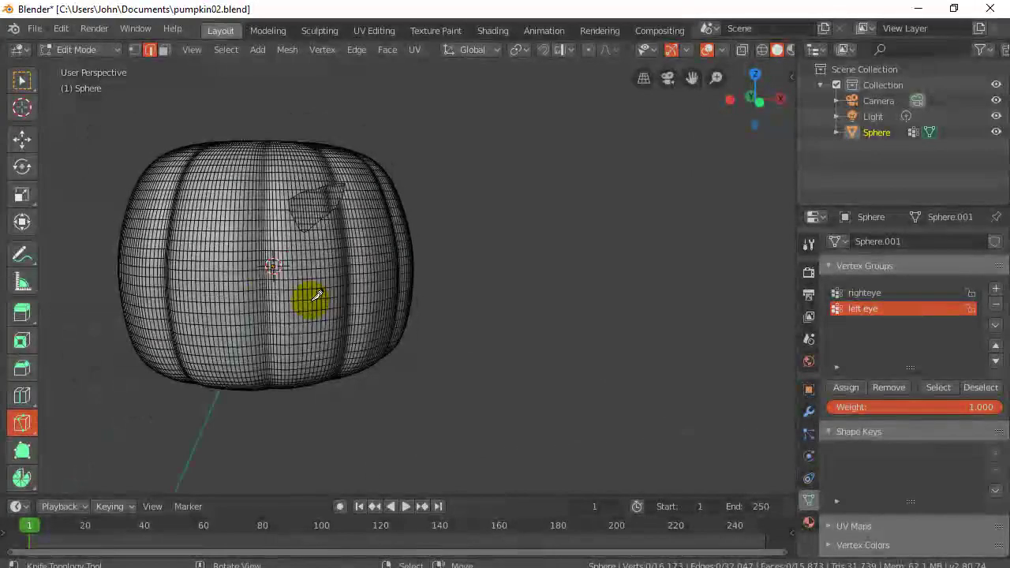
# Step: In Object Mode and top view, place the 3D cursor on the X axis beside the pumpkin and add a Bezier curve there
pyautogui.moveTo(382, 309); pyautogui.dragTo(379, 311, button='middle')
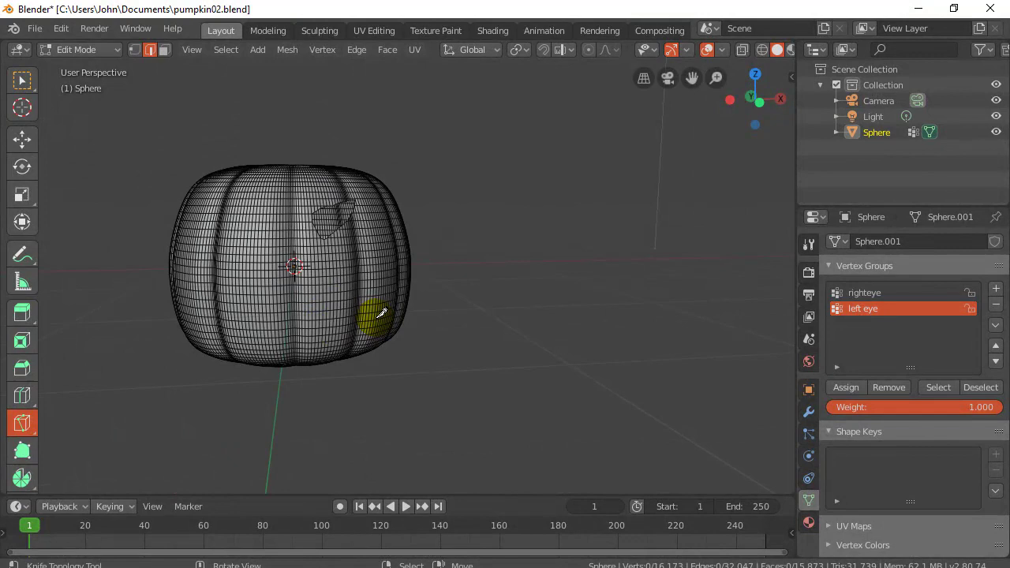
pyautogui.press('KP_7')
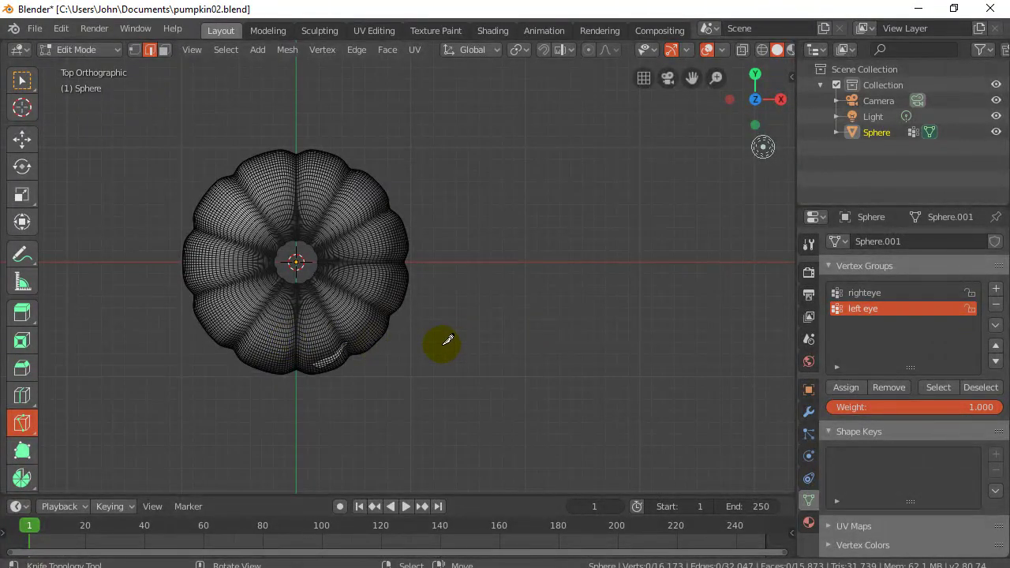
pyautogui.press('Tab')
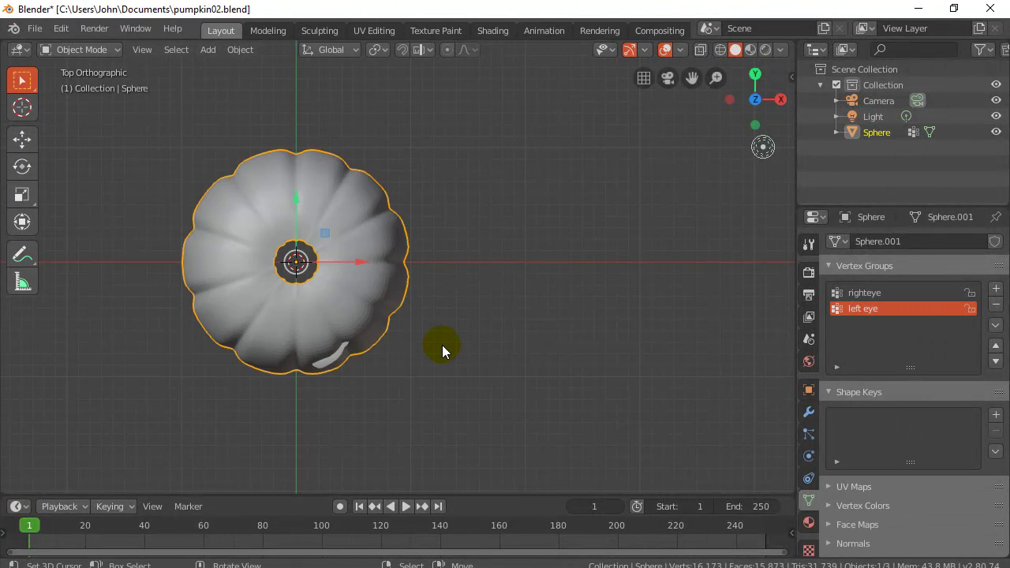
pyautogui.click(606, 268)
pyautogui.click(209, 51)
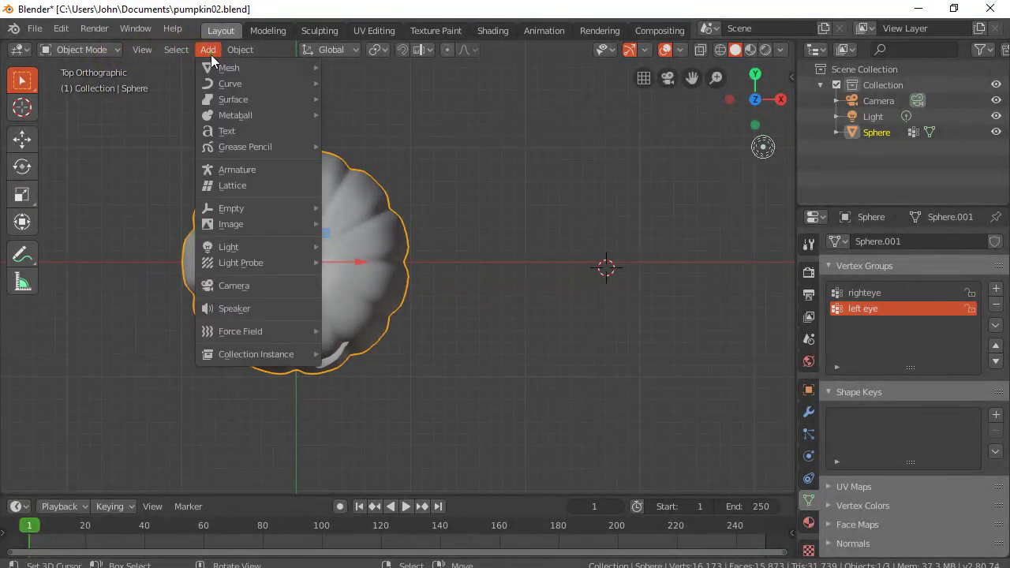
pyautogui.moveTo(236, 83)
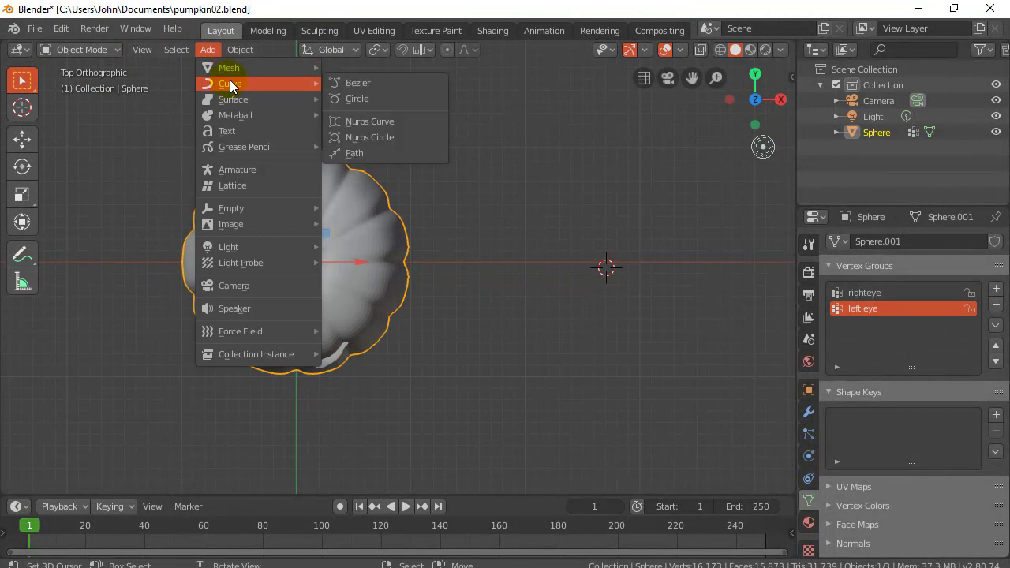
pyautogui.click(392, 84)
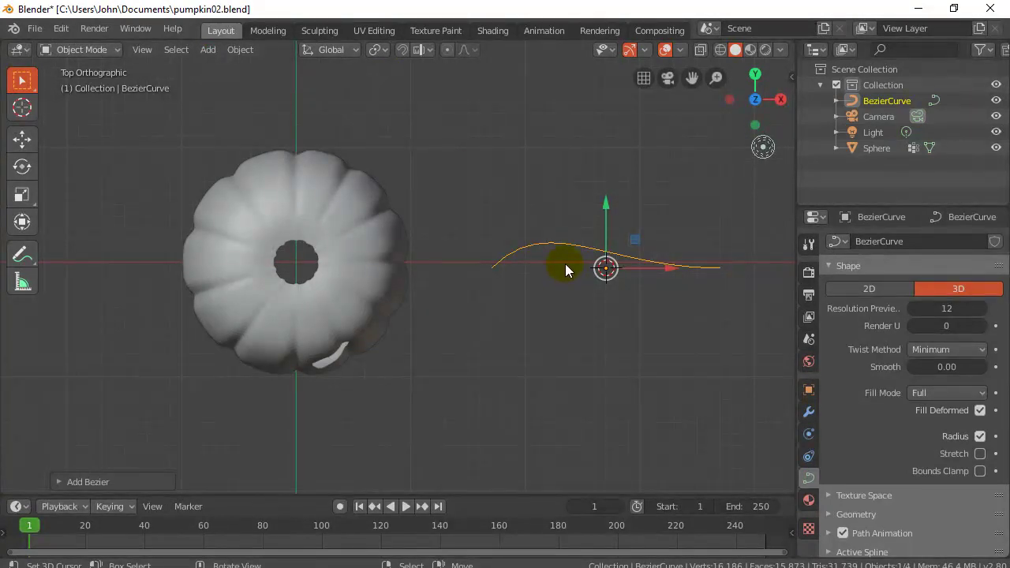
# Step: Enter Edit Mode on the Bezier curve and set its spline type to Poly
pyautogui.scroll(-2, 564, 267)
pyautogui.scroll(-1, 563, 267)
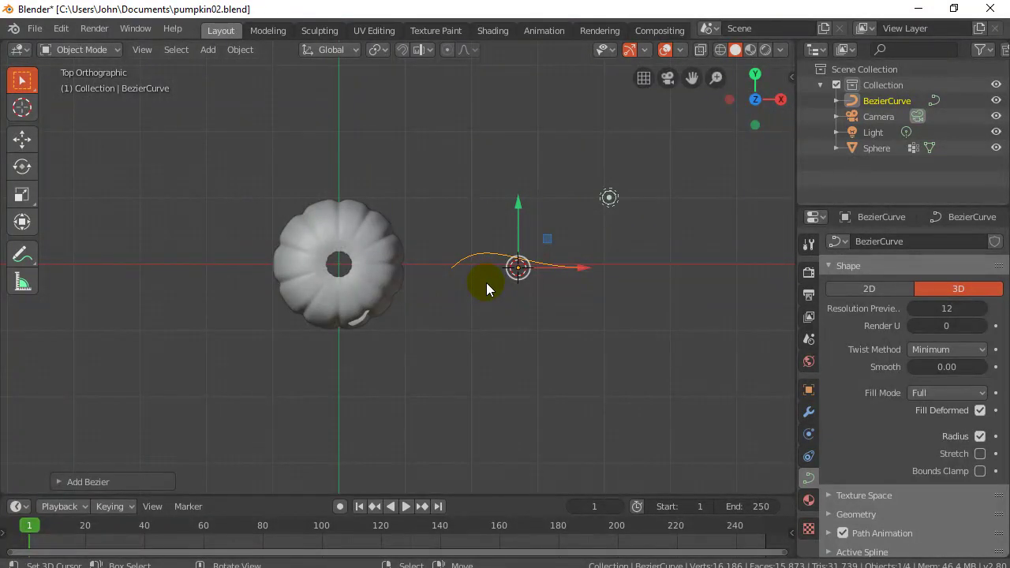
pyautogui.press('Tab')
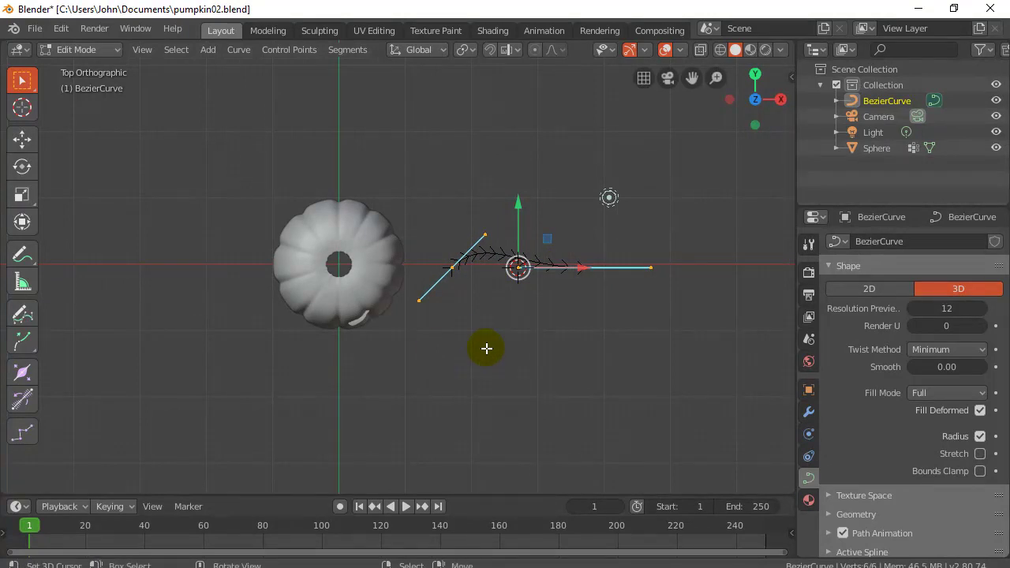
pyautogui.click(236, 50)
pyautogui.moveTo(266, 210)
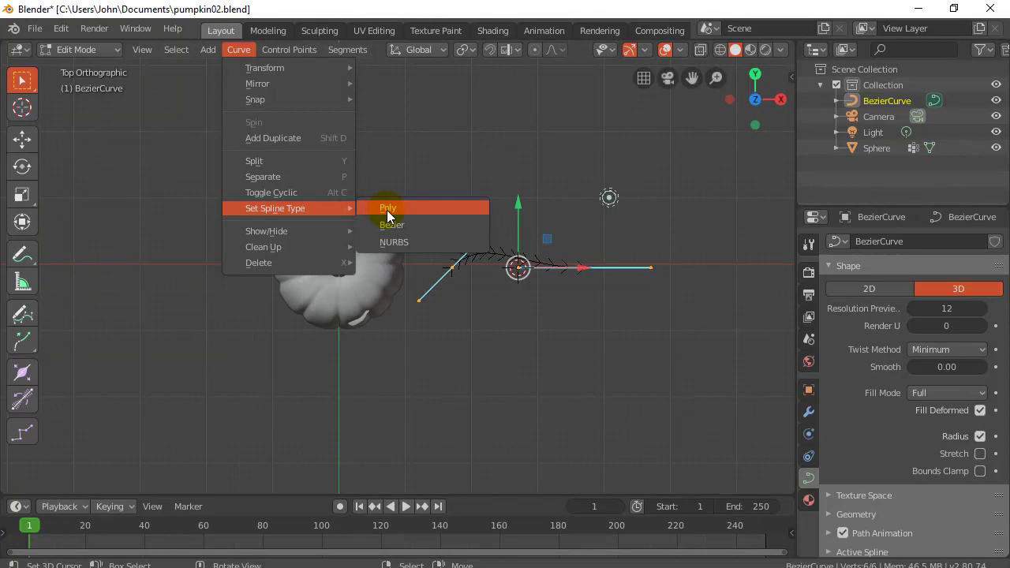
pyautogui.click(411, 210)
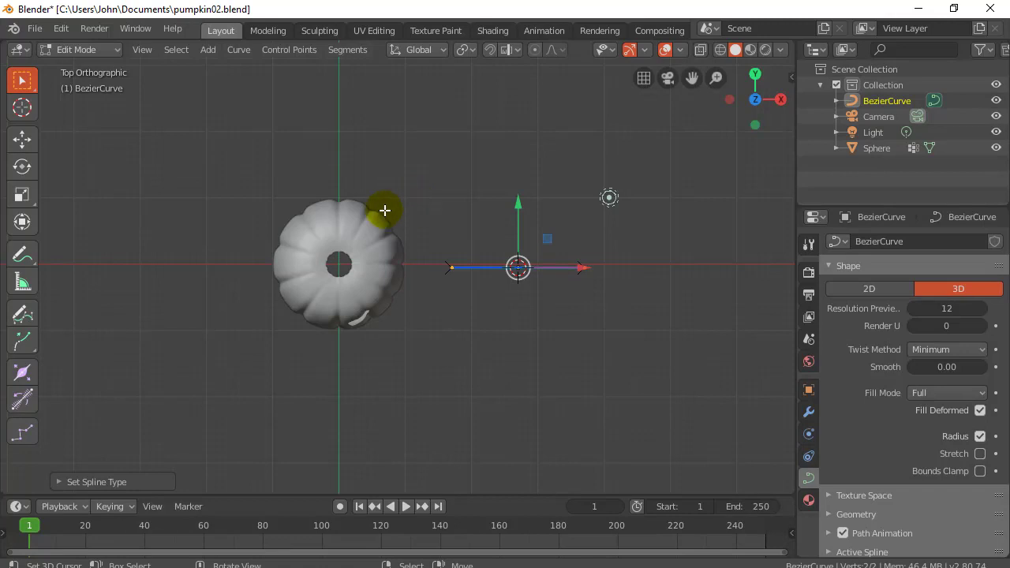
pyautogui.click(238, 50)
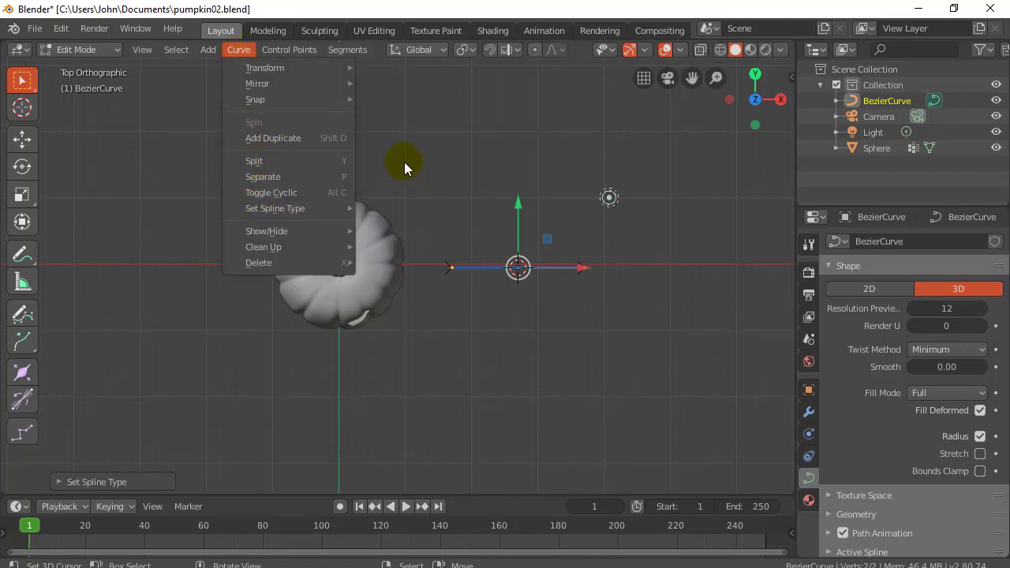
# Step: Extrude five points from the curve's end farthest from the pumpkin, turning upward and back in a zigzag to start a row of teeth
pyautogui.click(582, 269)
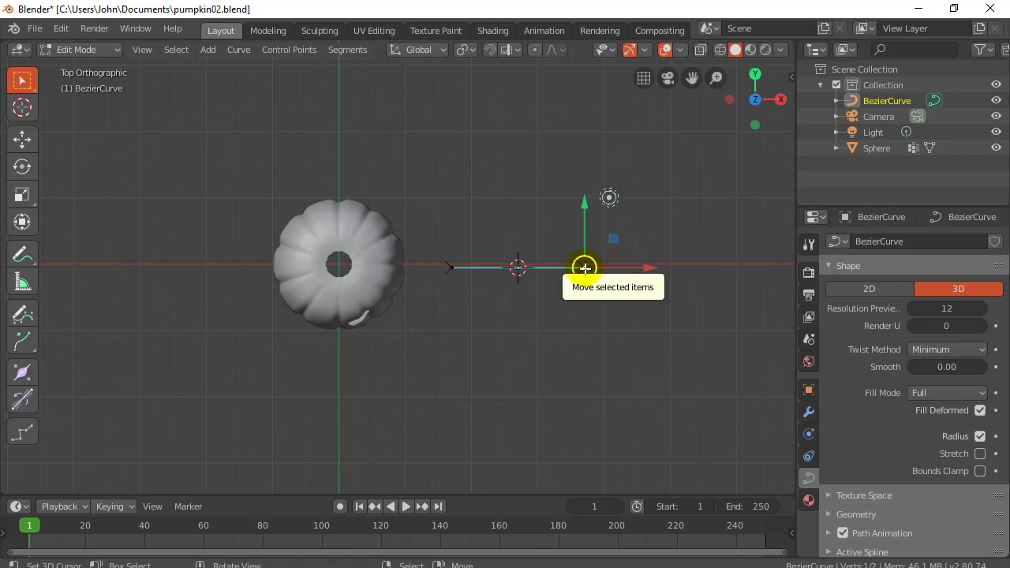
pyautogui.press('e')
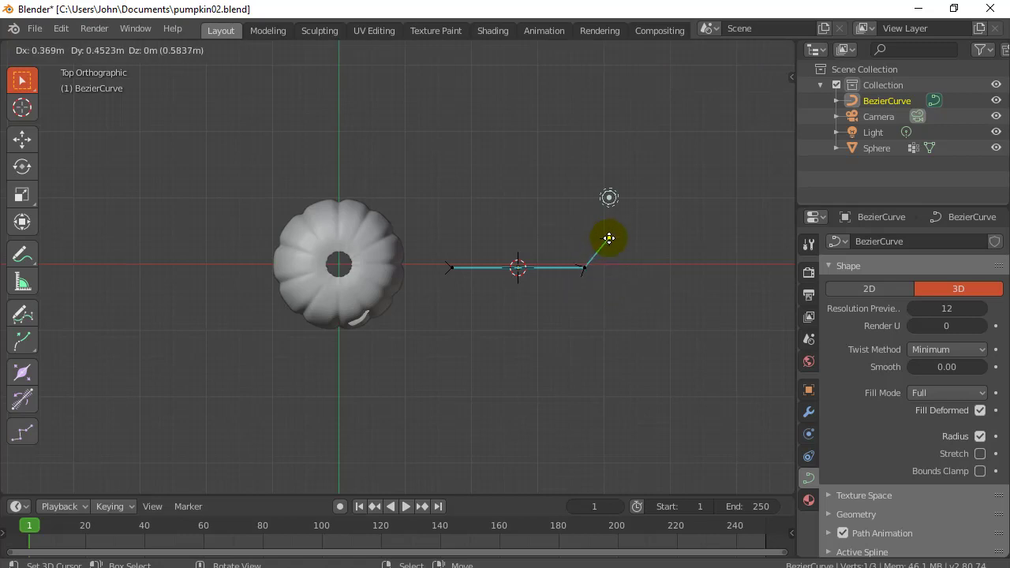
pyautogui.click(618, 220)
pyautogui.press('e')
pyautogui.click(595, 183)
pyautogui.press('e')
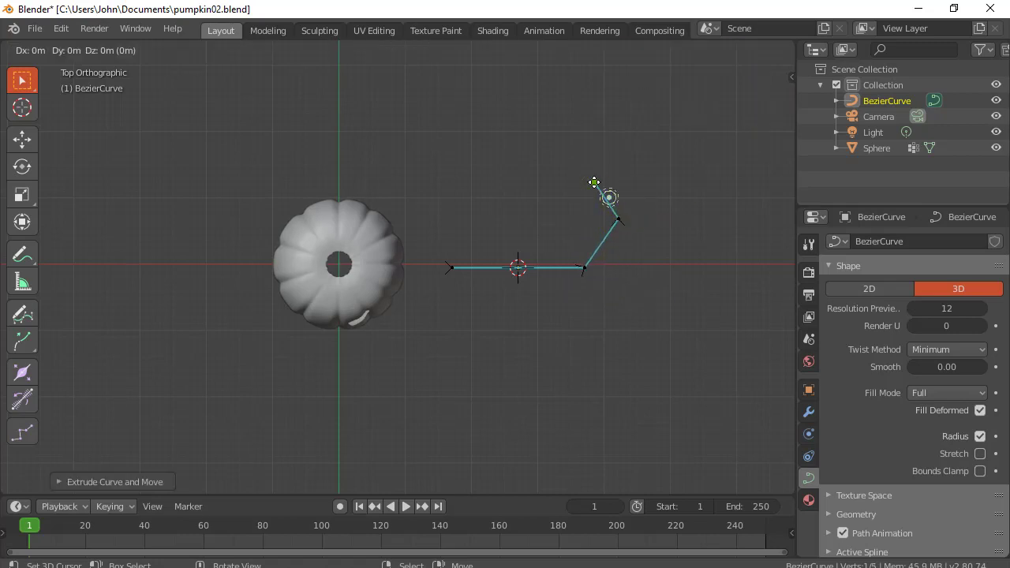
pyautogui.click(575, 229)
pyautogui.press('e')
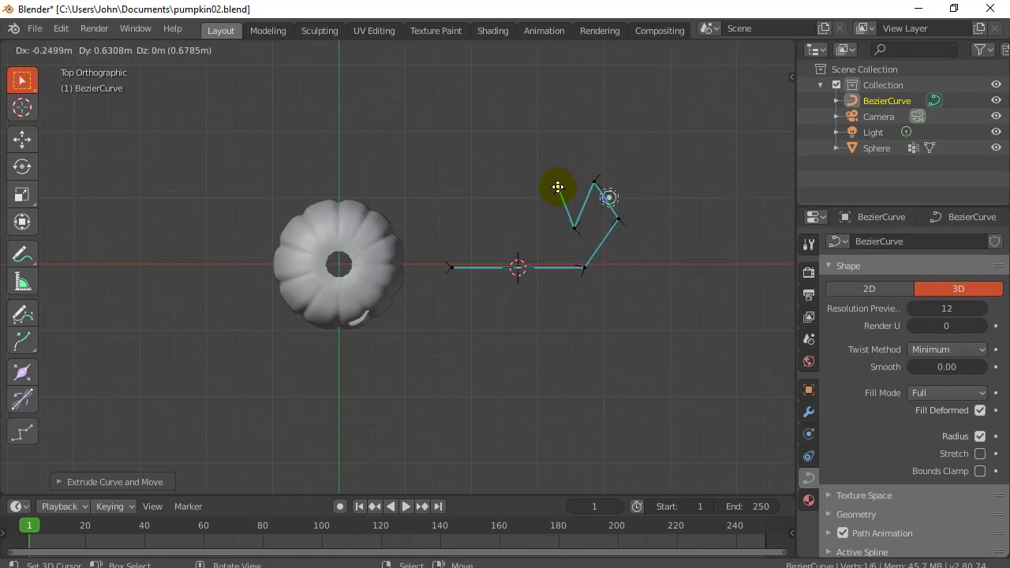
pyautogui.click(557, 187)
pyautogui.press('e')
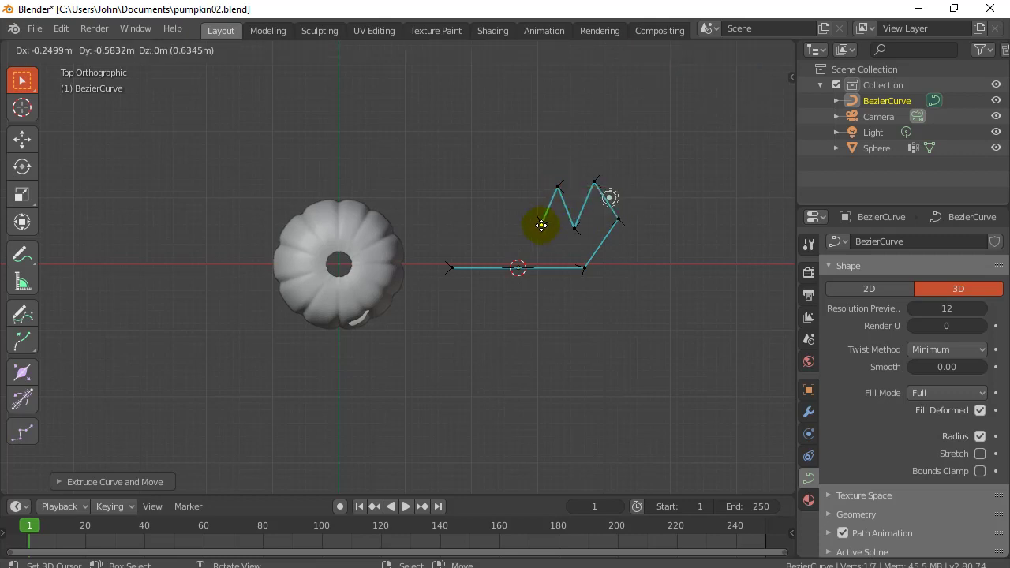
pyautogui.click(542, 225)
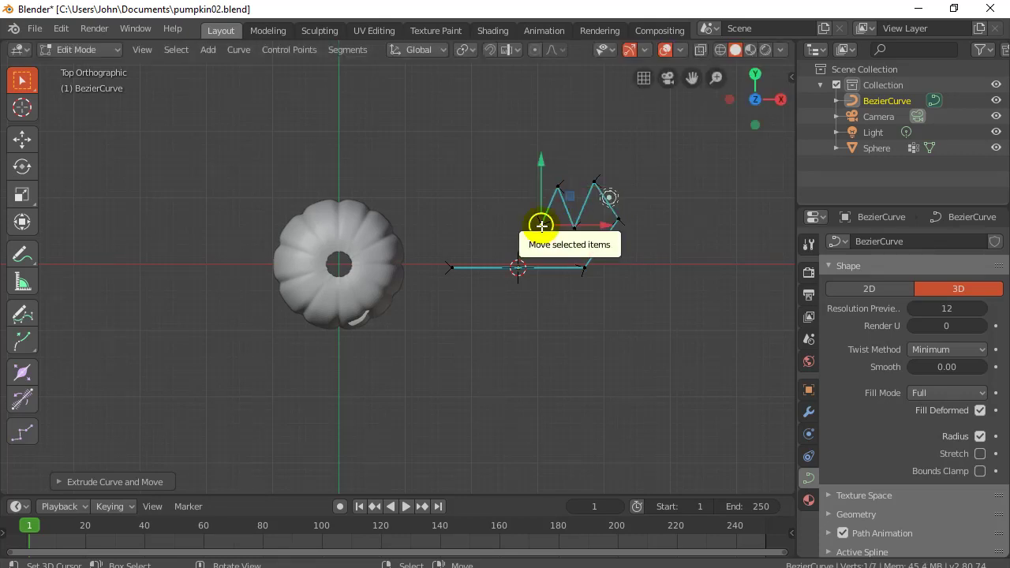
# Step: Add seven more points to continue the zigzag toward the pumpkin and bend the outline down near the curve's starting point
pyautogui.keyDown('ctrl'); pyautogui.rightClick(527, 189); pyautogui.keyUp('ctrl')
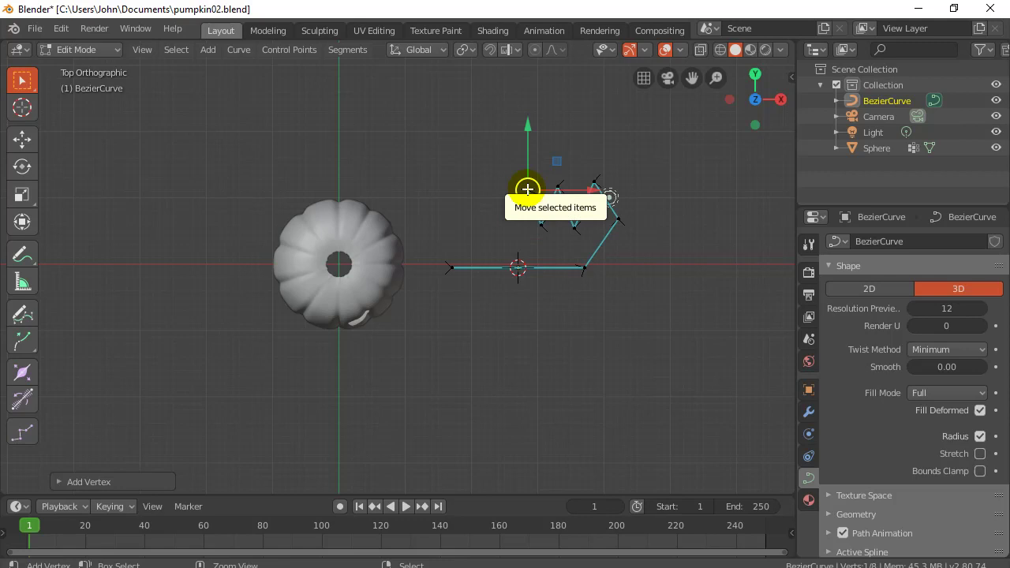
pyautogui.keyDown('ctrl'); pyautogui.rightClick(509, 222); pyautogui.keyUp('ctrl')
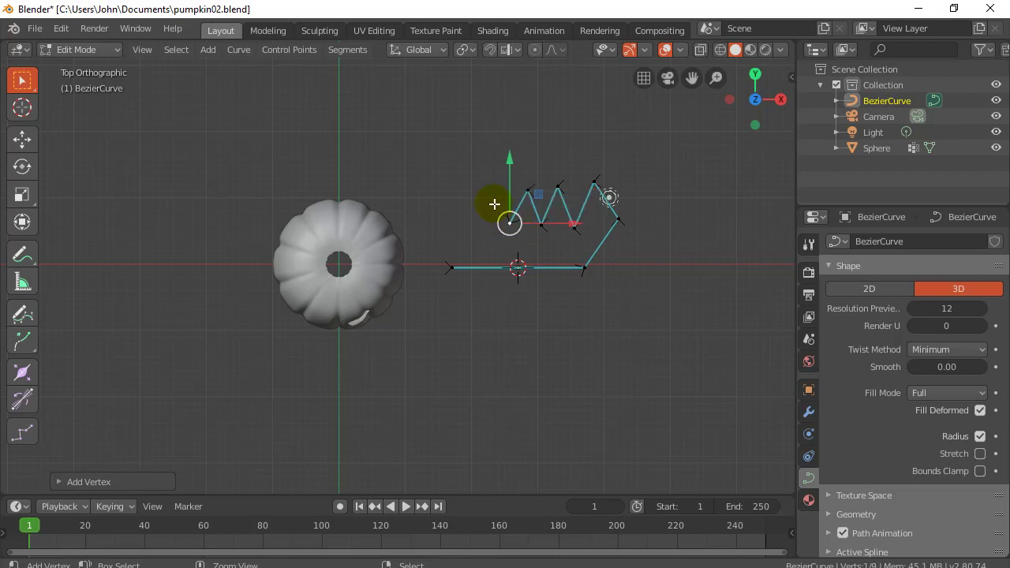
pyautogui.keyDown('ctrl'); pyautogui.rightClick(490, 189); pyautogui.keyUp('ctrl')
pyautogui.keyDown('ctrl'); pyautogui.rightClick(477, 218); pyautogui.keyUp('ctrl')
pyautogui.keyDown('ctrl'); pyautogui.rightClick(459, 188); pyautogui.keyUp('ctrl')
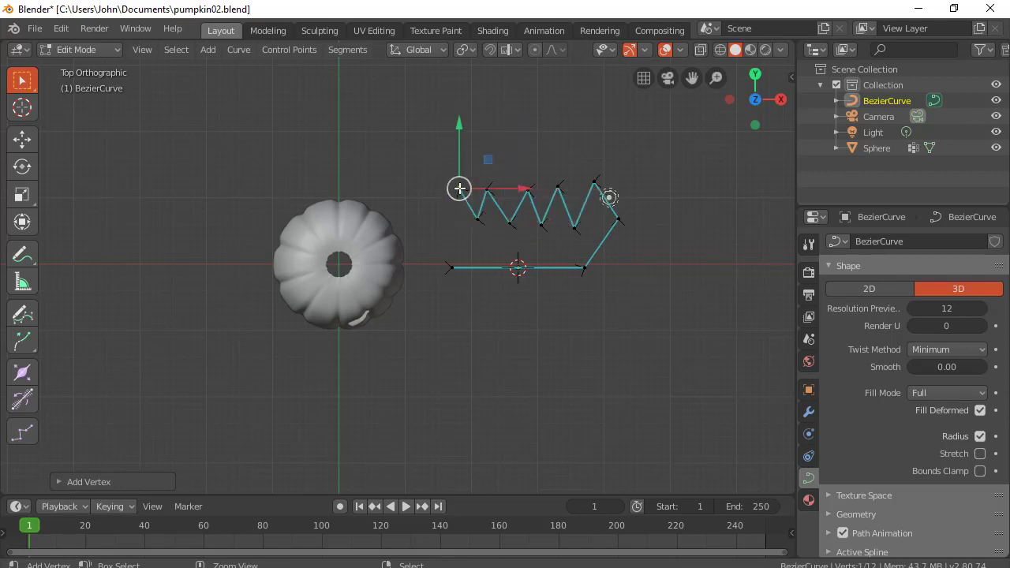
pyautogui.keyDown('ctrl'); pyautogui.rightClick(439, 209); pyautogui.keyUp('ctrl')
pyautogui.keyDown('ctrl'); pyautogui.rightClick(435, 242); pyautogui.keyUp('ctrl')
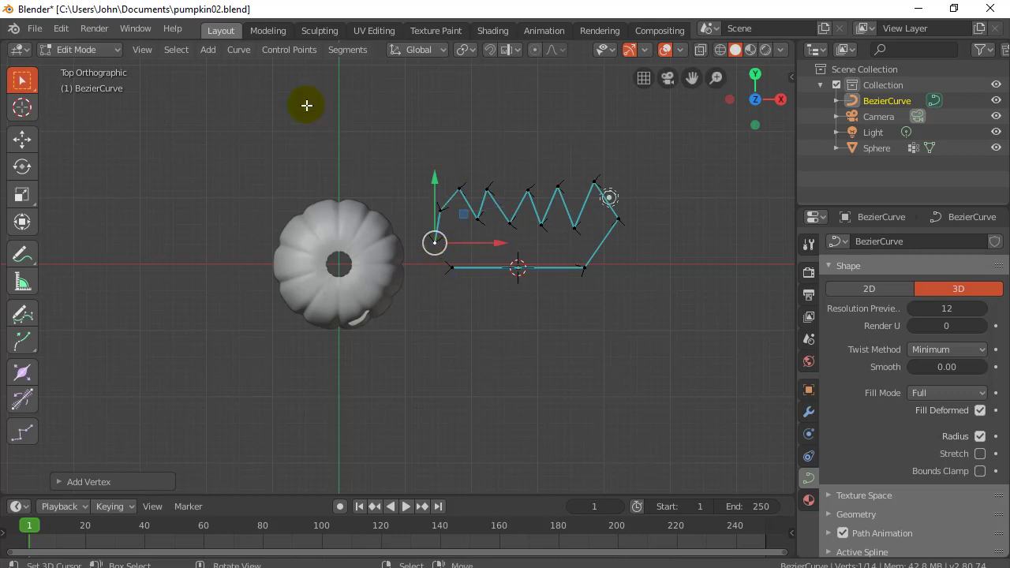
# Step: Close the toothed mouth outline with Toggle Cyclic and return to Object Mode
pyautogui.click(237, 50)
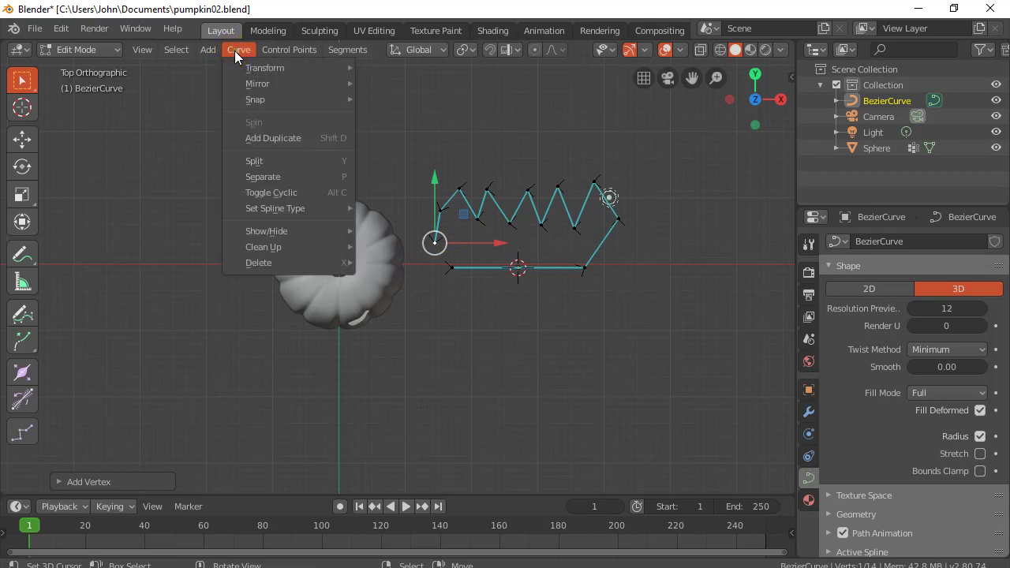
pyautogui.click(280, 193)
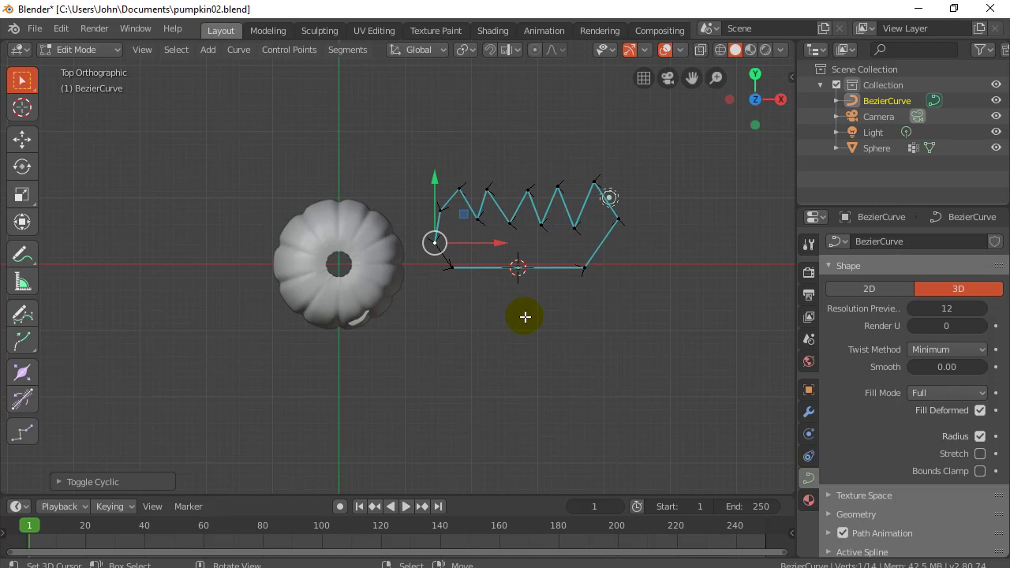
pyautogui.moveTo(482, 392); pyautogui.dragTo(458, 244, button='middle')
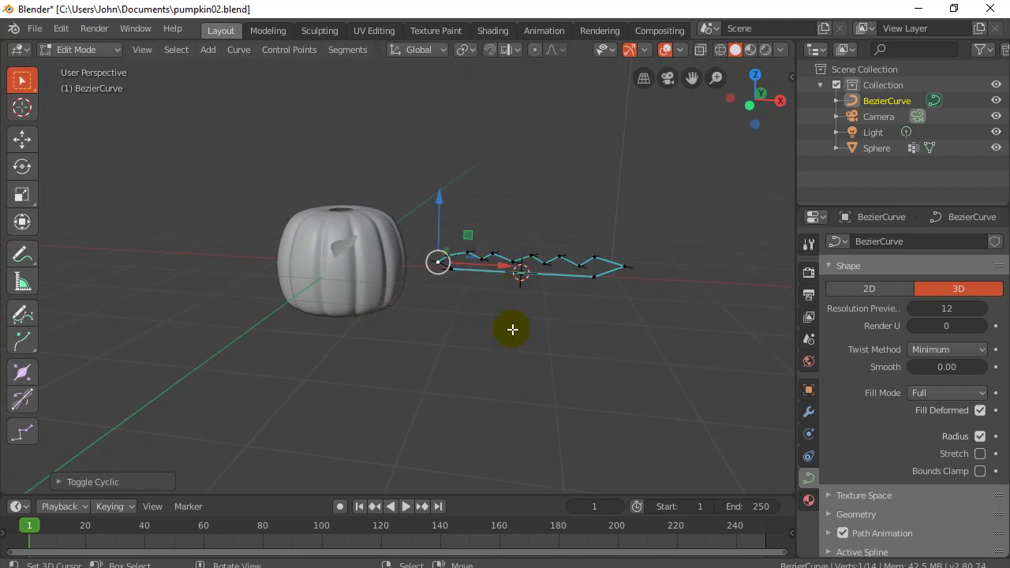
pyautogui.press('Tab')
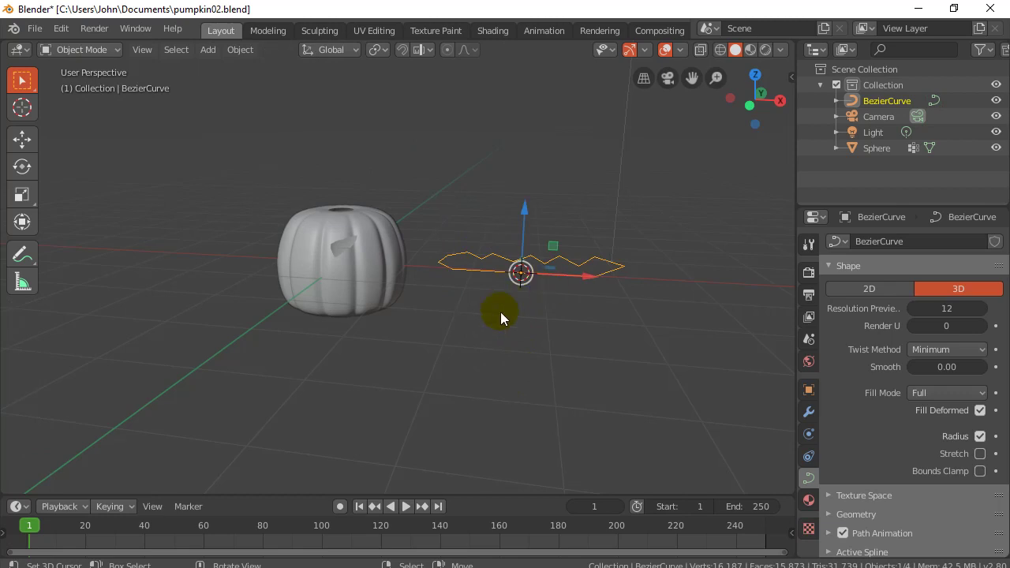
# Step: Rotate the mouth outline 90° about the global X axis so it stands upright
pyautogui.moveTo(501, 311); pyautogui.dragTo(500, 329, button='middle')
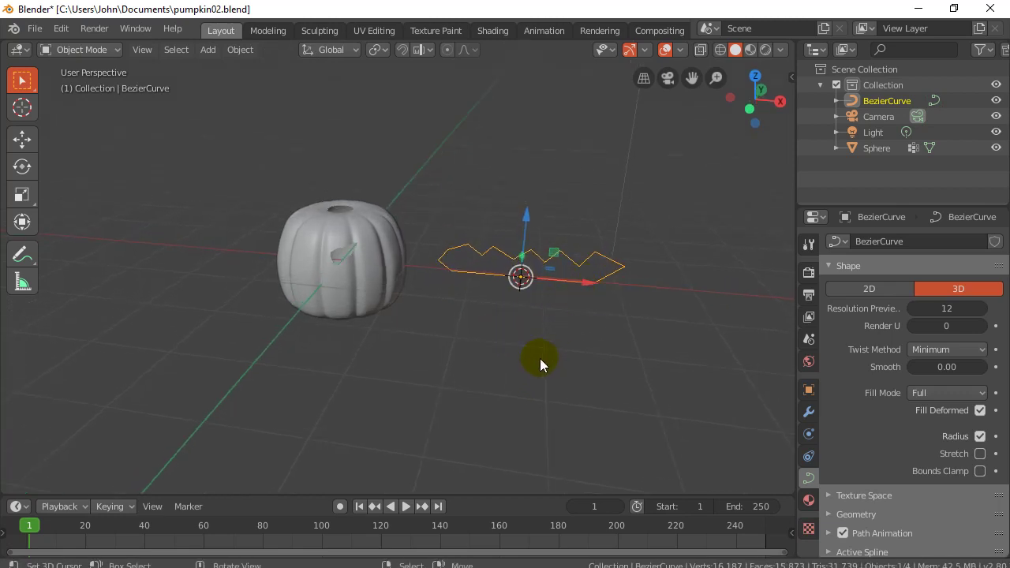
pyautogui.press('r')
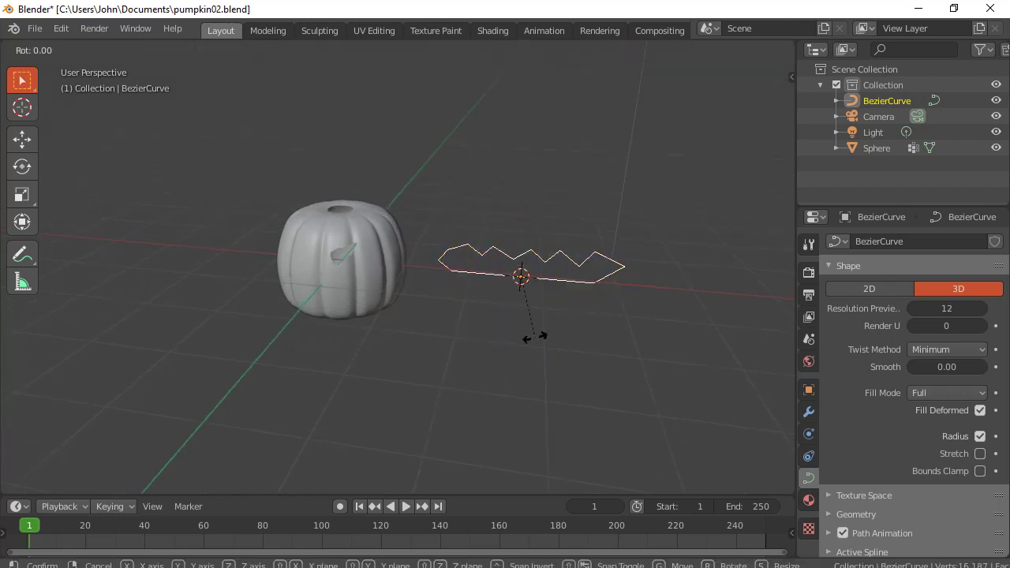
pyautogui.press('x')
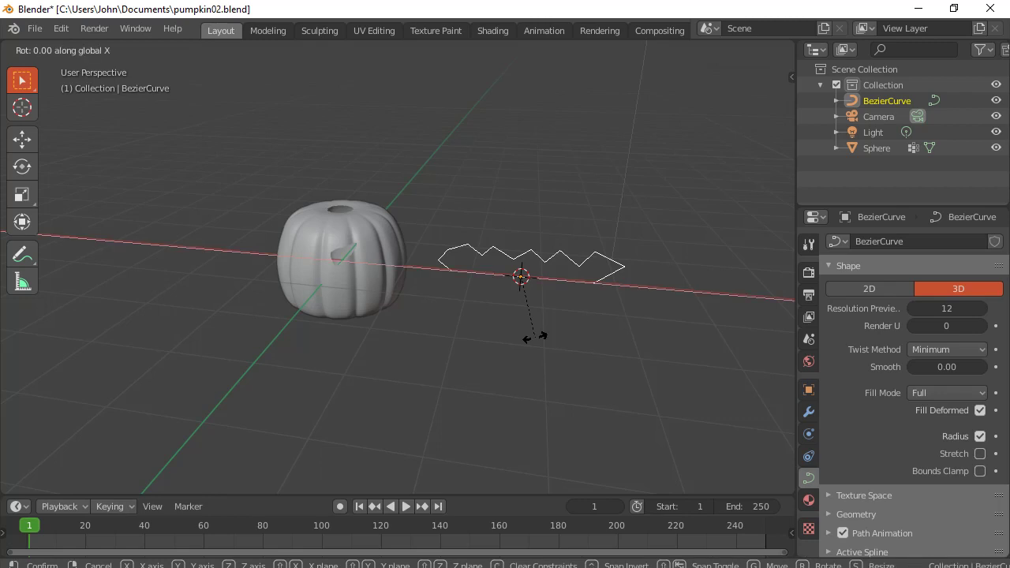
pyautogui.write('90')
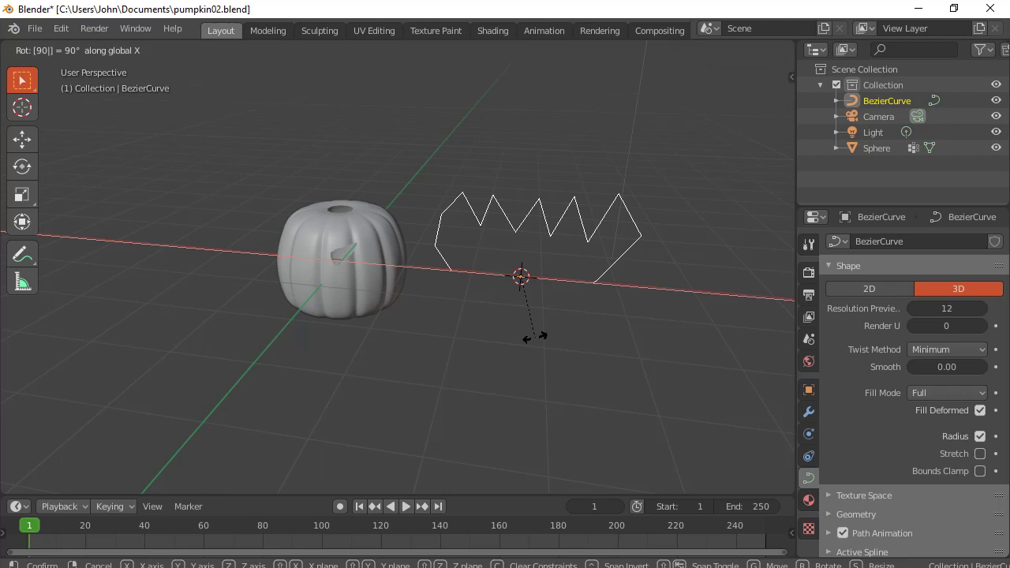
pyautogui.click(536, 338)
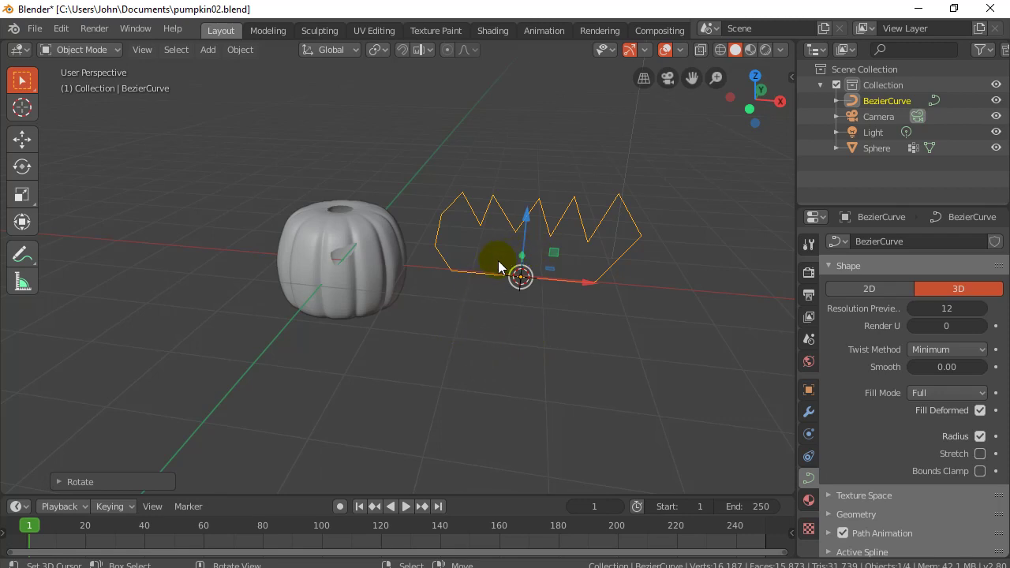
# Step: Move the mouth outline forward along Y and across along X so it sits in front of the pumpkin
pyautogui.moveTo(498, 261)
pyautogui.mouseDown(button='middle')
pyautogui.moveTo(469, 307)
pyautogui.moveTo(493, 273)
pyautogui.mouseUp(button='middle')
pyautogui.press('g')
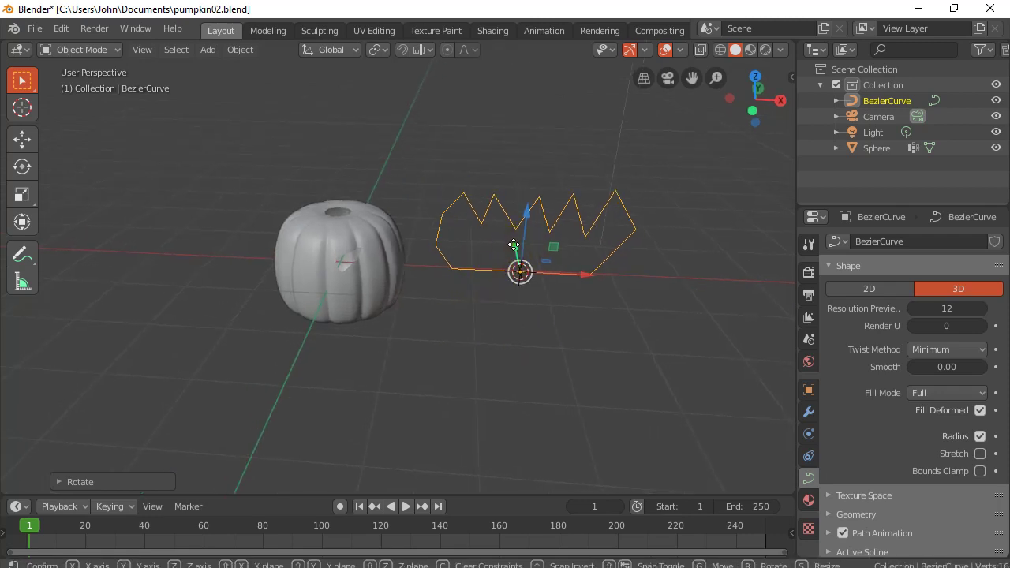
pyautogui.click(522, 344)
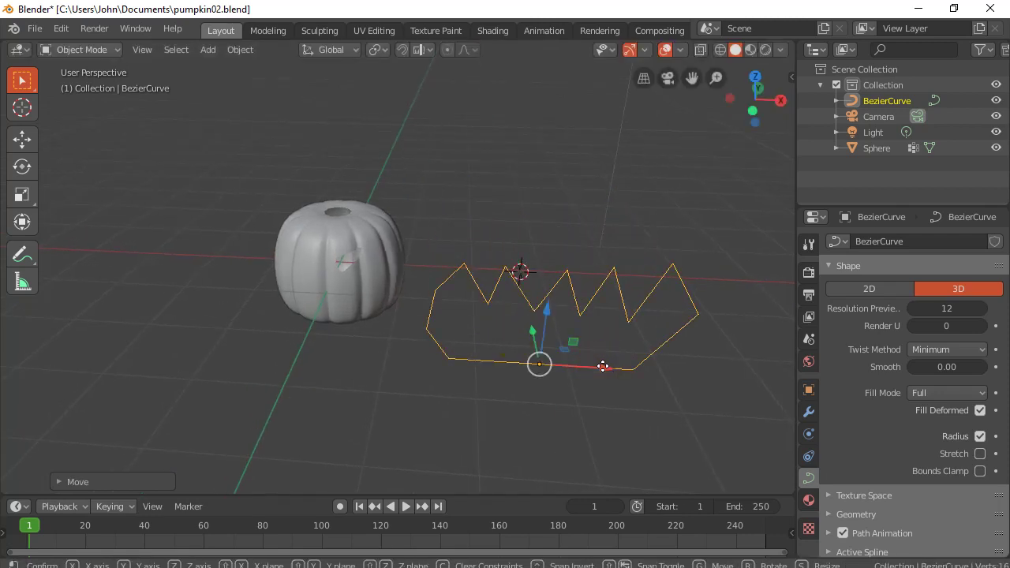
pyautogui.click(386, 371)
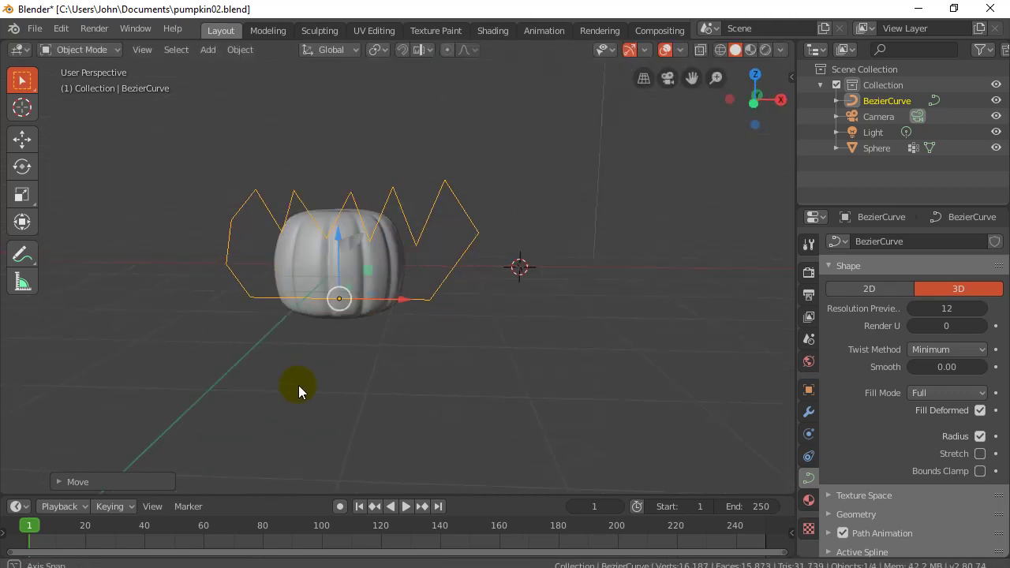
# Step: Lower the mouth outline about 0.35 m along Z and shift it in the negative X direction in front of the pumpkin
pyautogui.press('g')
pyautogui.press('z')
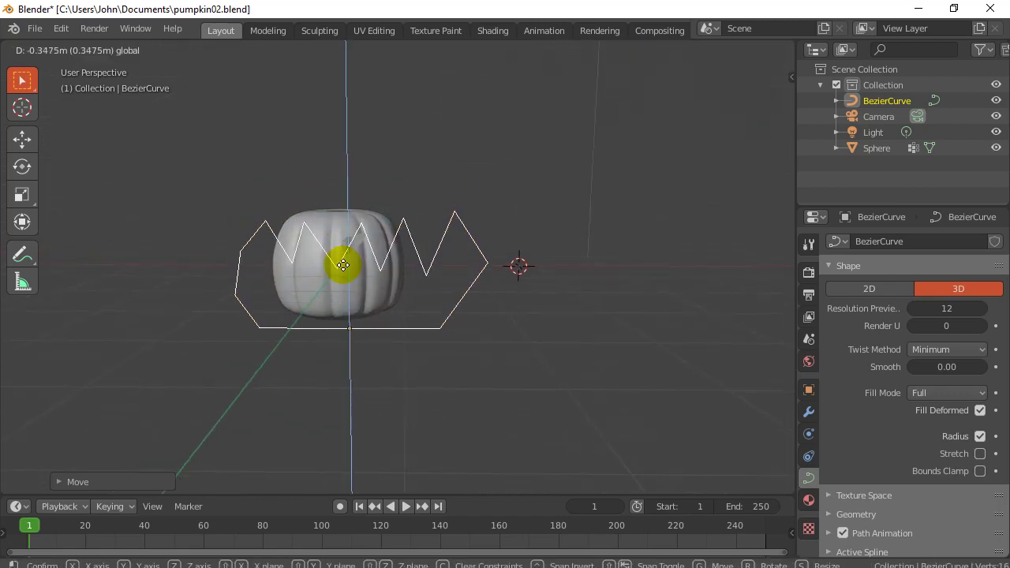
pyautogui.click(343, 265)
pyautogui.press('g')
pyautogui.press('x')
pyautogui.click(357, 344)
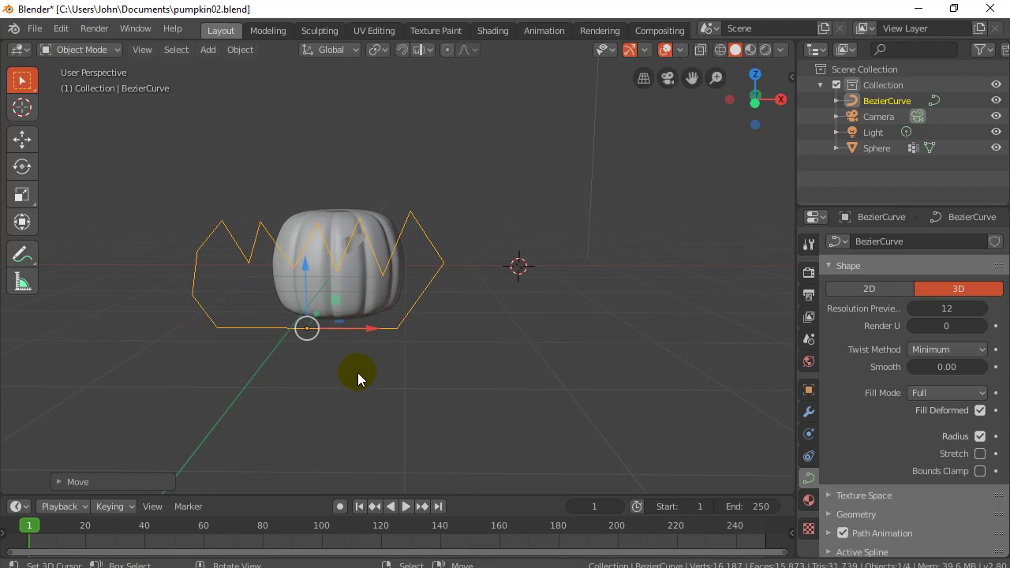
# Step: In front view, scale the mouth outline down uniformly until it fits within the lower half of the pumpkin
pyautogui.press('KP_1')
pyautogui.scroll(5, 330, 311)
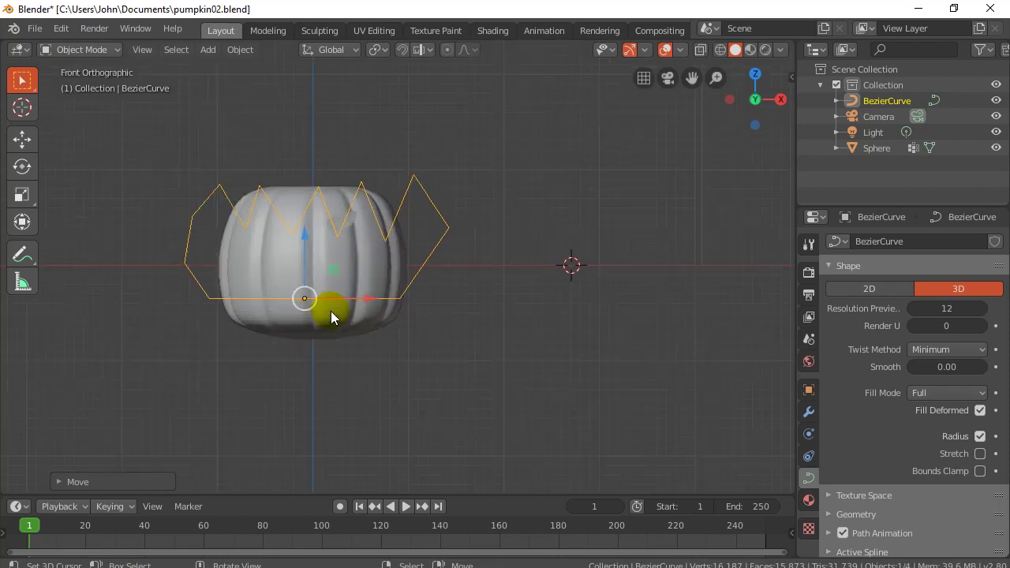
pyautogui.scroll(-3, 331, 311)
pyautogui.press('KP_1')
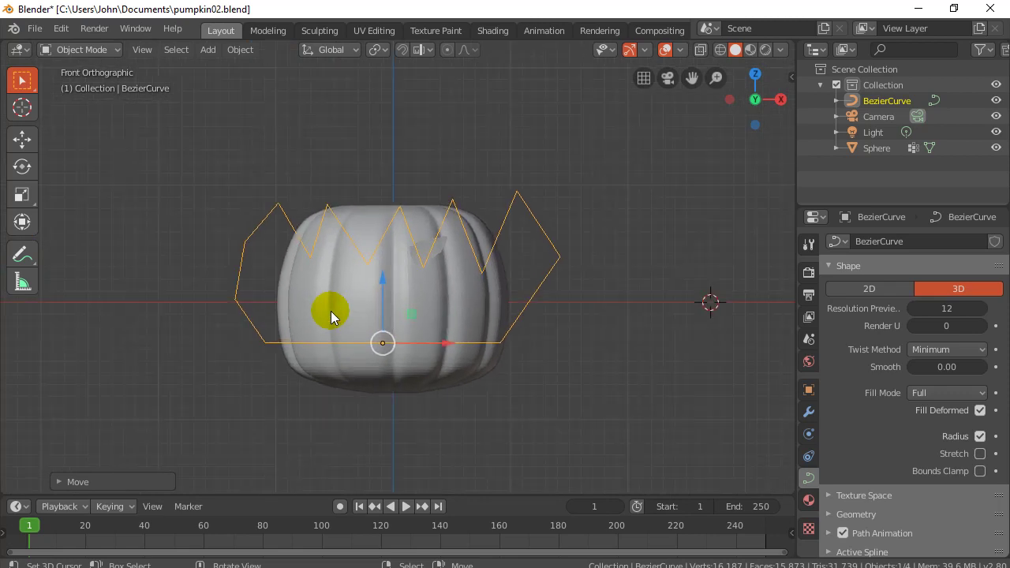
pyautogui.scroll(4, 331, 311)
pyautogui.scroll(-1, 330, 311)
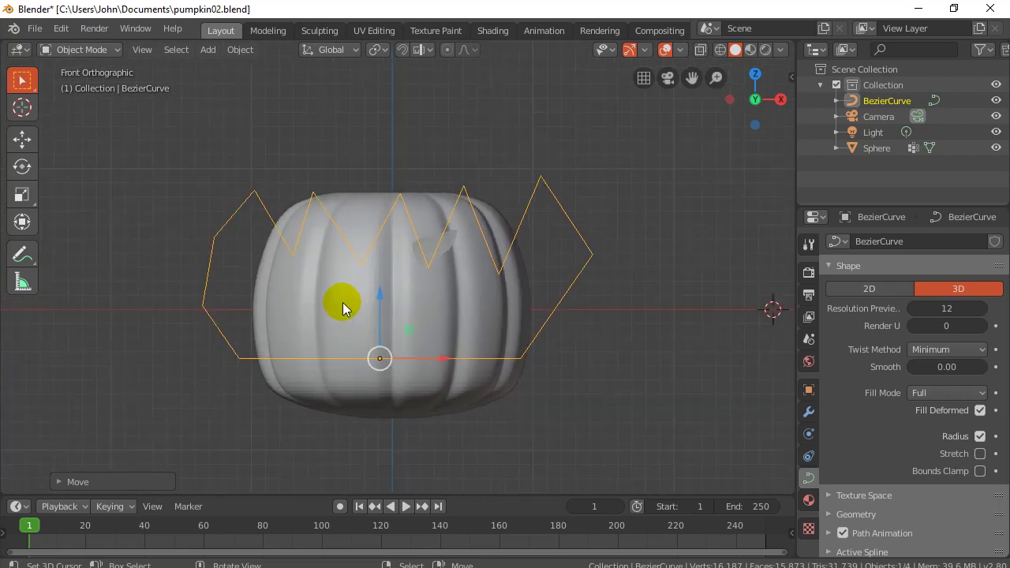
pyautogui.press('s')
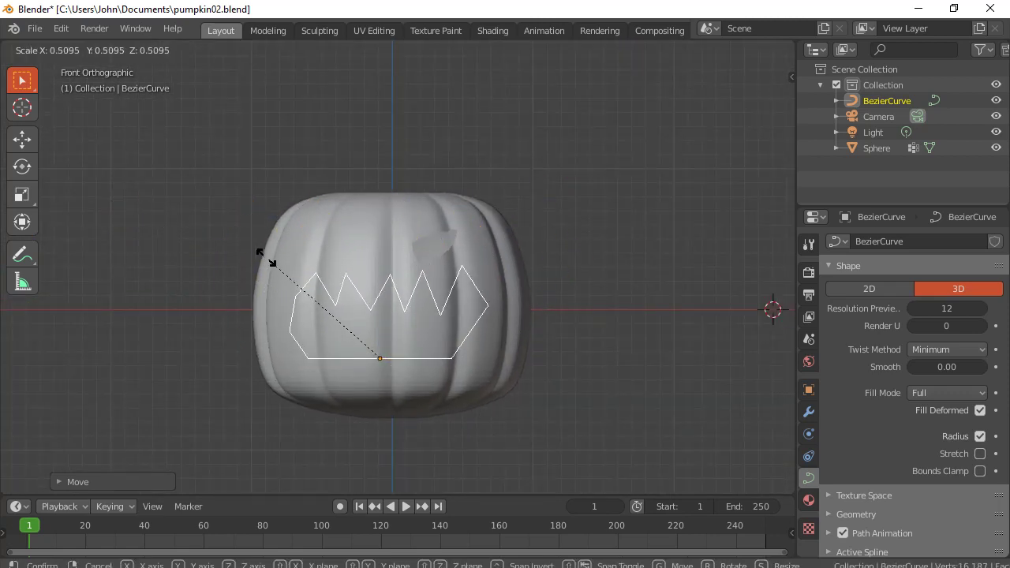
pyautogui.click(305, 277)
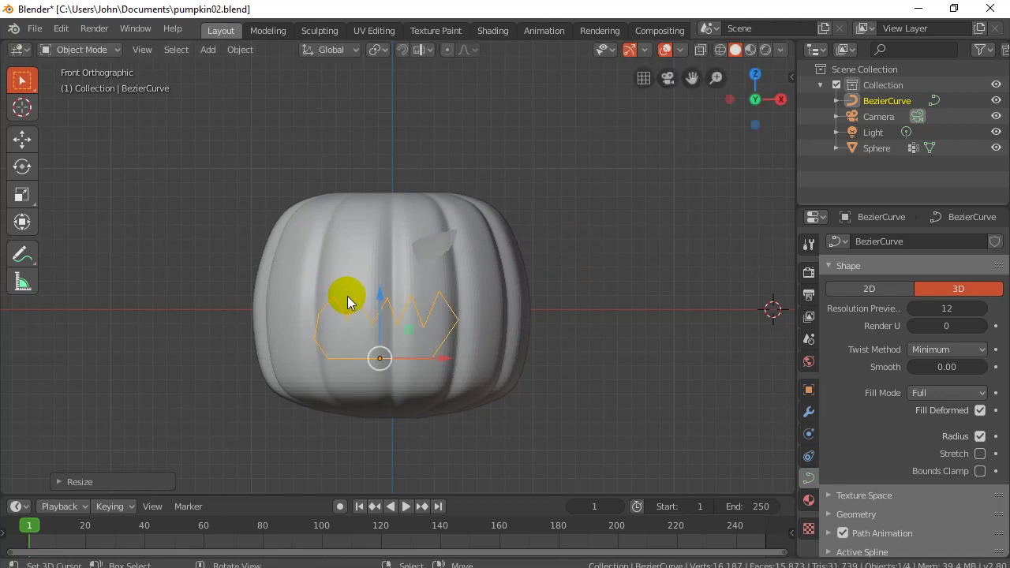
# Step: Rotate the mouth outline about -4° in the front view and shift it slightly along X to centre it on the pumpkin
pyautogui.press('s')
pyautogui.press('r')
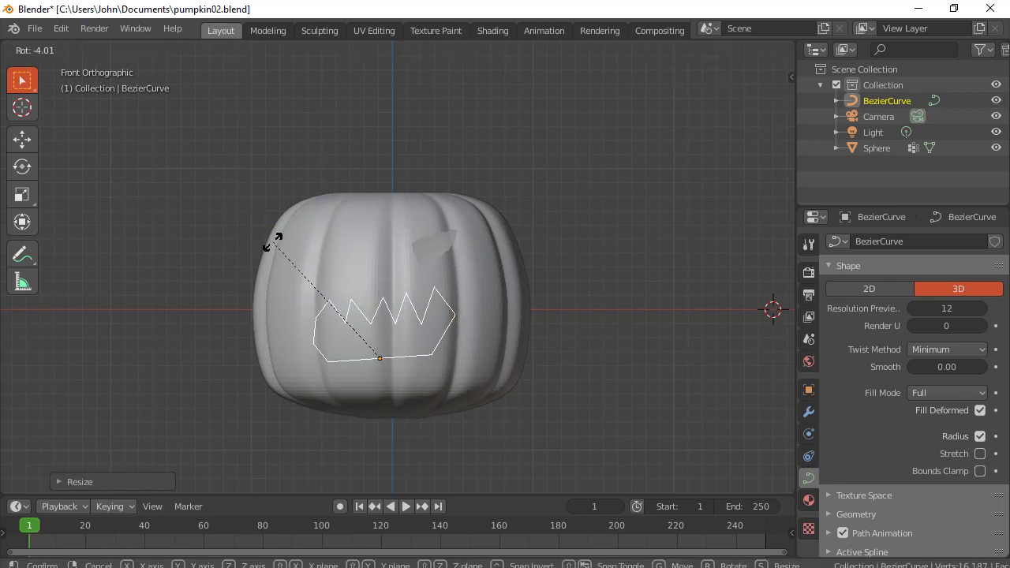
pyautogui.click(272, 241)
pyautogui.moveTo(445, 359)
pyautogui.mouseDown()
pyautogui.moveTo(453, 359)
pyautogui.moveTo(436, 359)
pyautogui.moveTo(457, 363)
pyautogui.mouseUp()
# Step: In front orthographic view, select the mouth outline and add the pumpkin to the selection as the active object
pyautogui.moveTo(132, 298)
pyautogui.mouseDown(button='middle')
pyautogui.moveTo(251, 343)
pyautogui.moveTo(144, 313)
pyautogui.mouseUp(button='middle')
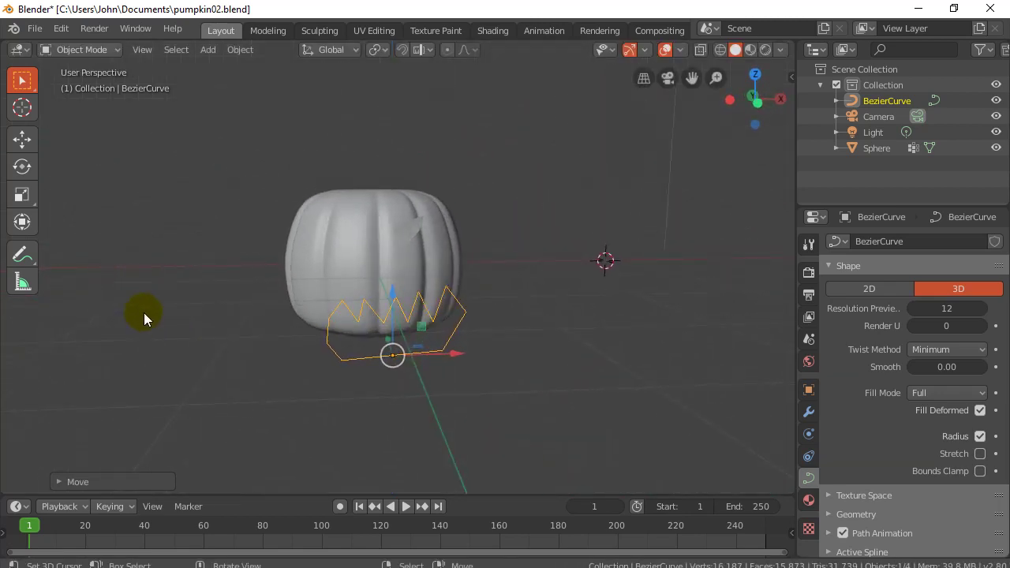
pyautogui.press('KP_1')
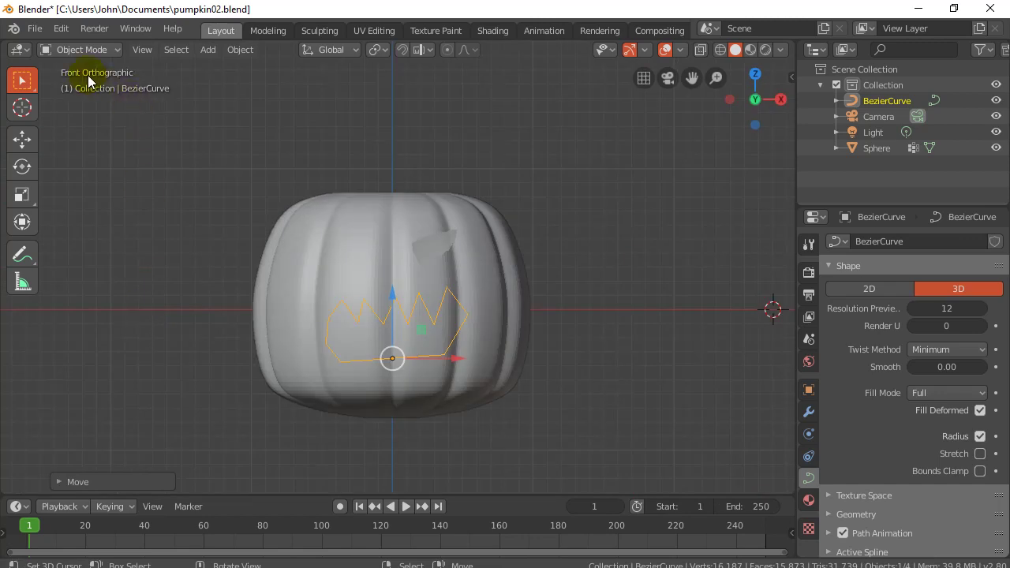
pyautogui.press('KP_5')
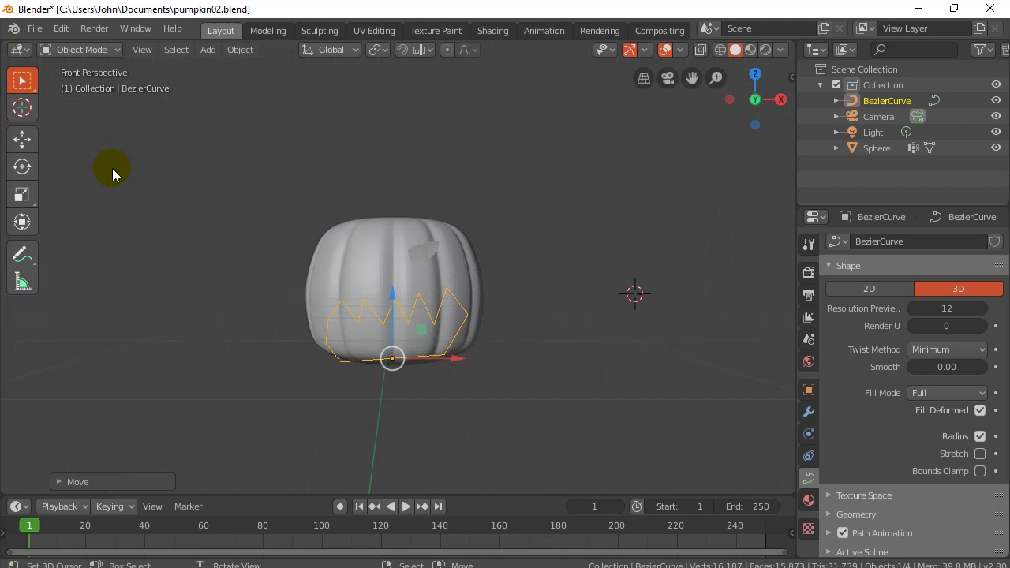
pyautogui.press('KP_5')
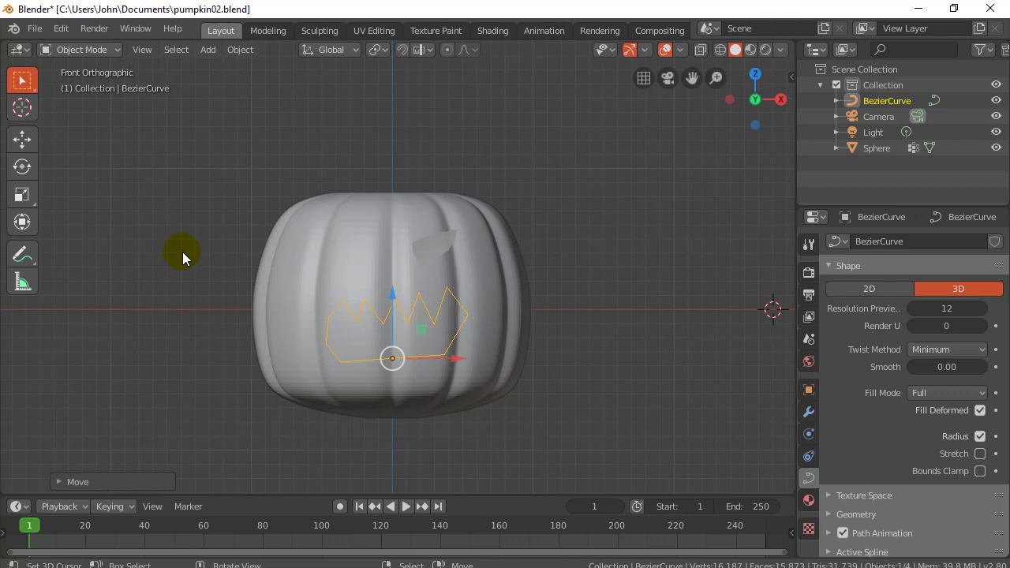
pyautogui.click(330, 324)
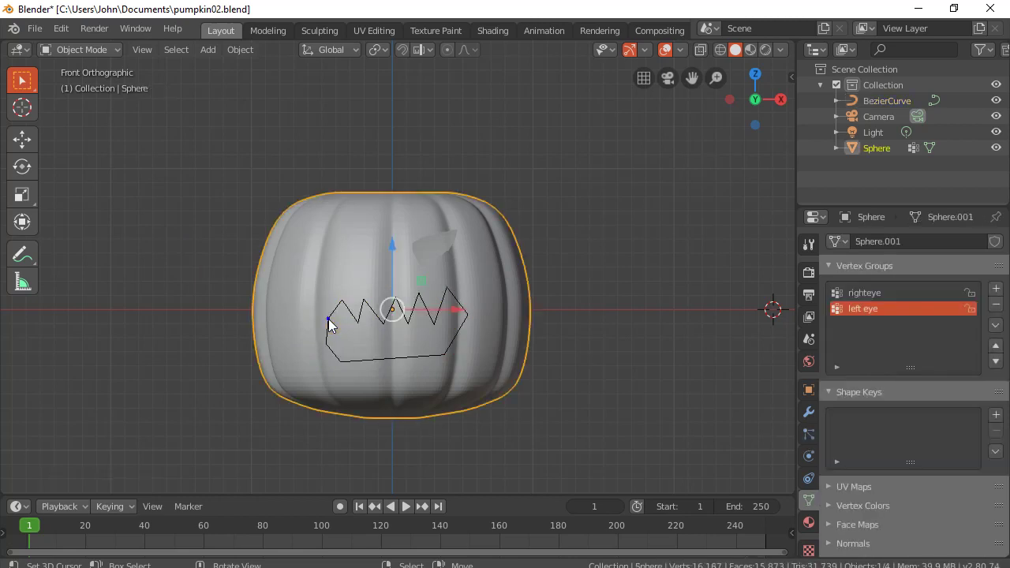
pyautogui.click(330, 324)
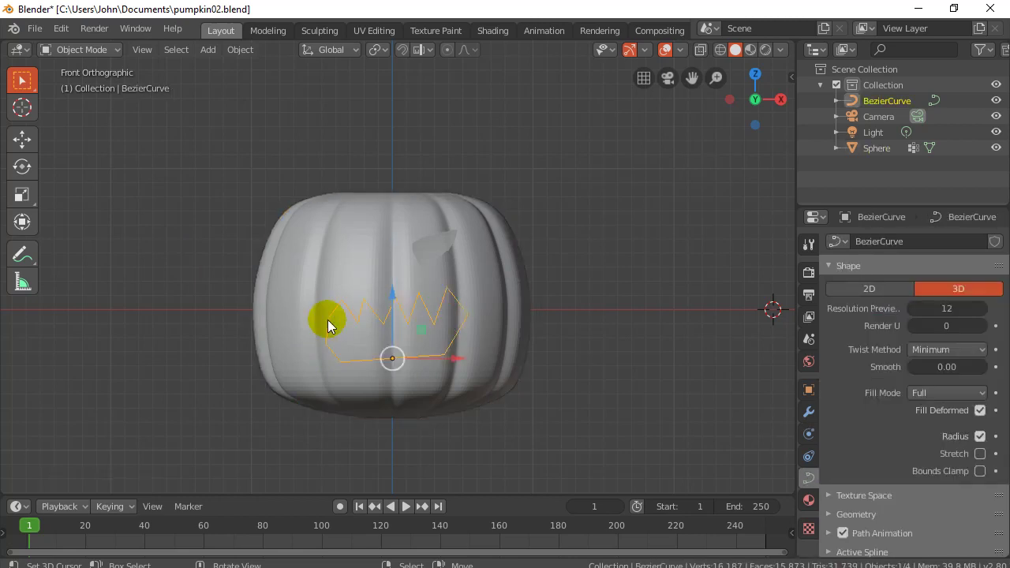
pyautogui.keyDown('shift'); pyautogui.click(349, 251); pyautogui.keyUp('shift')
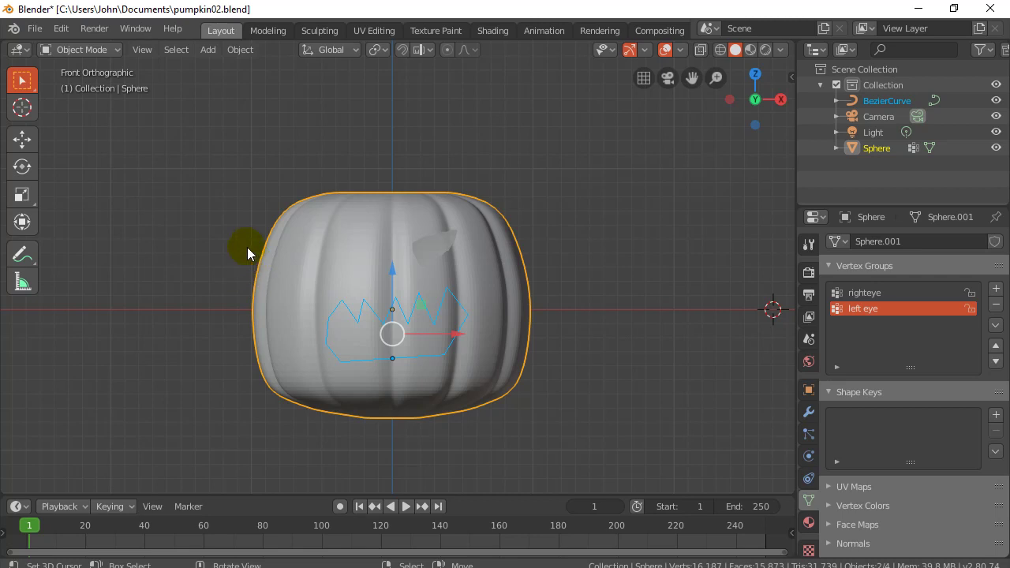
# Step: Put the pumpkin in Edit Mode and cut the mouth outline into its front with Knife Project, leaving Cut through off
pyautogui.press('Tab')
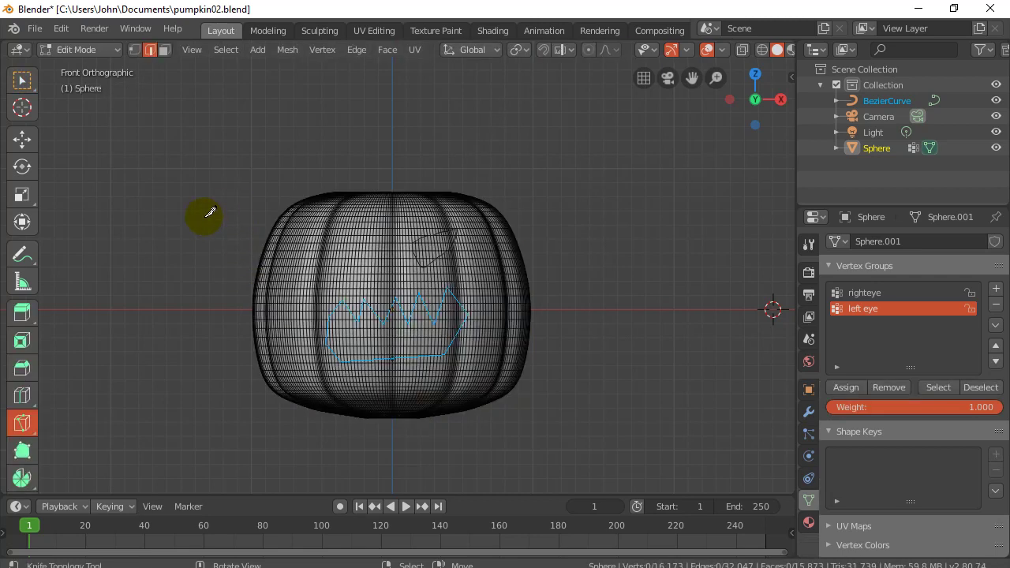
pyautogui.scroll(-3, 22, 375)
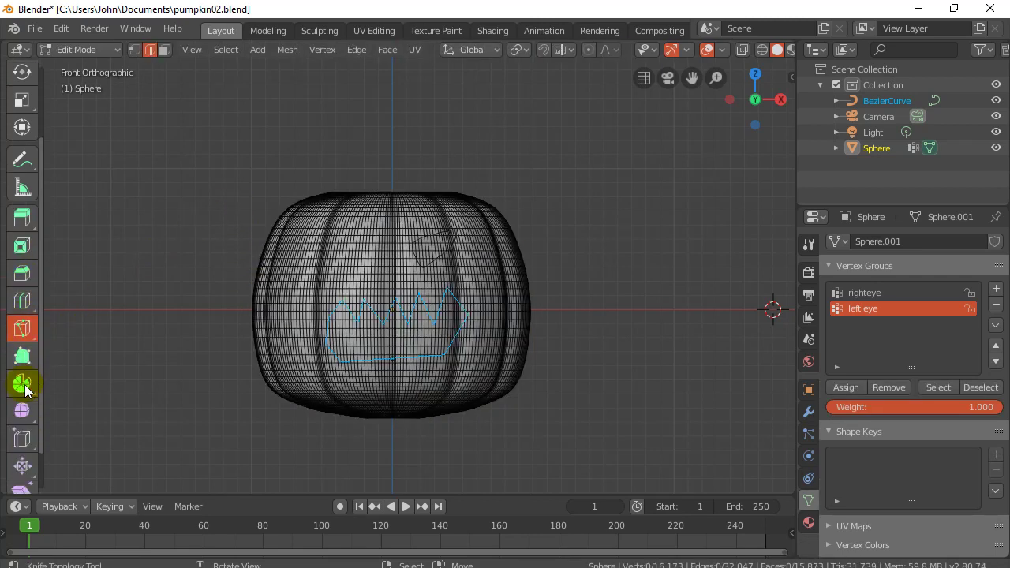
pyautogui.click(22, 329)
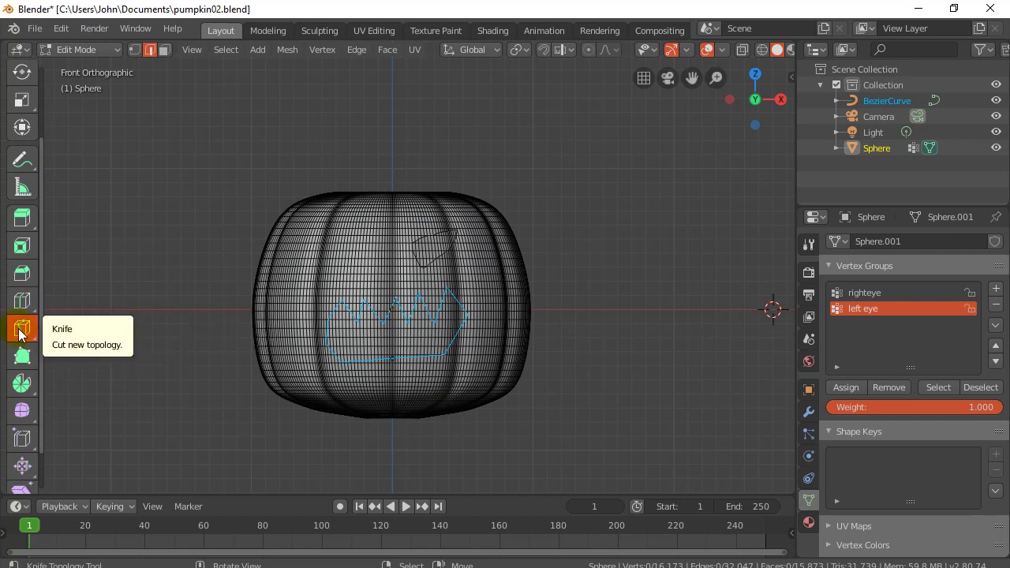
pyautogui.scroll(-2, 18, 339)
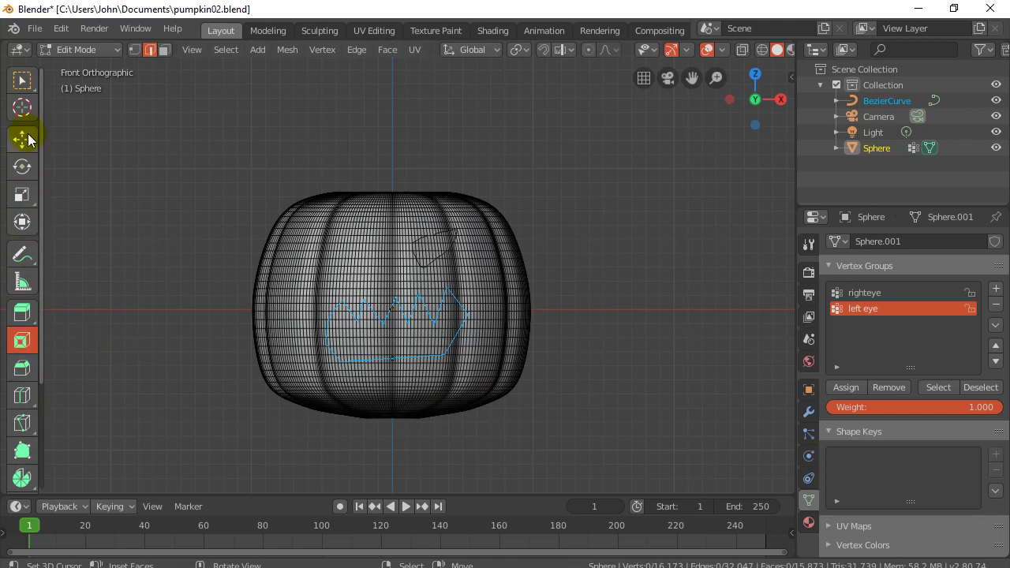
pyautogui.click(287, 49)
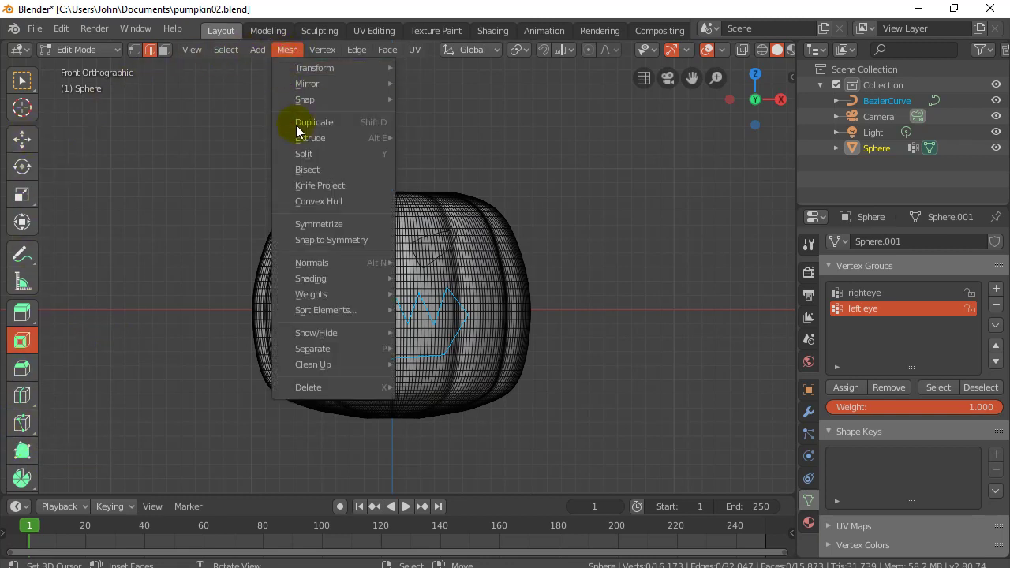
pyautogui.click(326, 185)
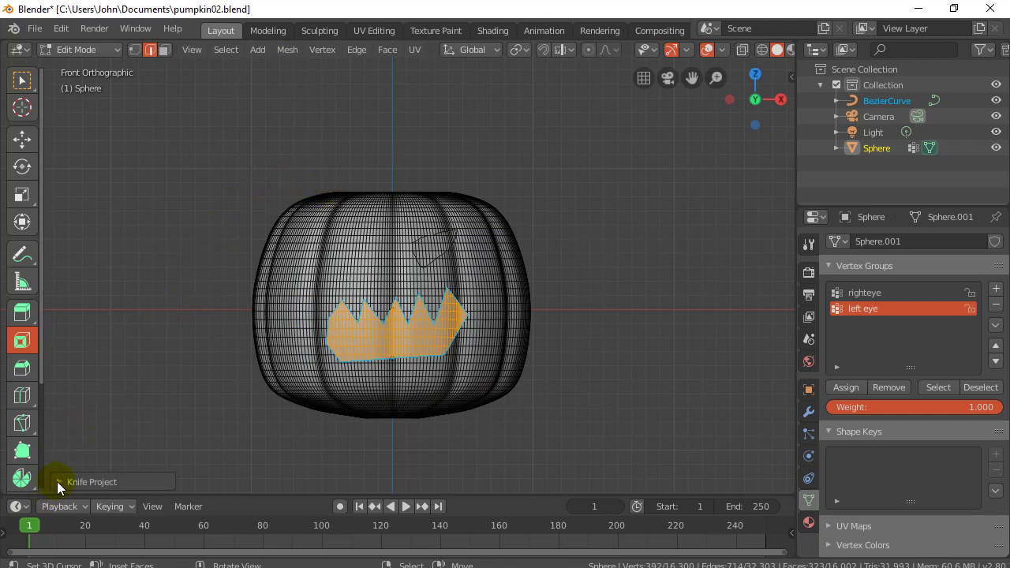
pyautogui.click(58, 482)
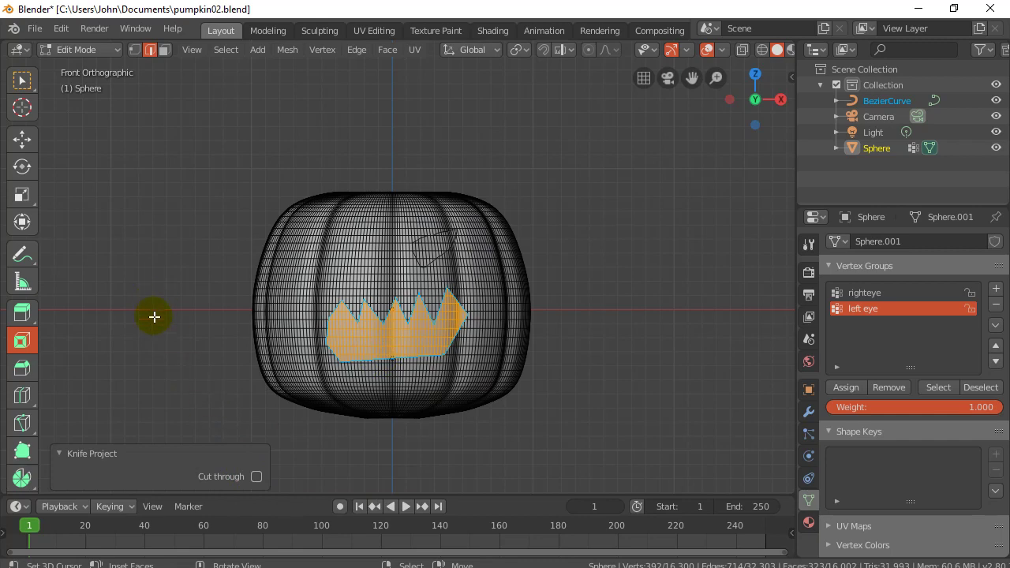
pyautogui.click(62, 455)
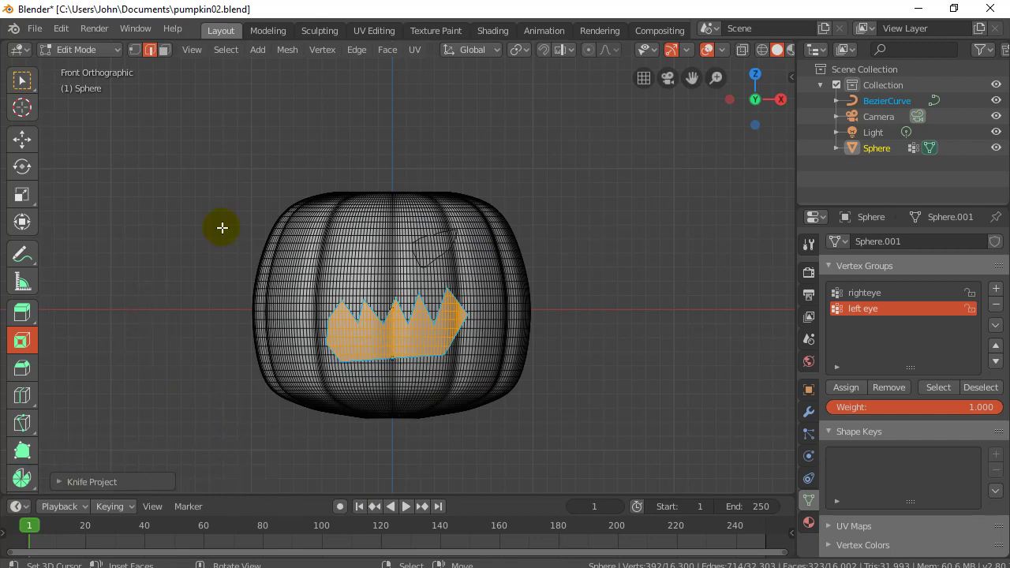
# Step: Create a vertex group named mouth on the pumpkin and assign the selected mouth faces to it
pyautogui.moveTo(166, 224); pyautogui.dragTo(116, 340, button='middle')
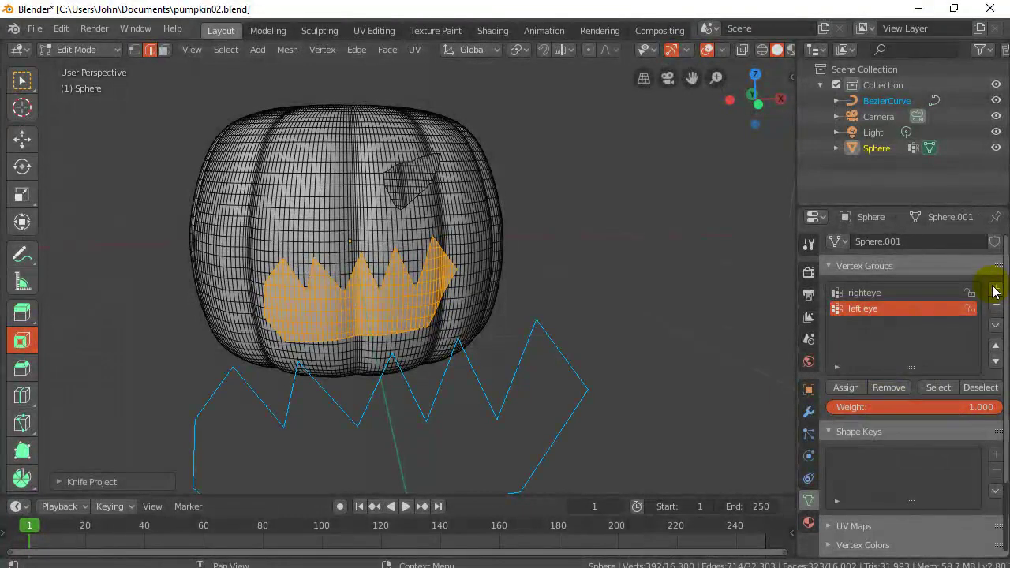
pyautogui.click(993, 292)
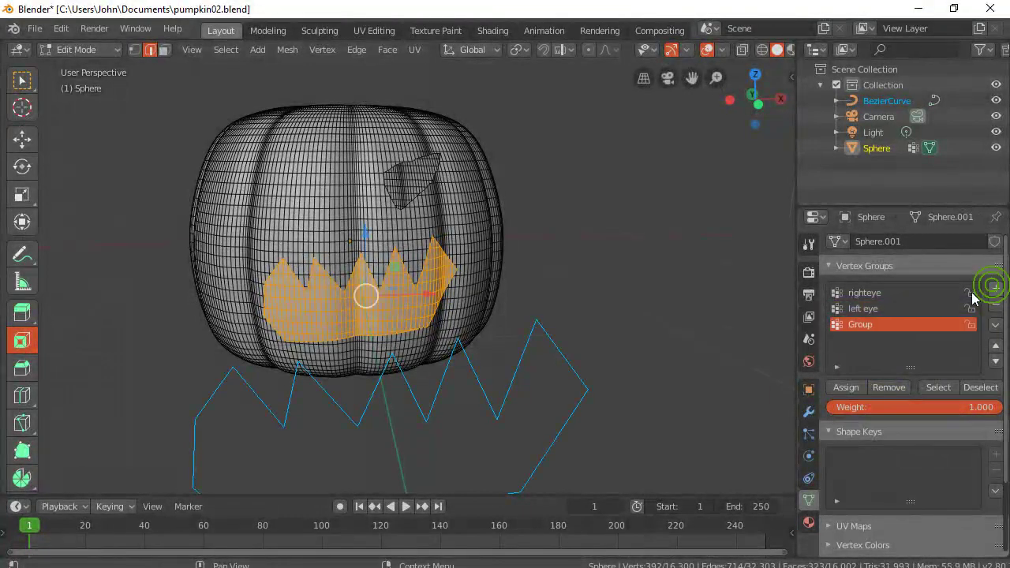
pyautogui.doubleClick(879, 326)
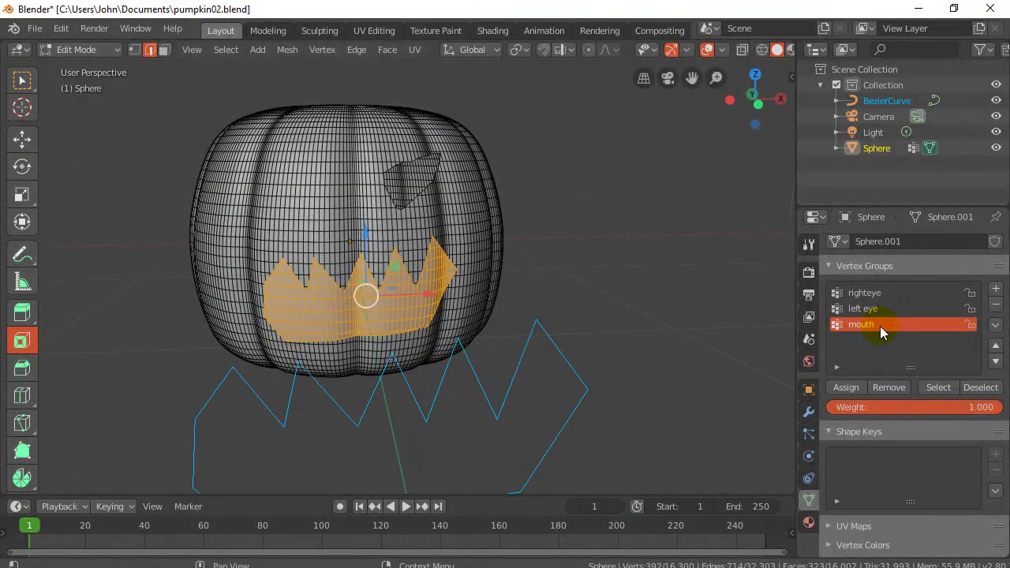
pyautogui.click(846, 387)
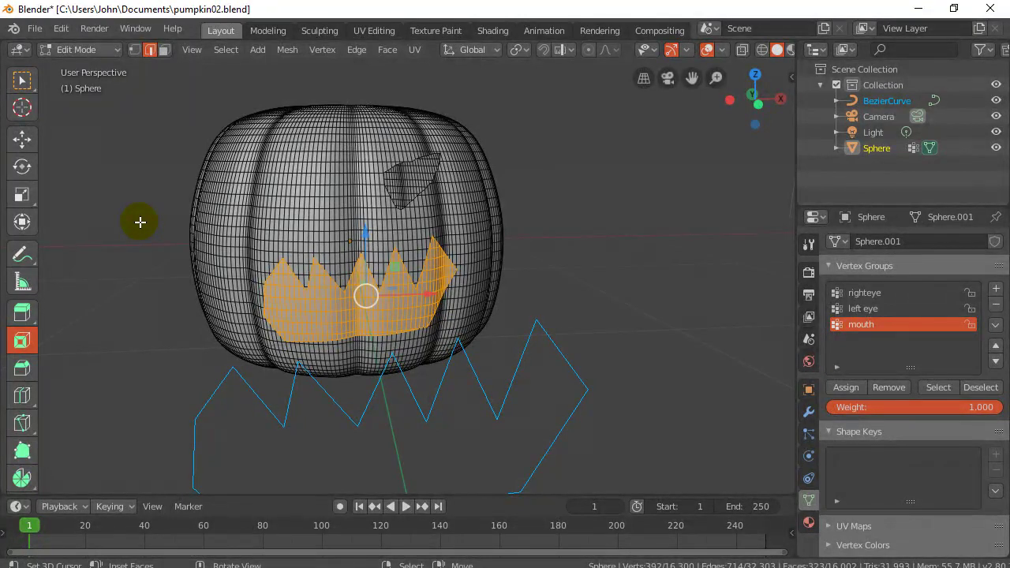
# Step: Delete the selected mouth faces from the pumpkin and return to Object Mode
pyautogui.press('ctrl')
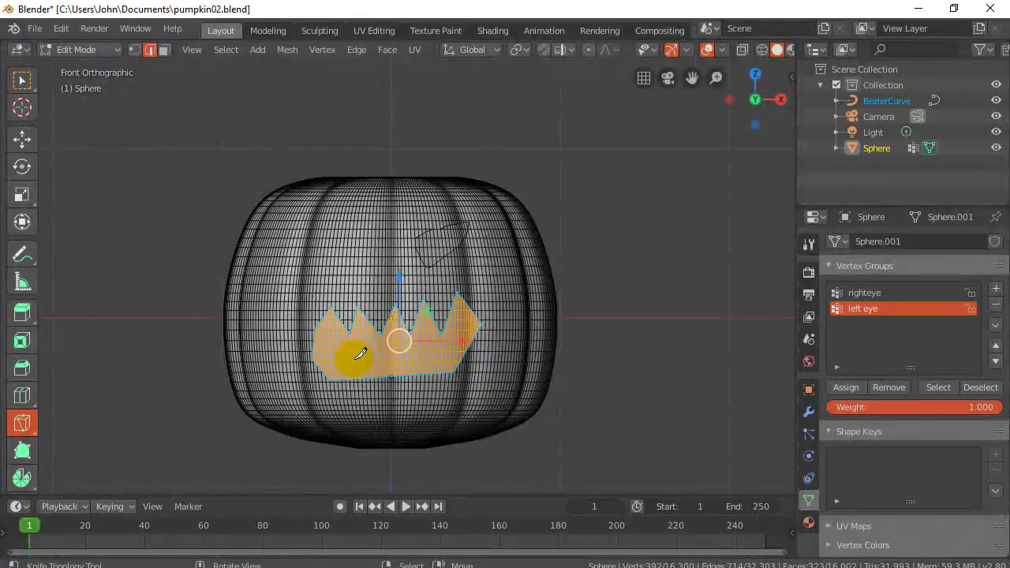
pyautogui.press('x')
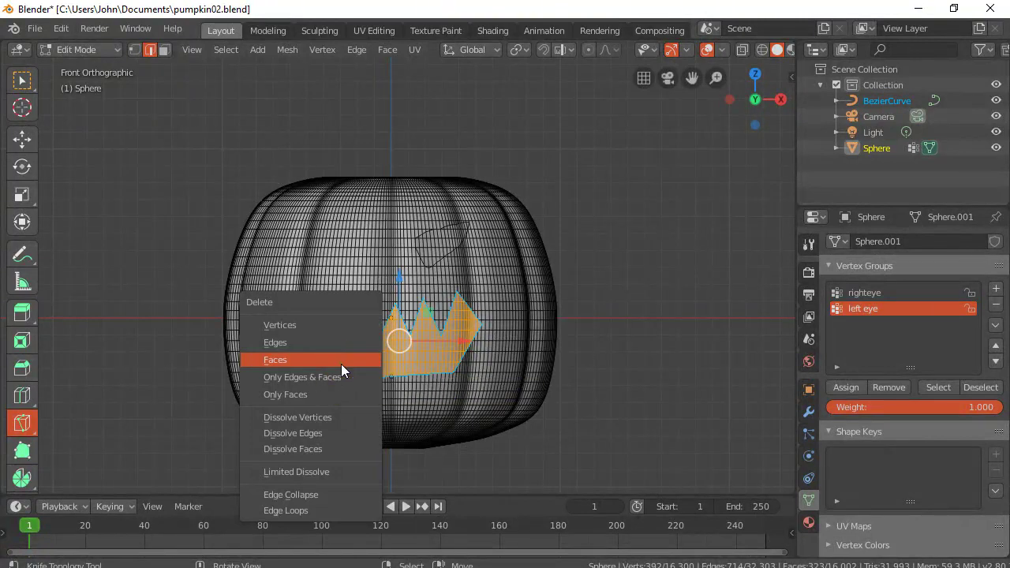
pyautogui.click(341, 364)
pyautogui.moveTo(260, 316)
pyautogui.mouseDown(button='middle')
pyautogui.moveTo(169, 232)
pyautogui.moveTo(198, 241)
pyautogui.moveTo(151, 232)
pyautogui.moveTo(162, 252)
pyautogui.moveTo(253, 240)
pyautogui.mouseUp(button='middle')
pyautogui.press('Tab')
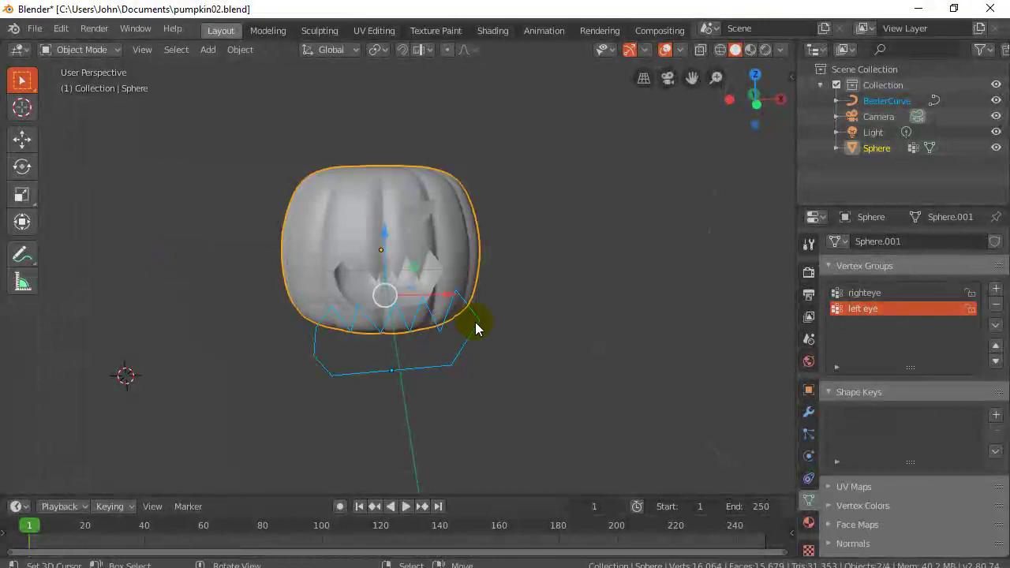
# Step: Move the mouth outline aside, clear of the pumpkin, and put the pumpkin back in Edit Mode to inspect the carved face
pyautogui.click(474, 329)
pyautogui.moveTo(454, 373); pyautogui.dragTo(782, 355)
pyautogui.click(416, 277)
pyautogui.press('Tab')
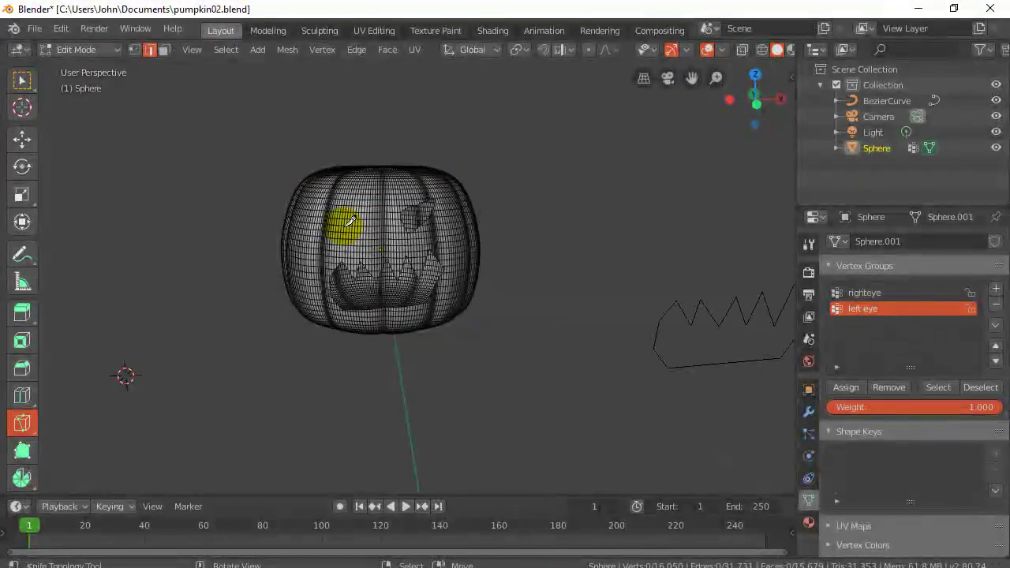
pyautogui.press('KP_5')
pyautogui.press('KP_1')
pyautogui.scroll(3, 351, 224)
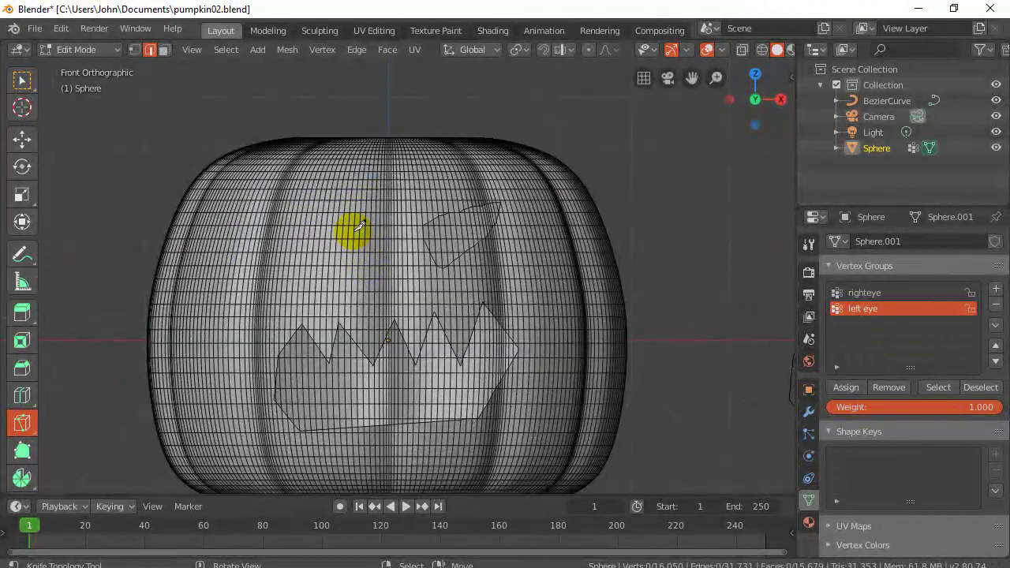
pyautogui.moveTo(359, 227)
pyautogui.mouseDown(button='middle')
pyautogui.moveTo(580, 271)
pyautogui.moveTo(359, 227)
pyautogui.mouseUp(button='middle')
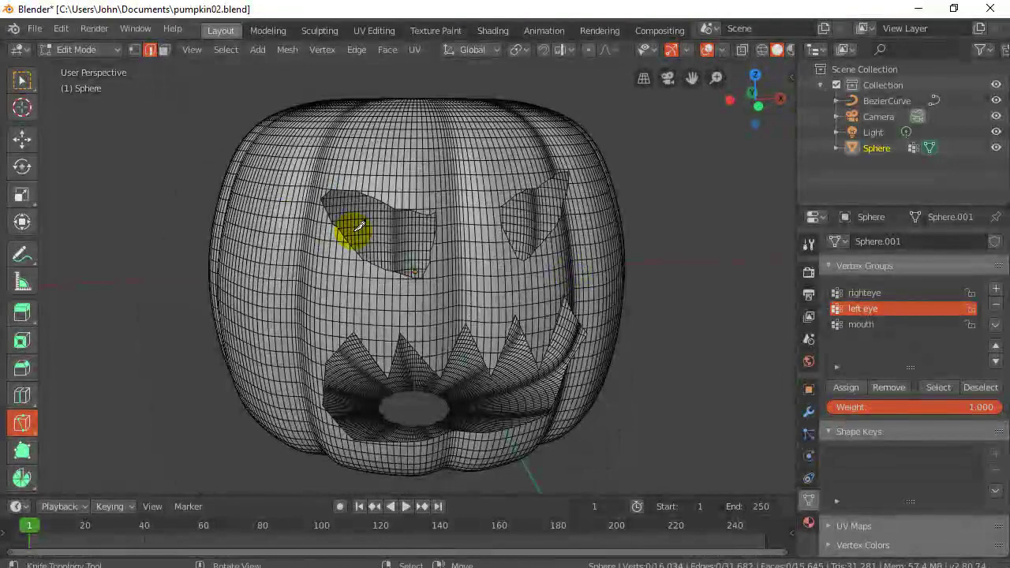
pyautogui.moveTo(277, 247); pyautogui.dragTo(347, 265, button='middle')
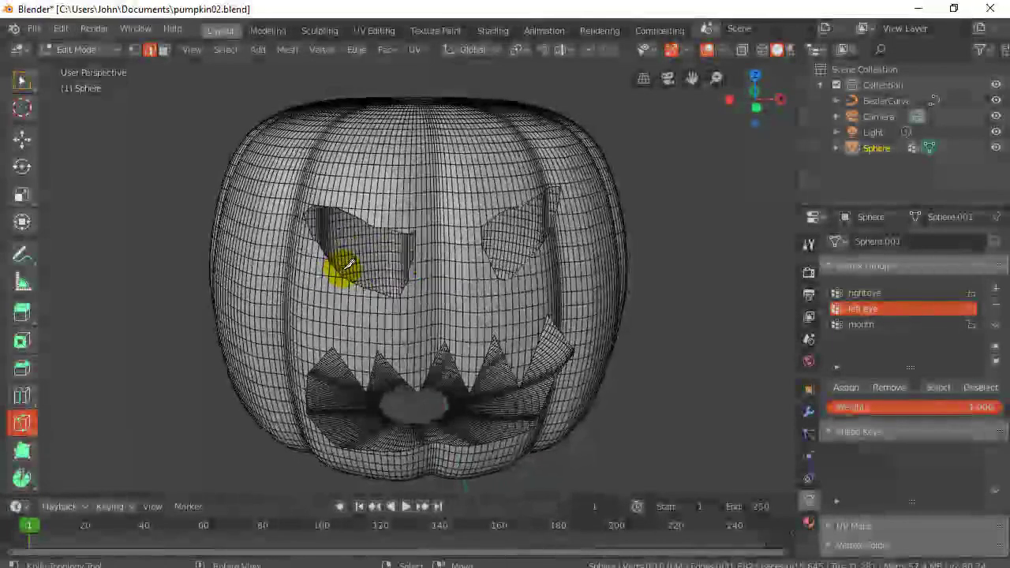
# Step: Save the project as a new file named pumpkin03blend.blend in the Documents folder
pyautogui.click(34, 30)
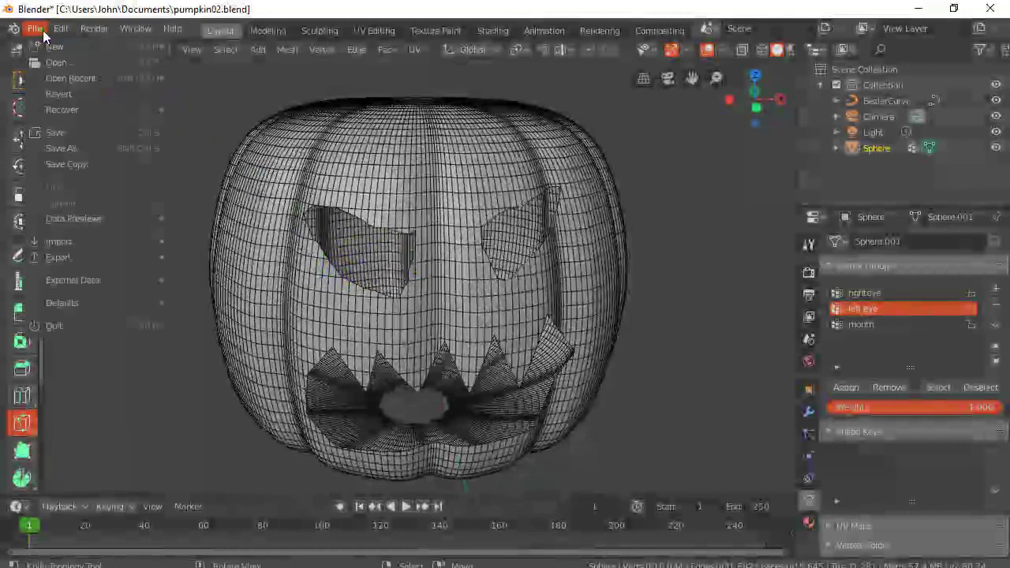
pyautogui.click(66, 148)
pyautogui.click(246, 89)
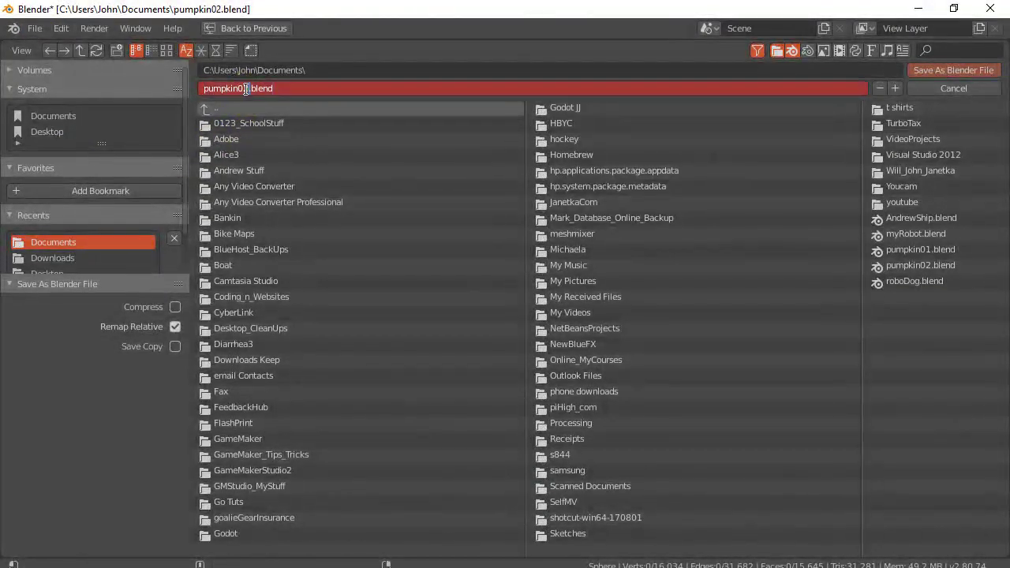
pyautogui.press('BackSpace')
pyautogui.press('BackSpace')
pyautogui.write('3')
pyautogui.click(933, 69)
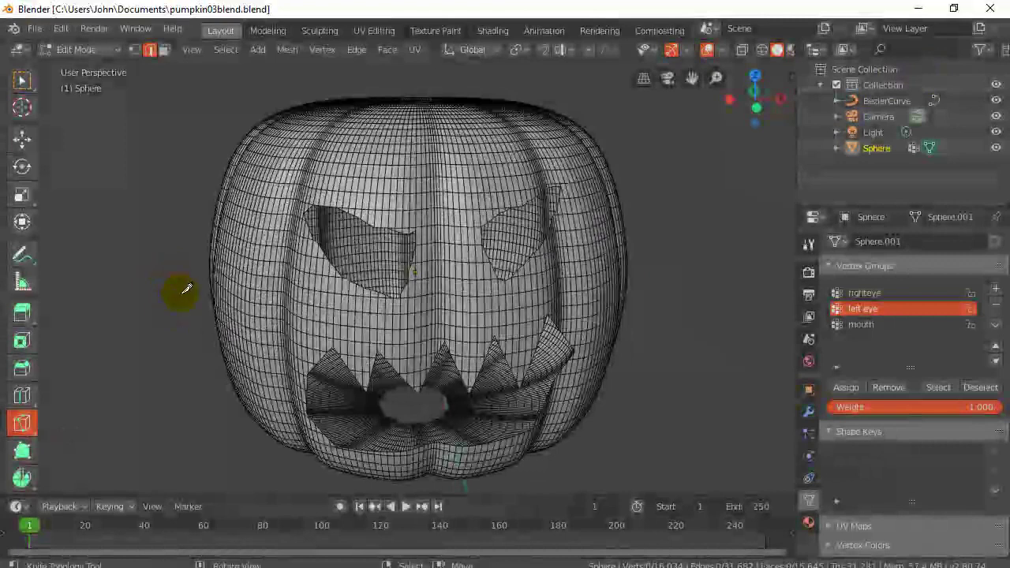
# Step: Return the pumpkin to Object Mode and add a Solidify modifier to it
pyautogui.press('Tab')
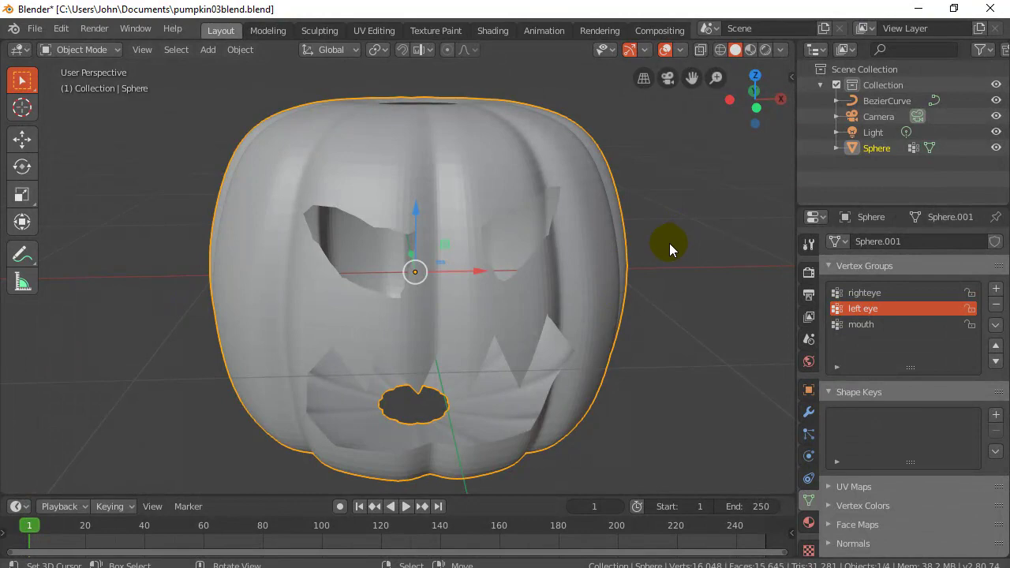
pyautogui.hotkey('ctrl', '1')
pyautogui.moveTo(658, 251)
pyautogui.mouseDown(button='middle')
pyautogui.moveTo(658, 266)
pyautogui.moveTo(721, 275)
pyautogui.moveTo(701, 248)
pyautogui.moveTo(657, 244)
pyautogui.mouseUp(button='middle')
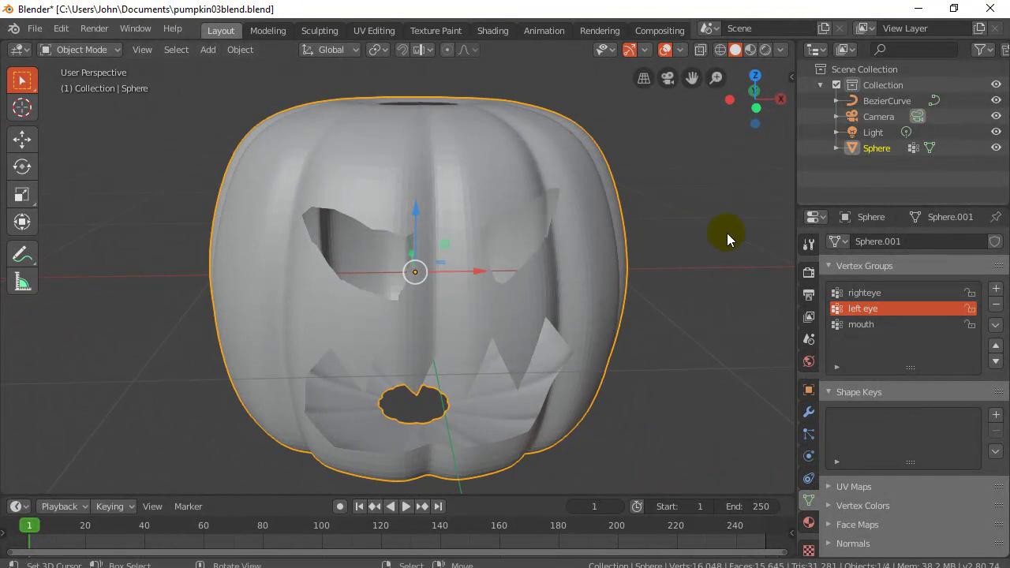
pyautogui.click(809, 413)
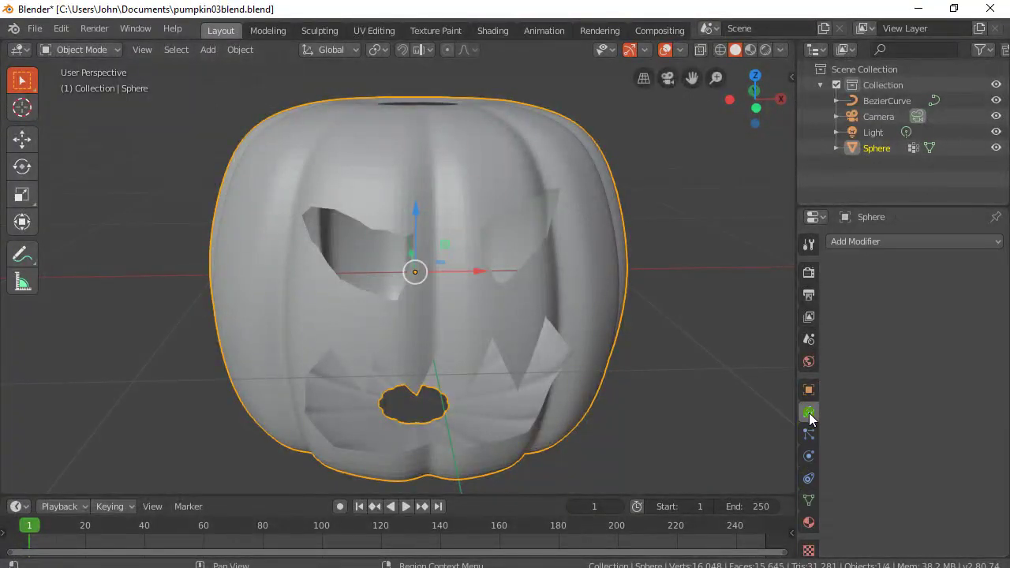
pyautogui.click(863, 240)
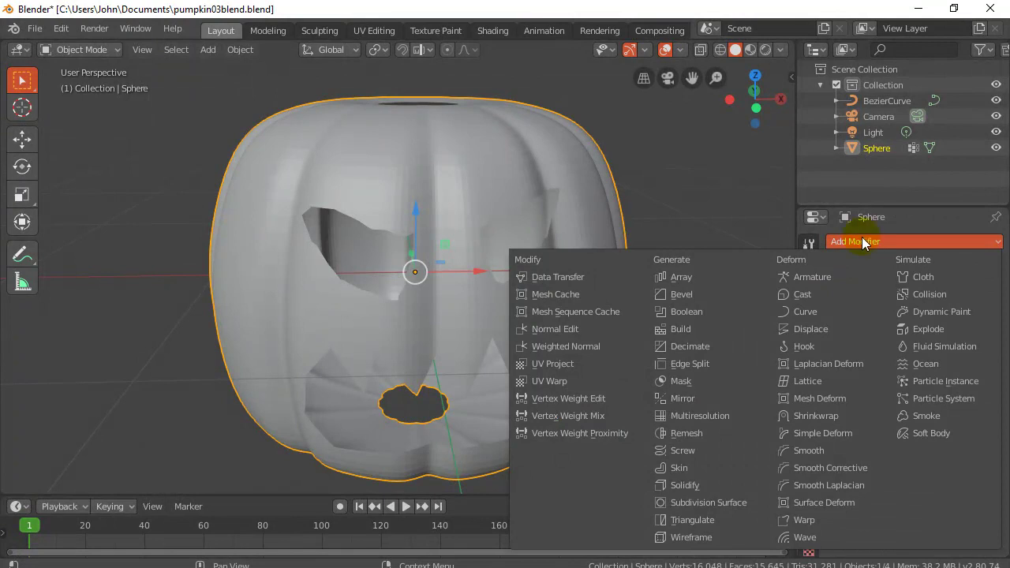
pyautogui.click(679, 486)
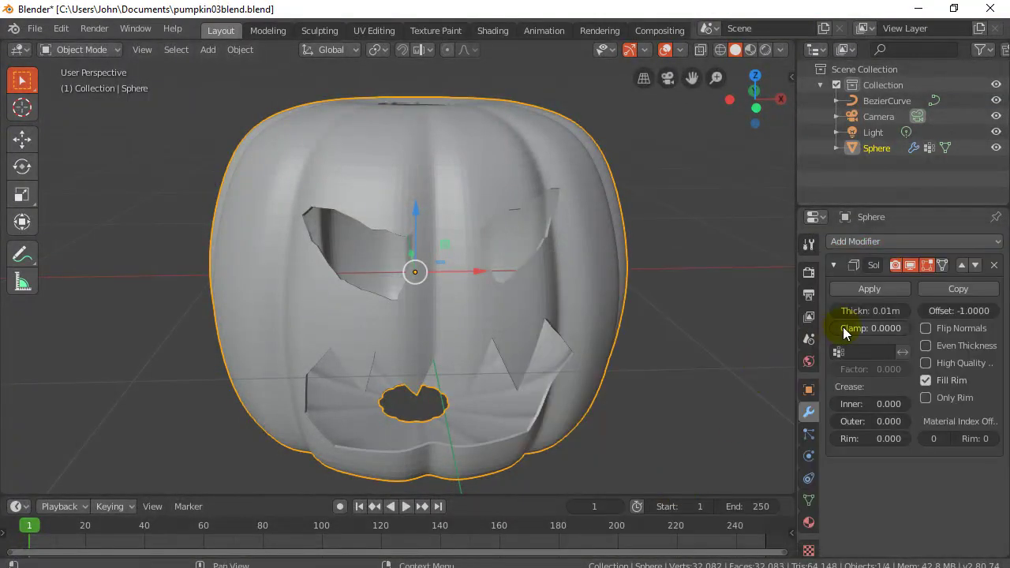
# Step: Set the Solidify thickness to 0.05 m and apply the modifier to the pumpkin
pyautogui.moveTo(864, 311); pyautogui.dragTo(888, 312)
pyautogui.click(903, 313)
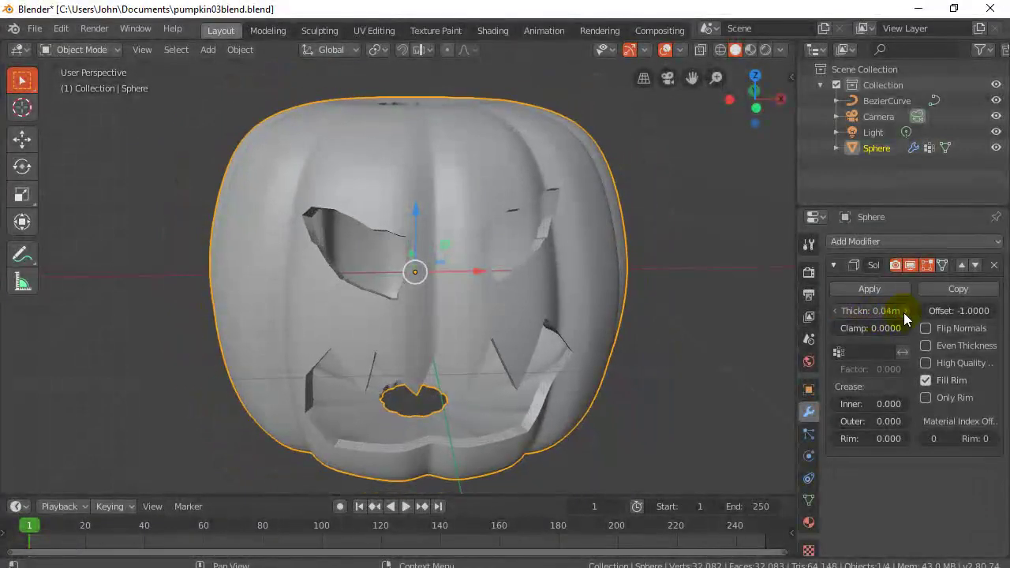
pyautogui.click(904, 313)
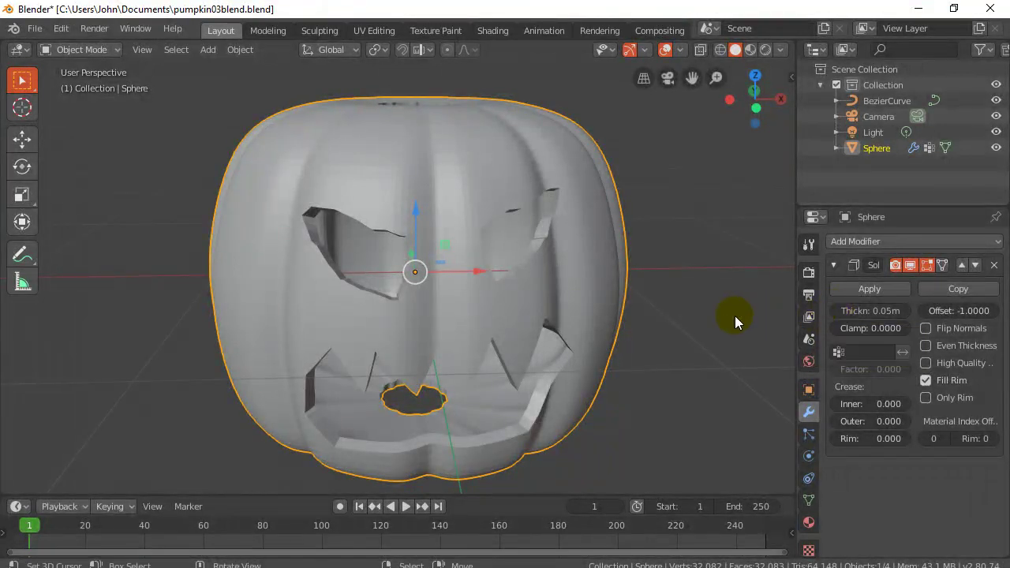
pyautogui.click(871, 291)
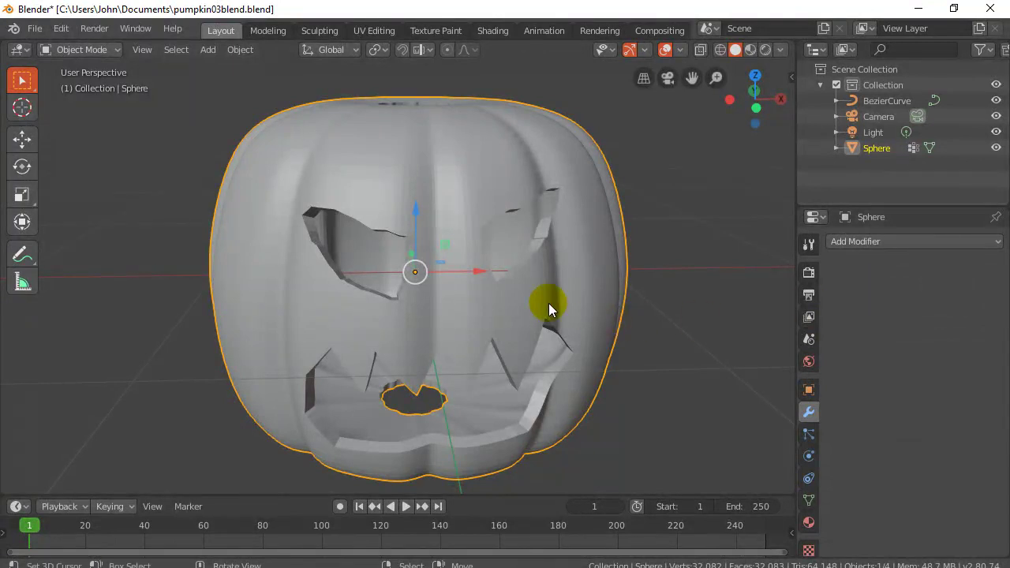
# Step: Put the pumpkin in Edit Mode and check the righteye vertex group by selecting its vertices and deselecting them again
pyautogui.press('Tab')
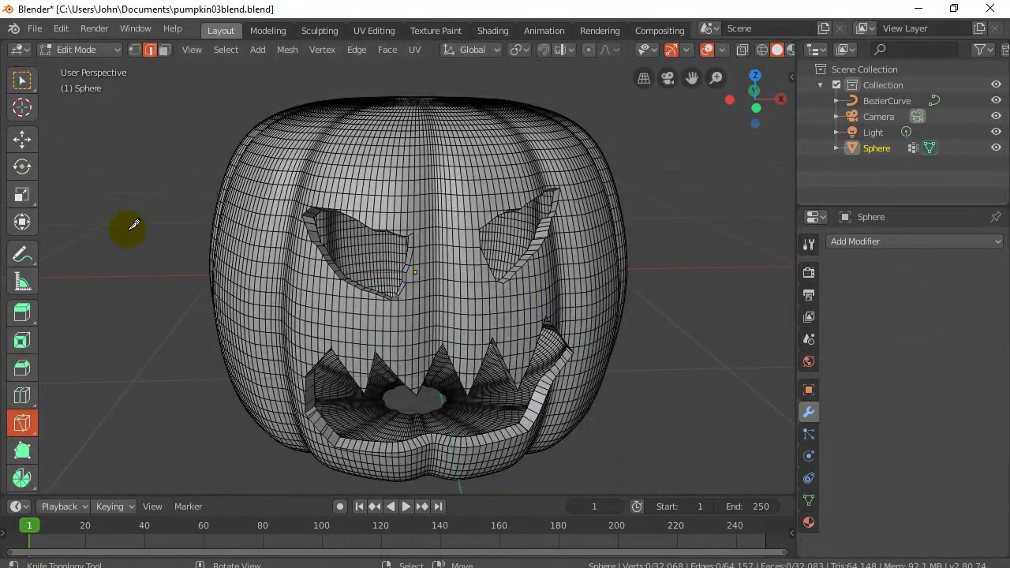
pyautogui.moveTo(149, 181); pyautogui.dragTo(218, 212, button='middle')
pyautogui.scroll(-1, 172, 172)
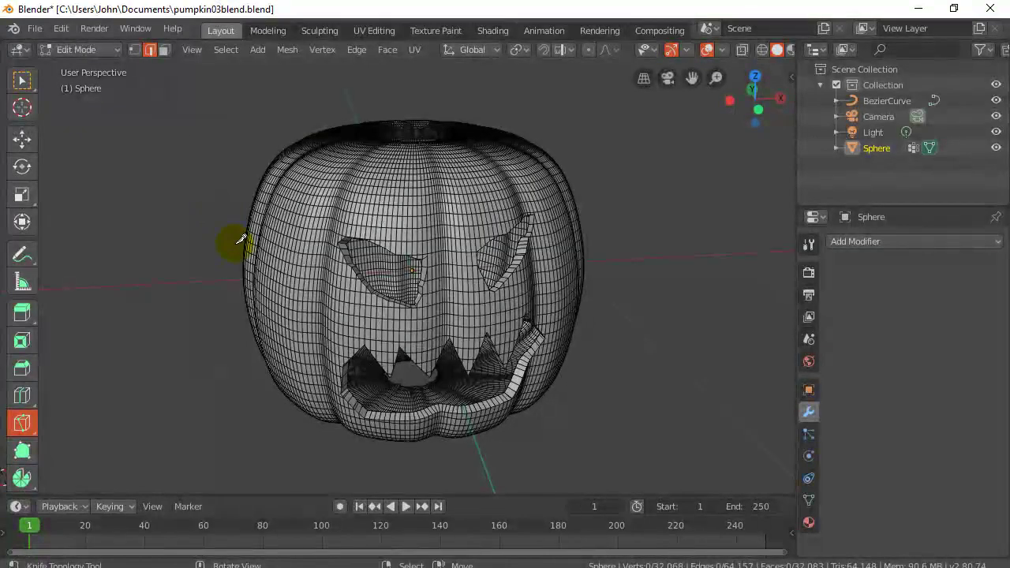
pyautogui.scroll(3, 237, 242)
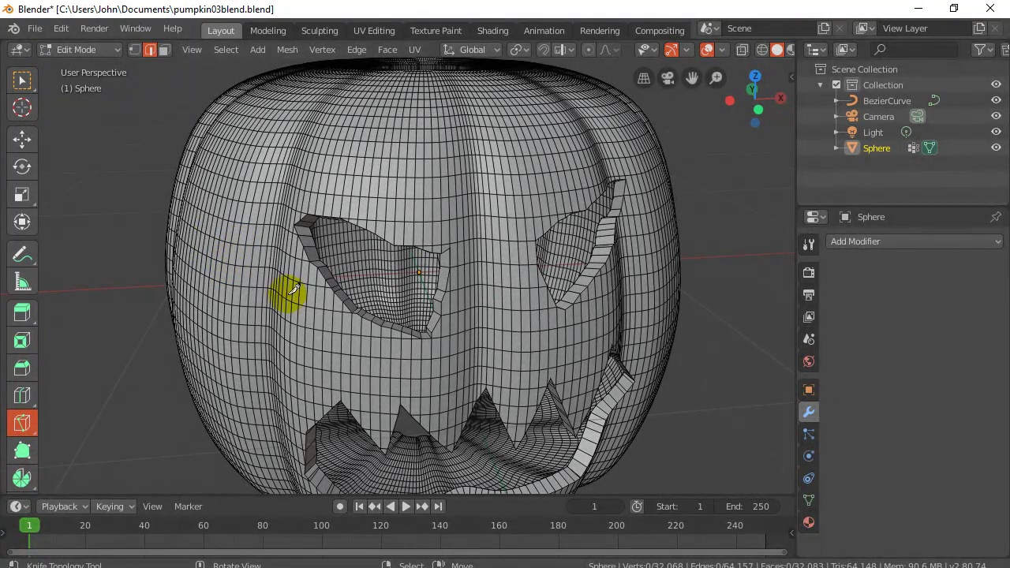
pyautogui.scroll(-1, 311, 300)
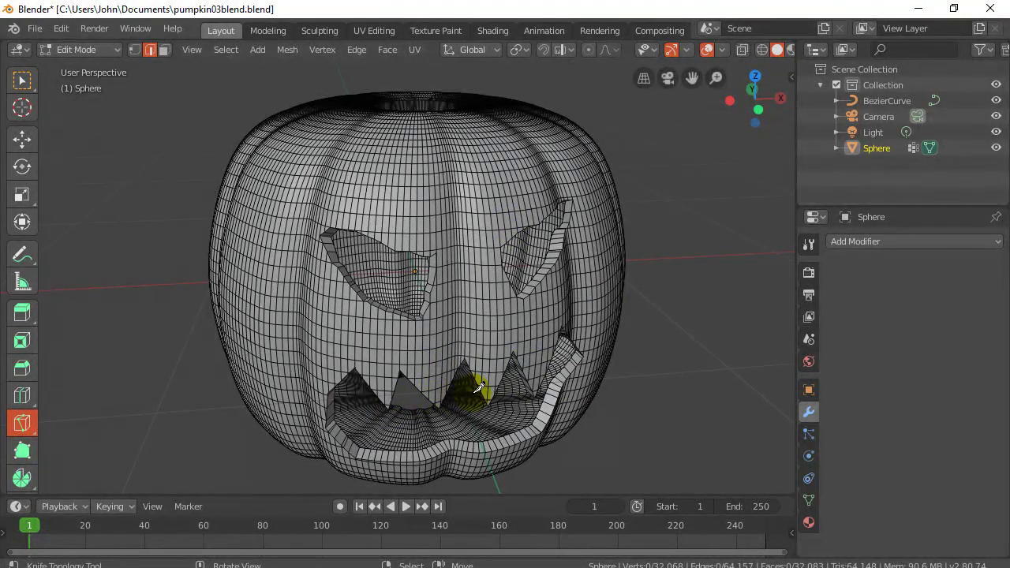
pyautogui.keyDown('shift'); pyautogui.moveTo(473, 384); pyautogui.dragTo(445, 371, button='middle'); pyautogui.keyUp('shift')
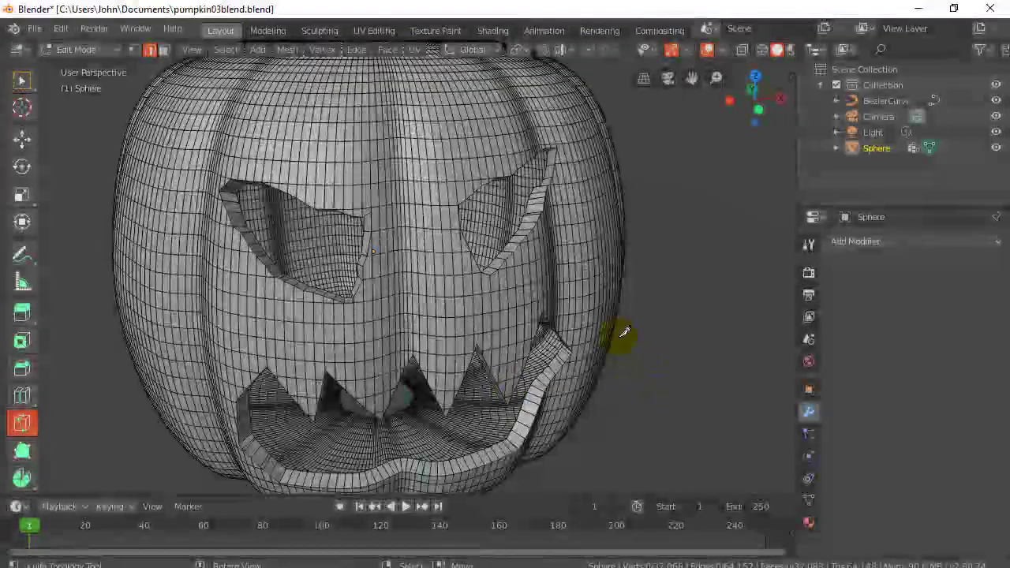
pyautogui.click(809, 502)
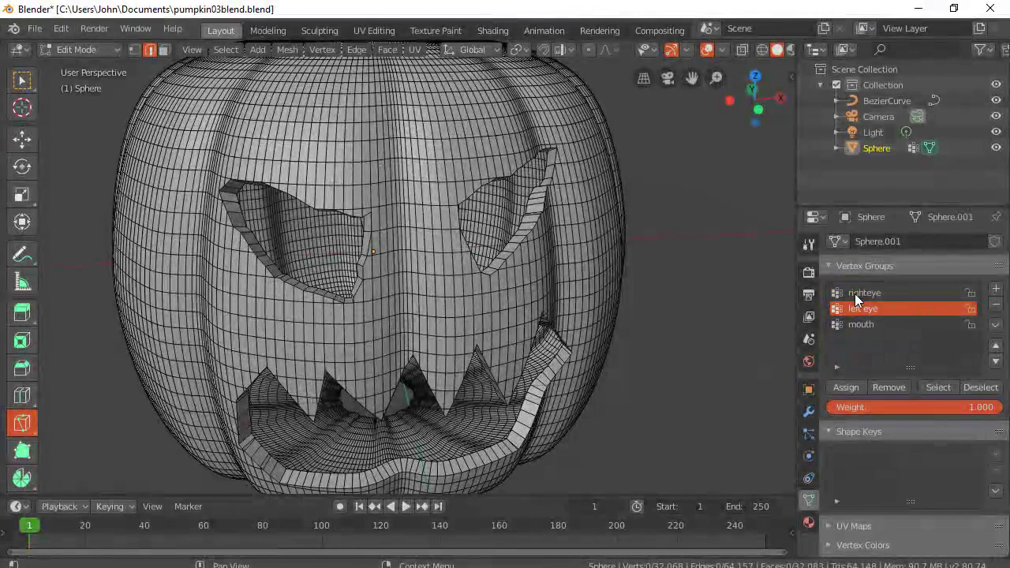
pyautogui.click(857, 294)
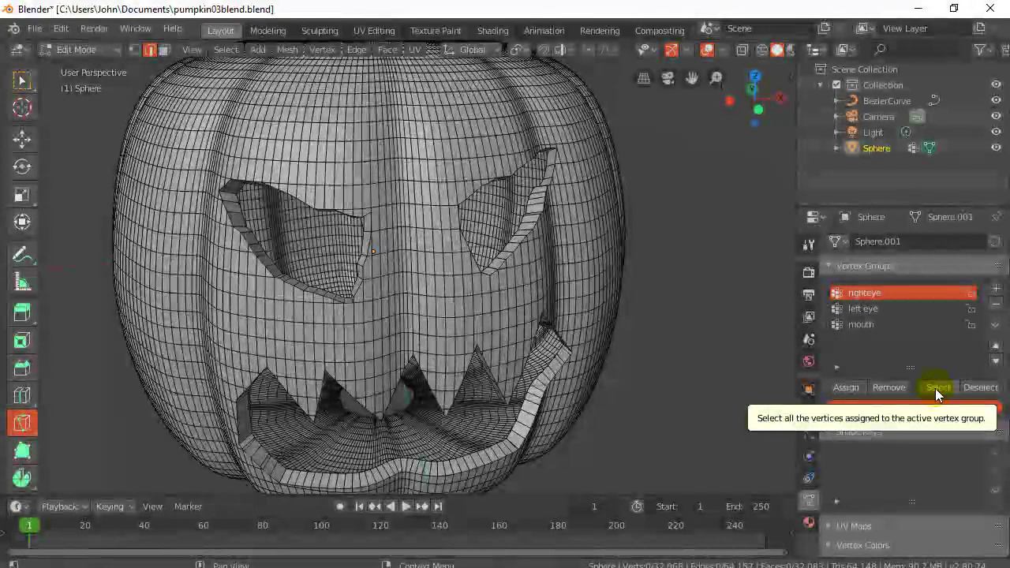
pyautogui.click(935, 389)
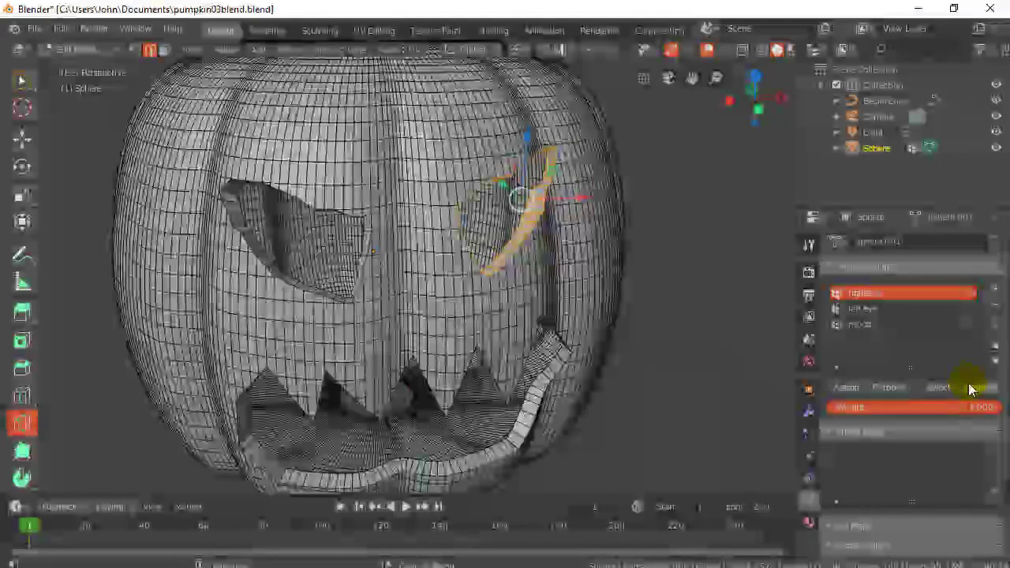
pyautogui.click(971, 388)
# Step: Select the vertices of the left eye group and enable proportional editing with Random falloff
pyautogui.click(862, 309)
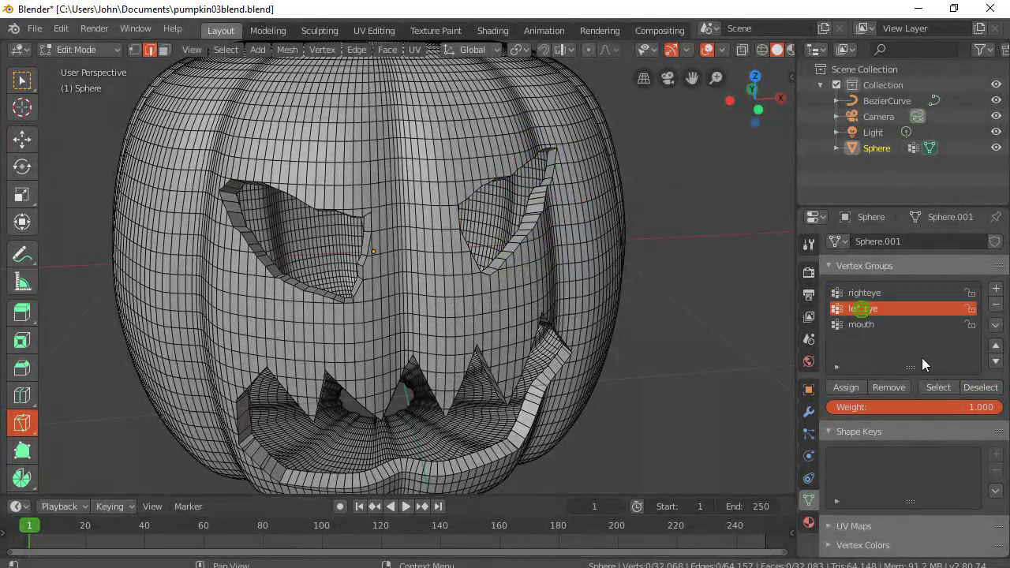
pyautogui.click(937, 387)
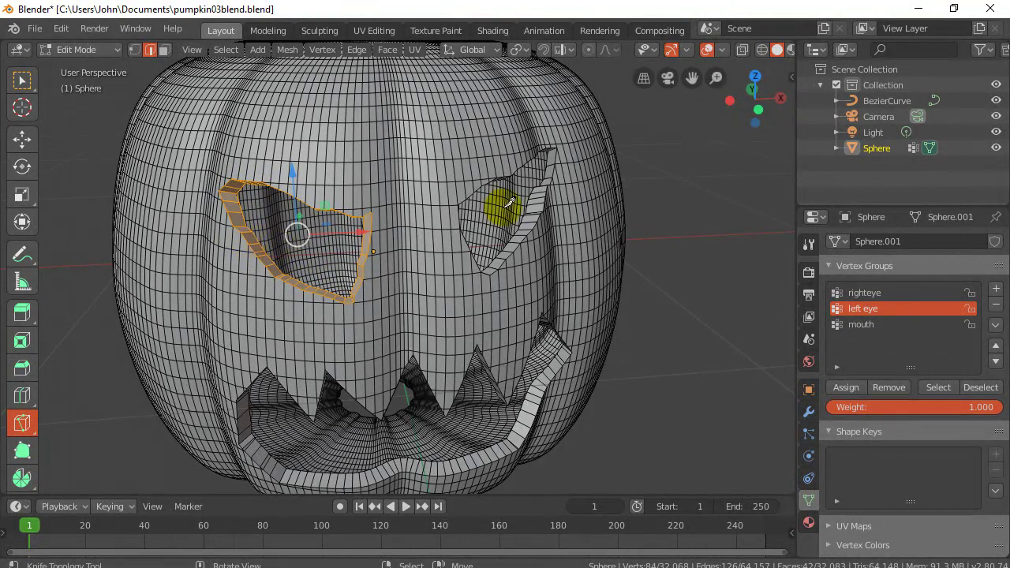
pyautogui.click(588, 52)
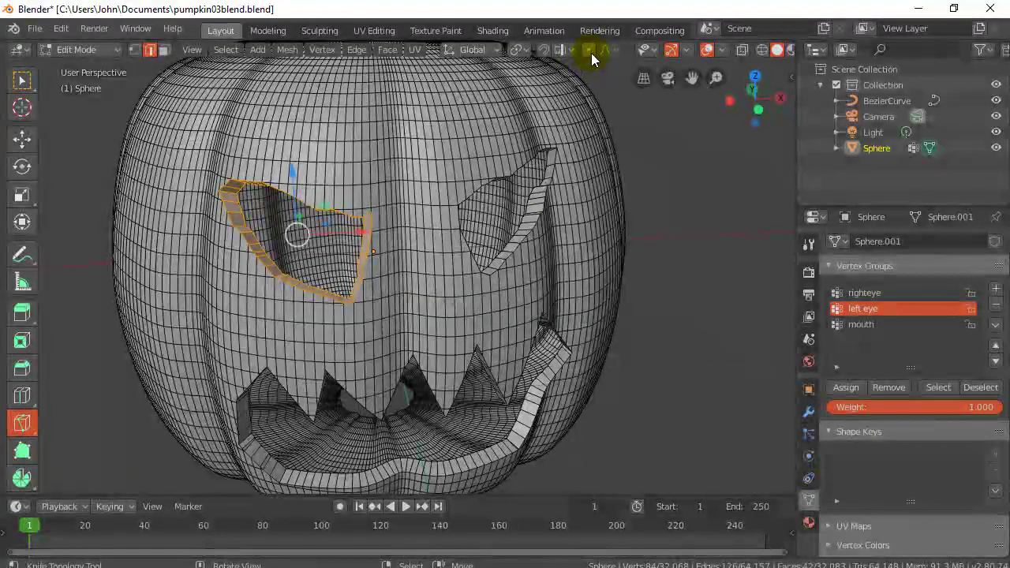
pyautogui.click(607, 50)
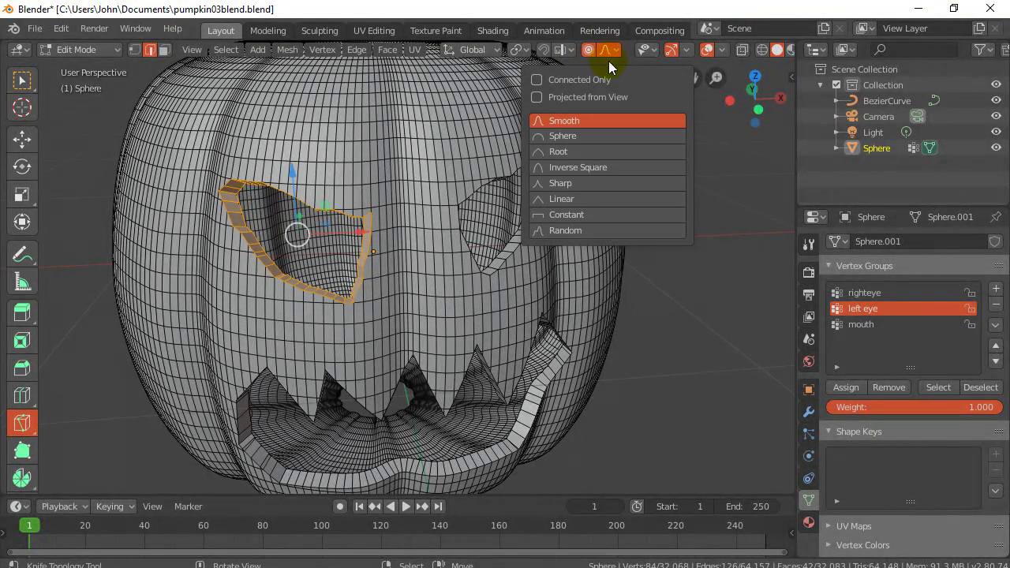
pyautogui.click(572, 231)
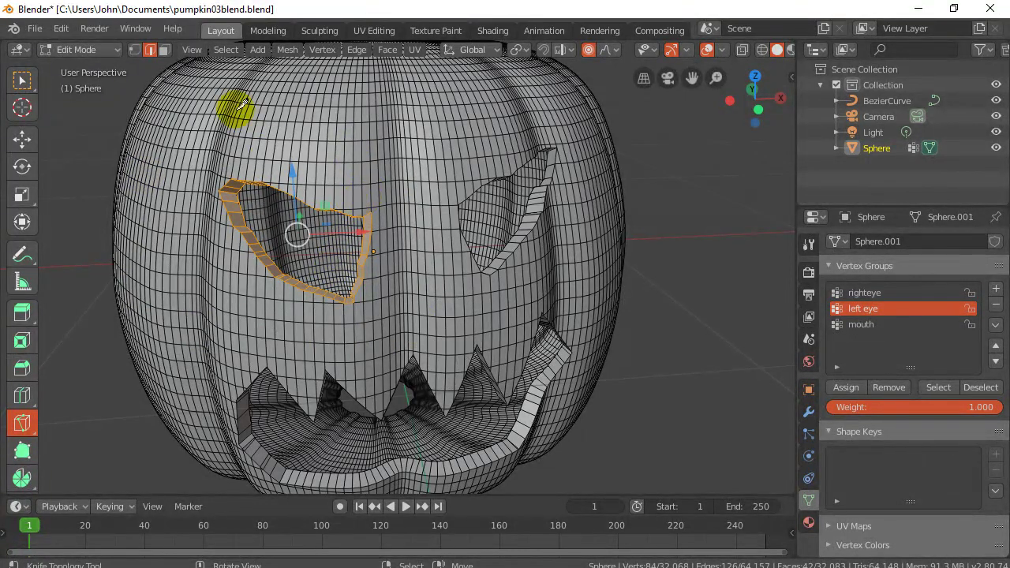
# Step: Invert the selection to hide everything except the left eye rim, and select the remaining rim geometry again
pyautogui.click(225, 49)
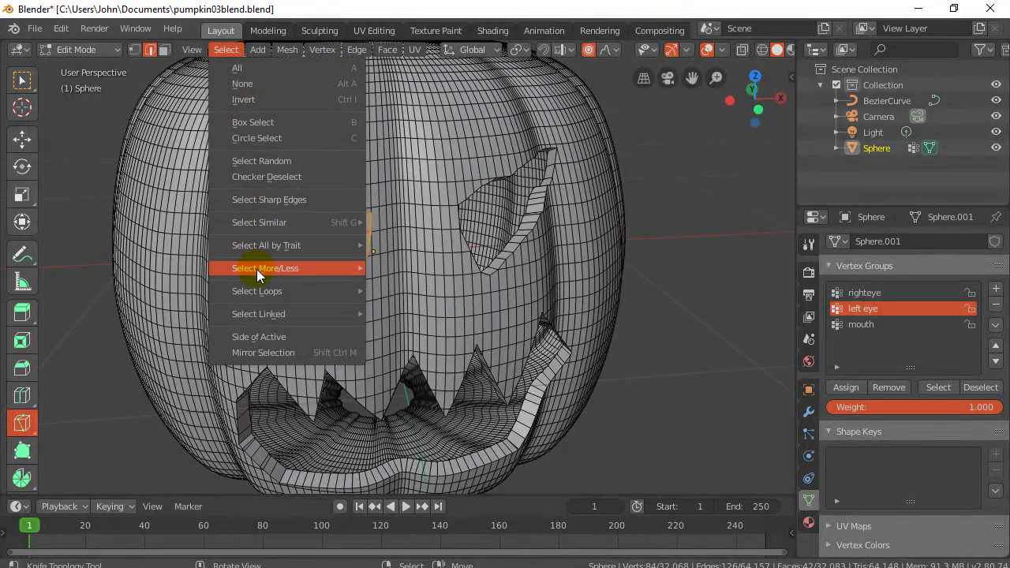
pyautogui.click(244, 100)
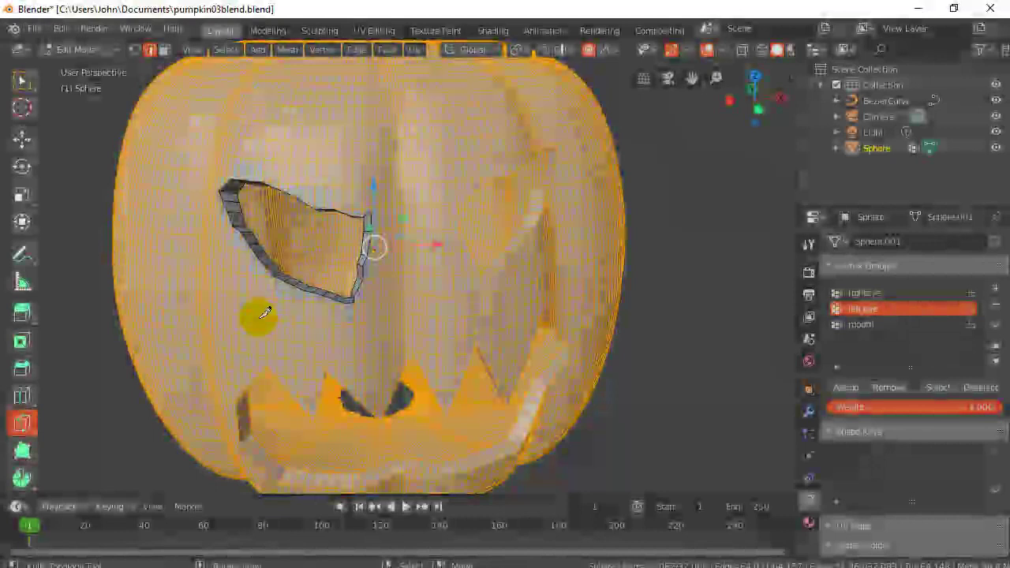
pyautogui.press('h')
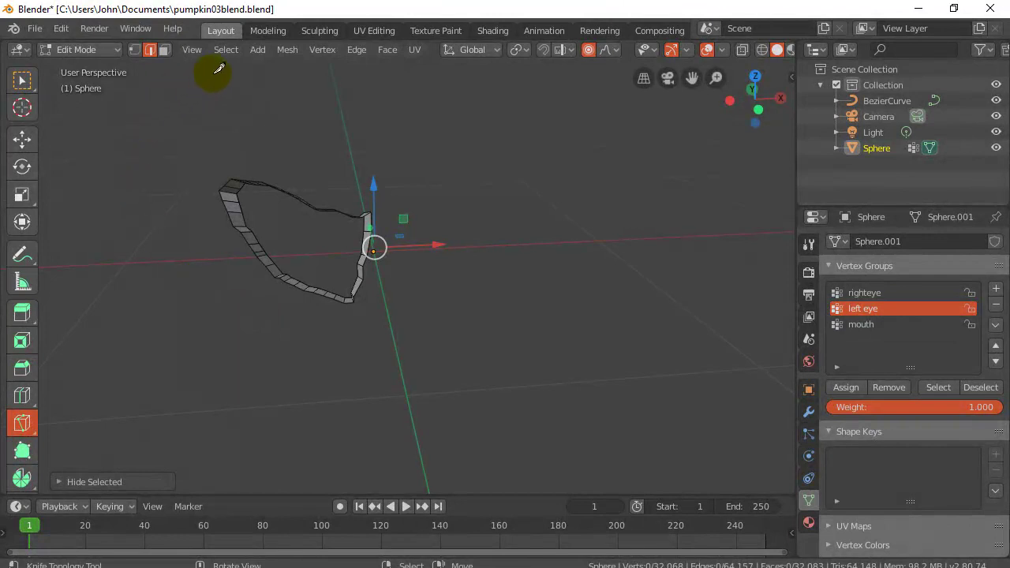
pyautogui.click(227, 49)
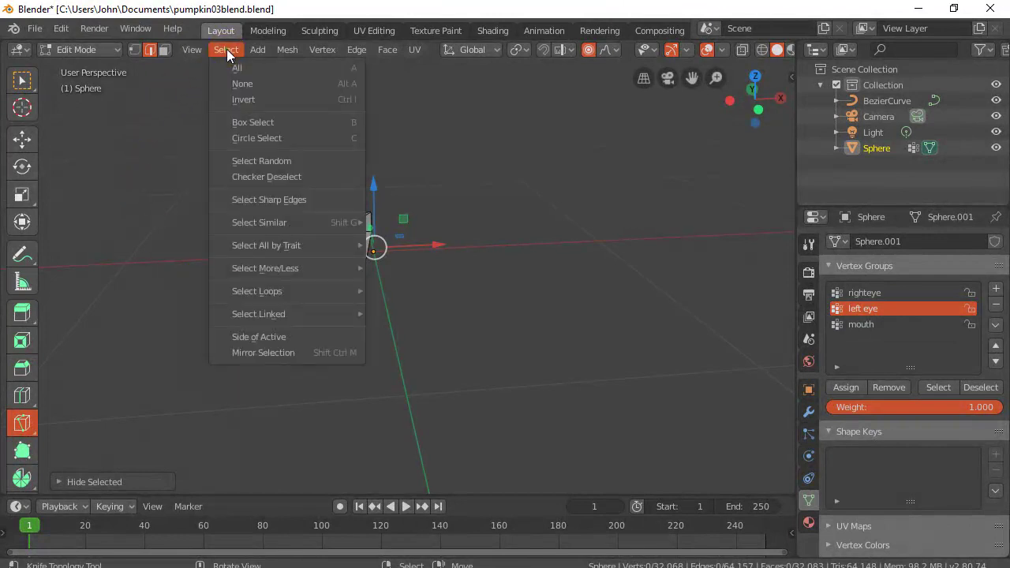
pyautogui.click(246, 99)
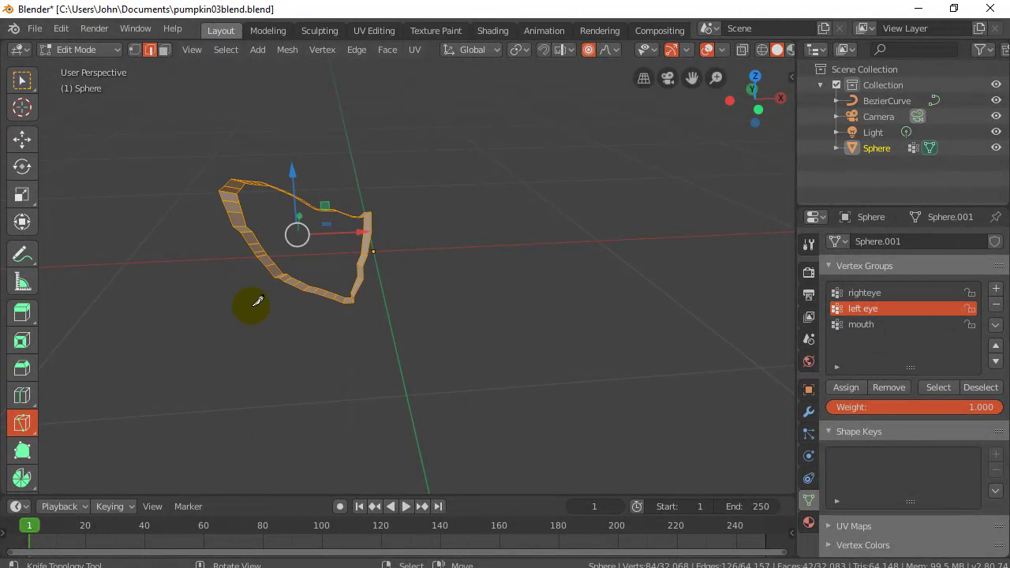
# Step: With Random falloff and vertex selection, move one vertex on the left eye rim's lower edge about 0.0096 m along X
pyautogui.click(607, 50)
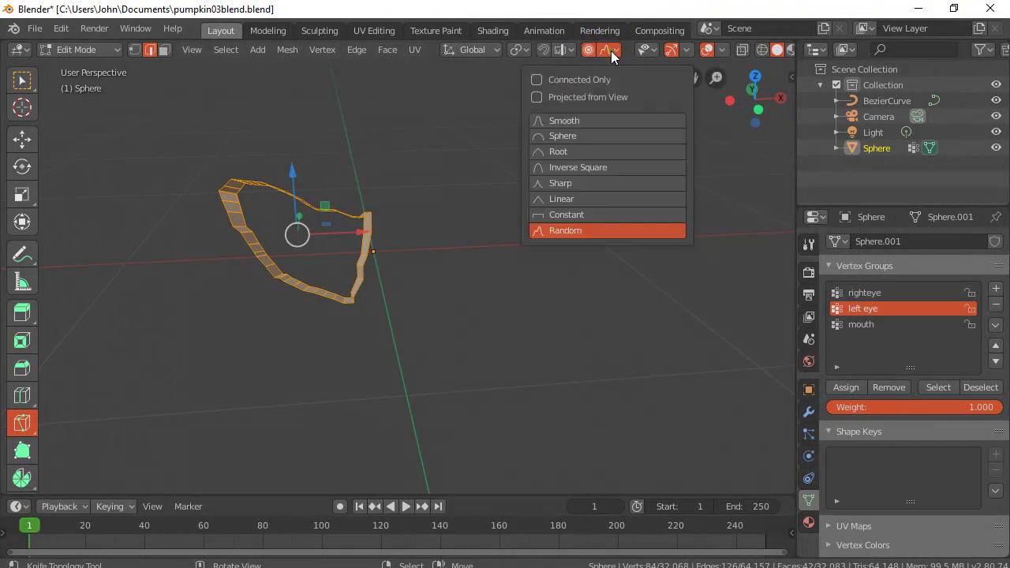
pyautogui.click(570, 230)
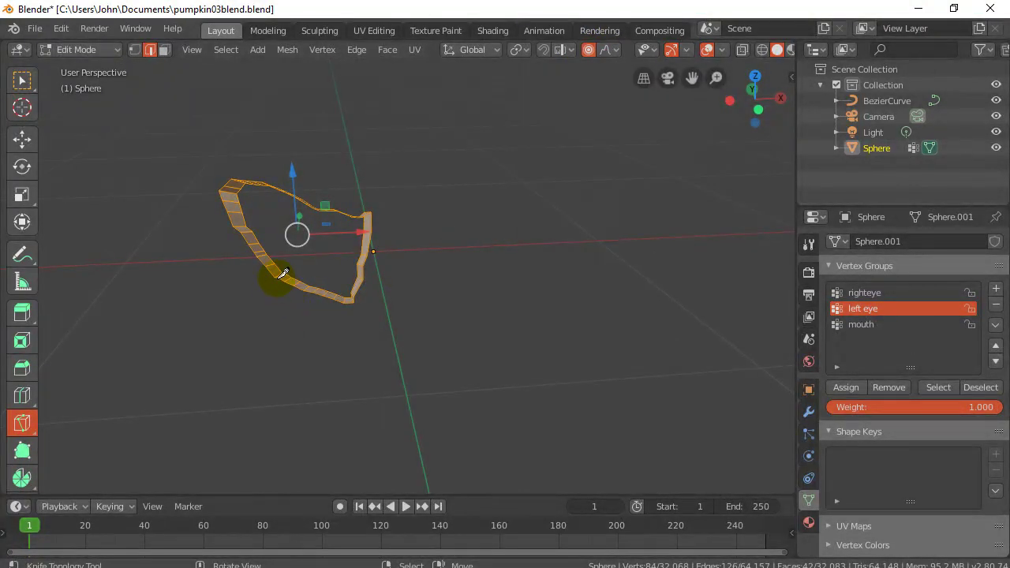
pyautogui.click(139, 52)
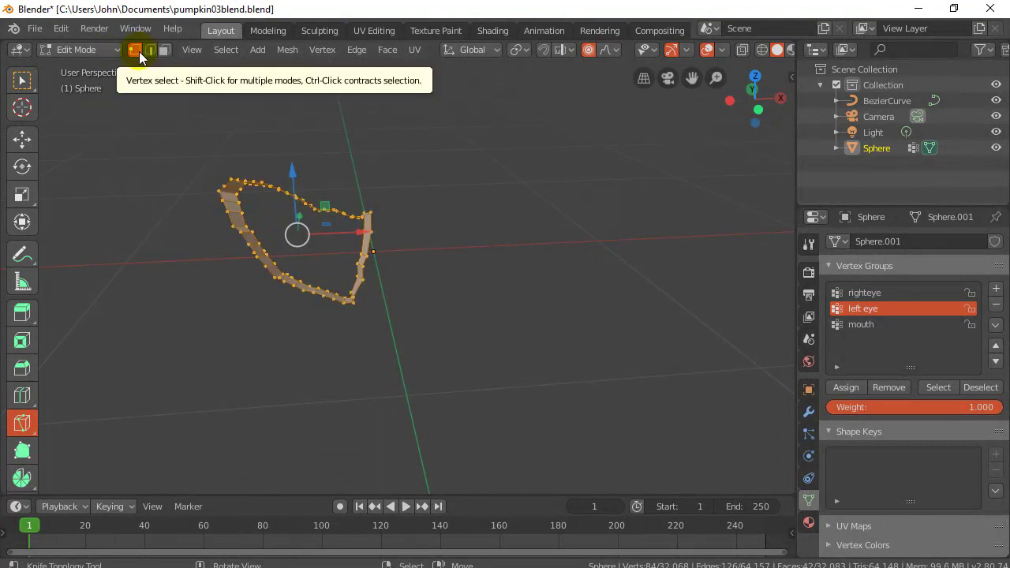
pyautogui.click(278, 259)
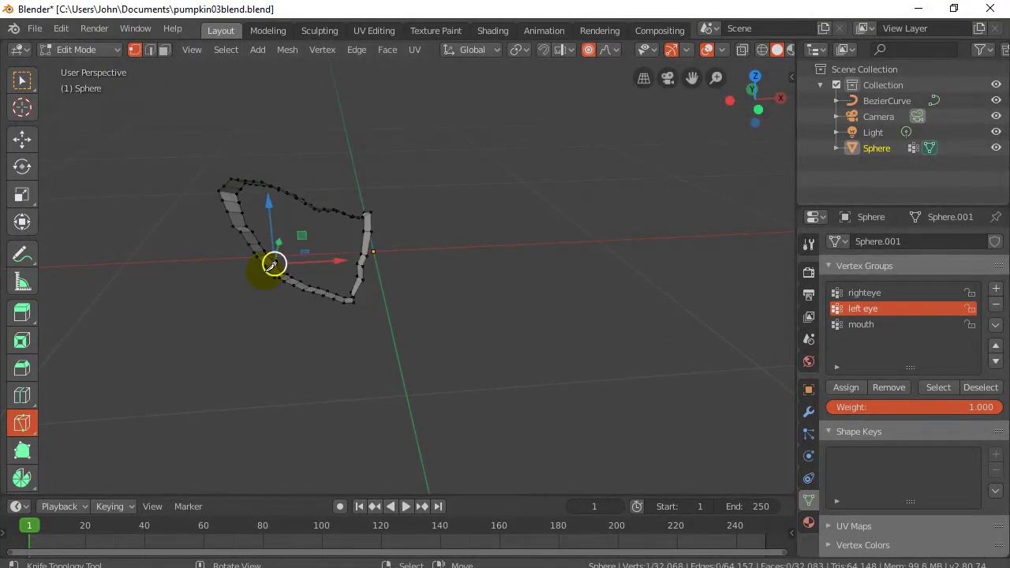
pyautogui.click(265, 266)
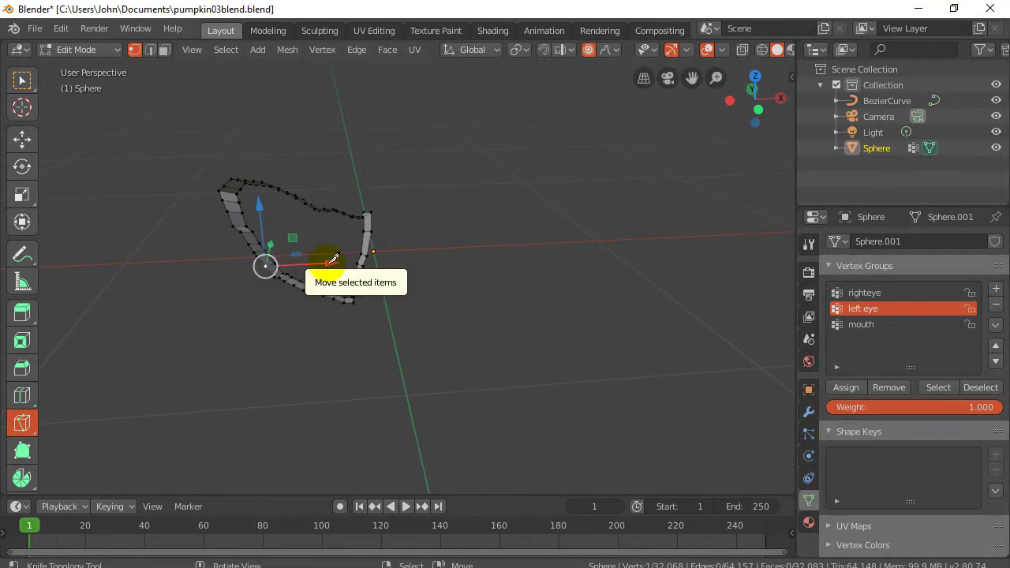
pyautogui.moveTo(332, 260)
pyautogui.mouseDown()
pyautogui.moveTo(320, 264)
pyautogui.moveTo(335, 261)
pyautogui.mouseUp()
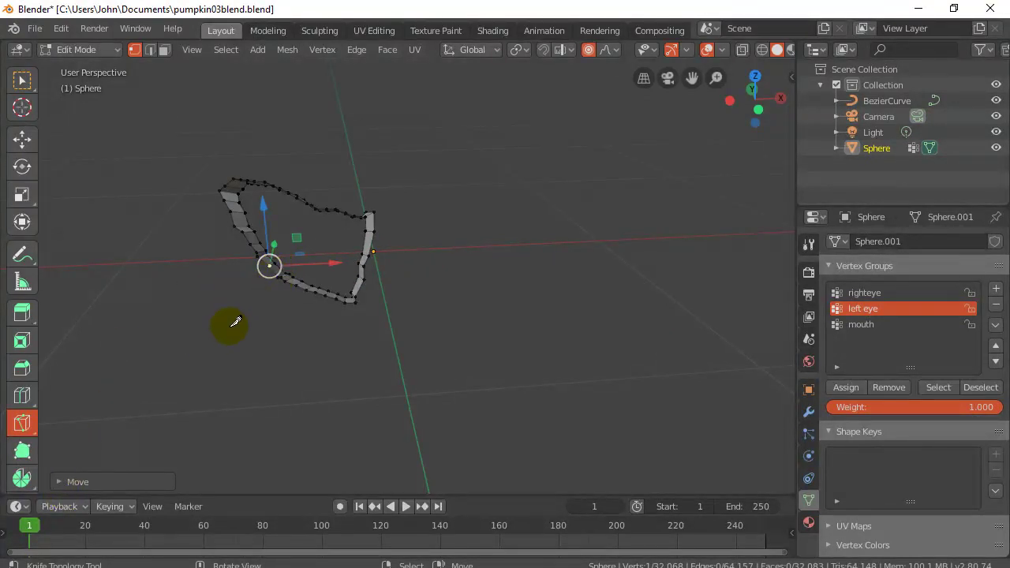
# Step: Move the left eye rim vertex about -0.0023 m along X at proportional size 0.34, and set that move's proportional size to 0.42
pyautogui.click(60, 481)
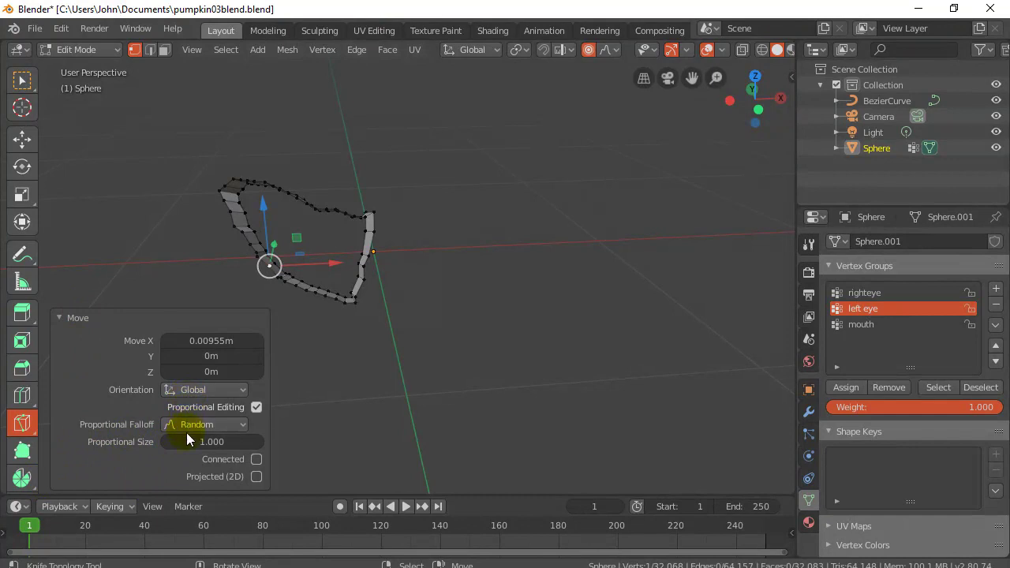
pyautogui.moveTo(203, 444); pyautogui.dragTo(164, 445)
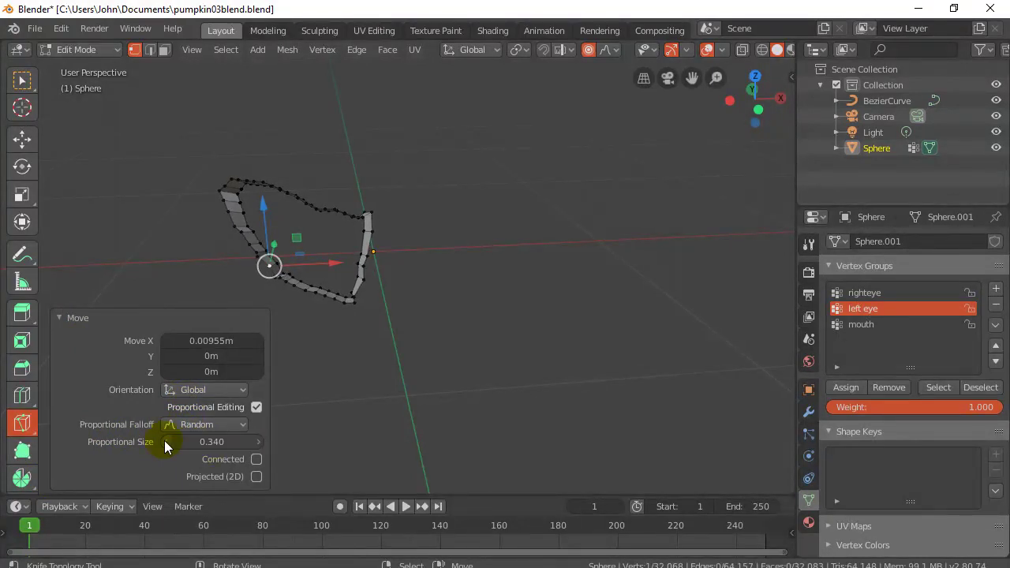
pyautogui.press('g')
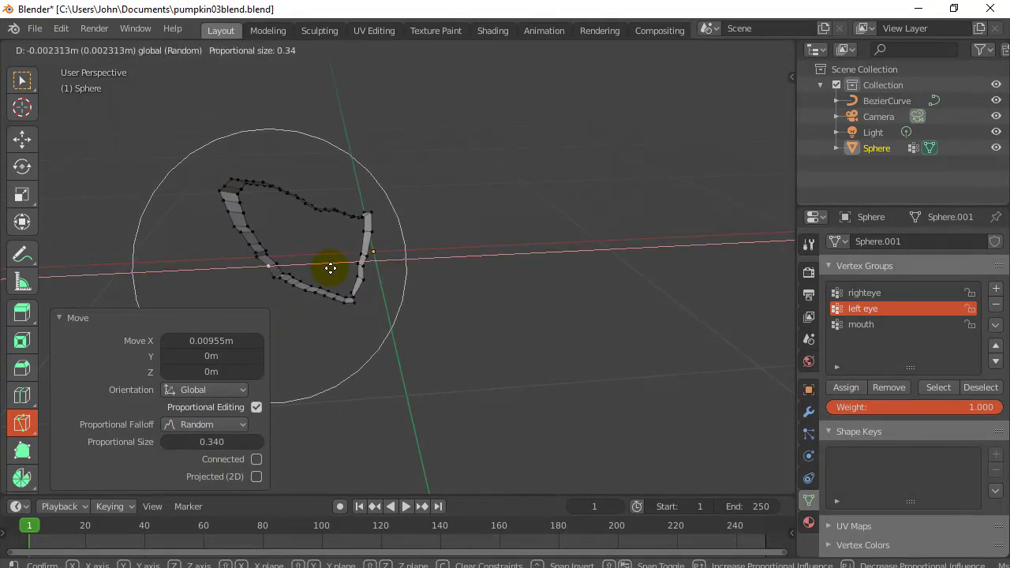
pyautogui.click(330, 269)
pyautogui.moveTo(210, 442); pyautogui.dragTo(214, 439)
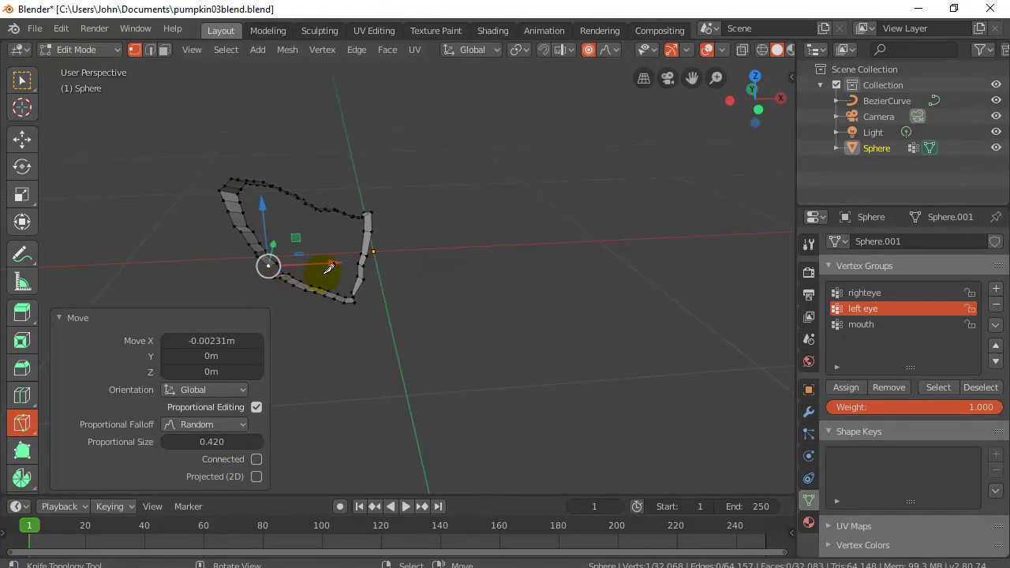
# Step: Roughen the left eye rim by moving the vertex about 0.0063 m along Z, -0.0197 m along Y and 0.0075 m along X
pyautogui.moveTo(262, 205); pyautogui.dragTo(261, 204)
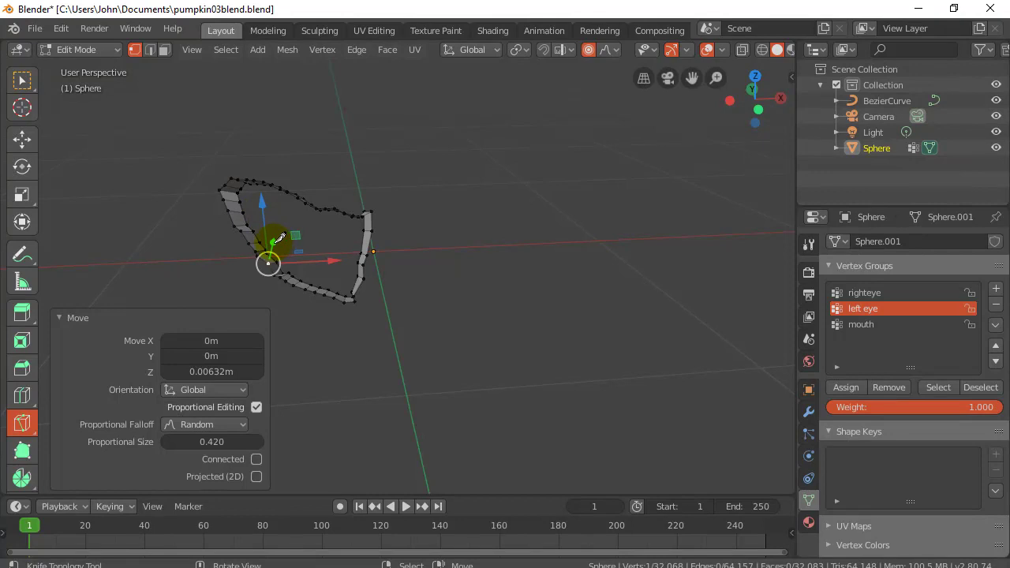
pyautogui.moveTo(273, 243); pyautogui.dragTo(272, 246)
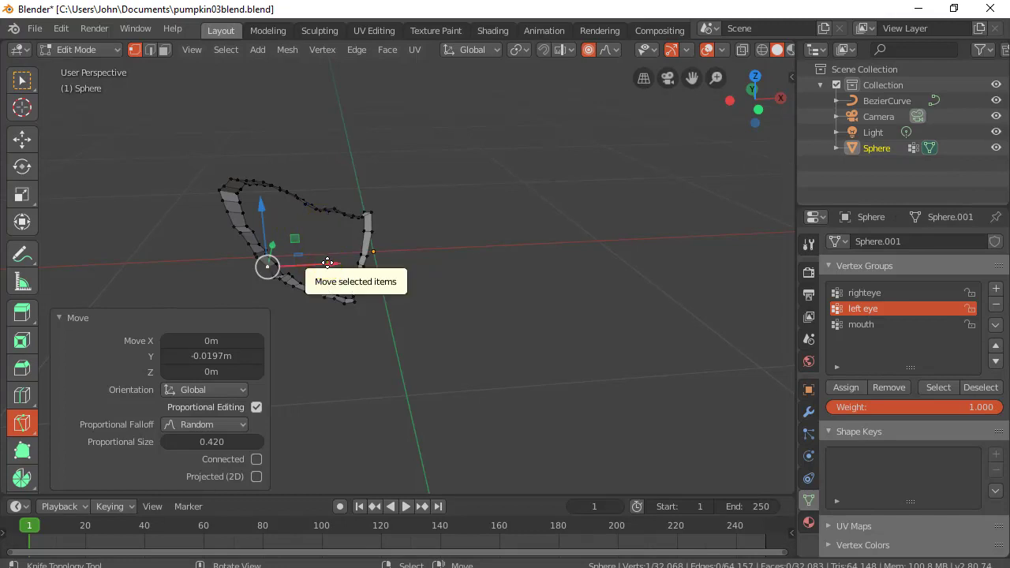
pyautogui.moveTo(323, 264); pyautogui.dragTo(329, 261)
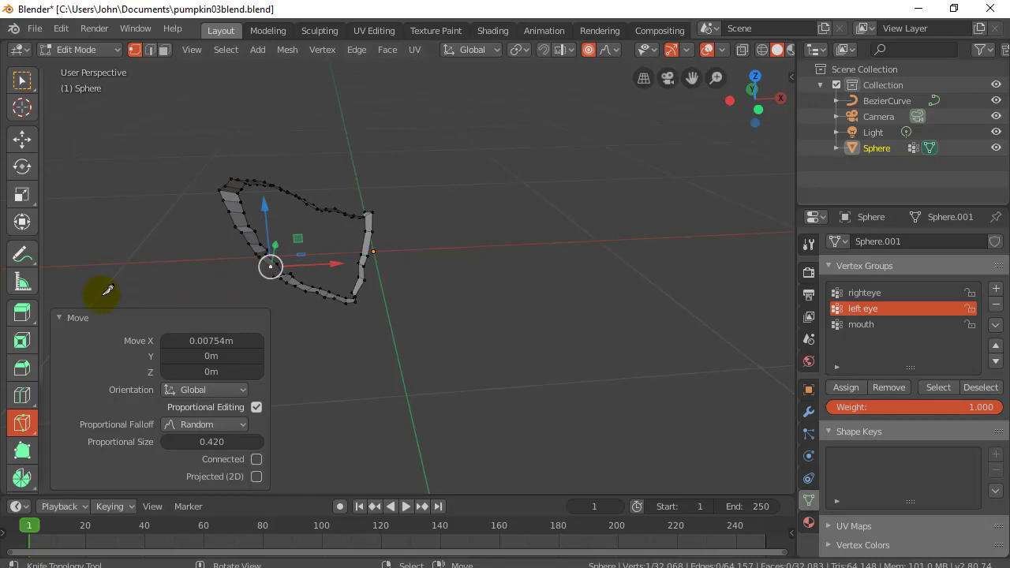
pyautogui.click(59, 318)
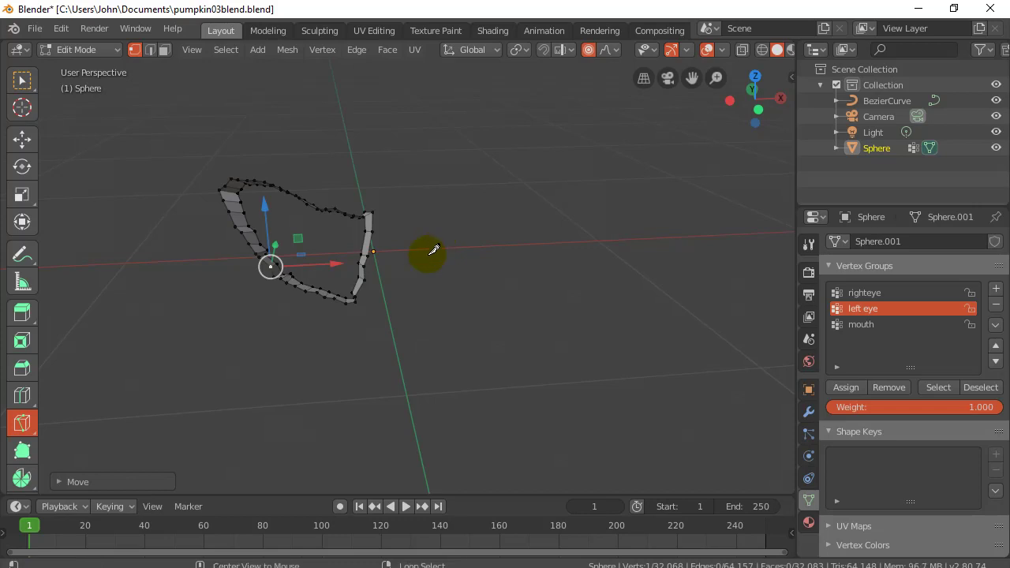
# Step: Reveal the pumpkin geometry hidden around the left eye and deselect everything
pyautogui.hotkey('alt', 'h')
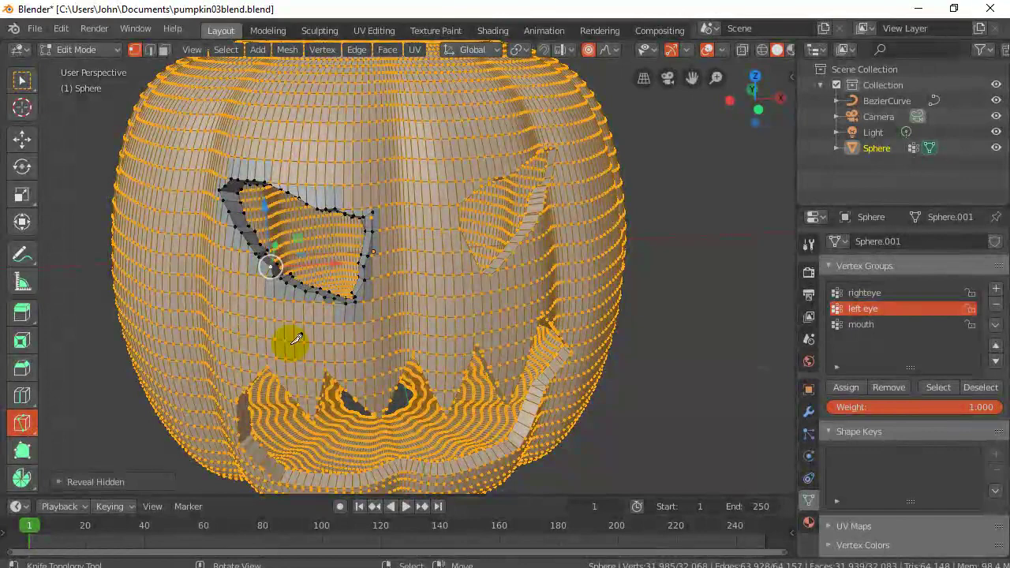
pyautogui.hotkey('alt', 'a')
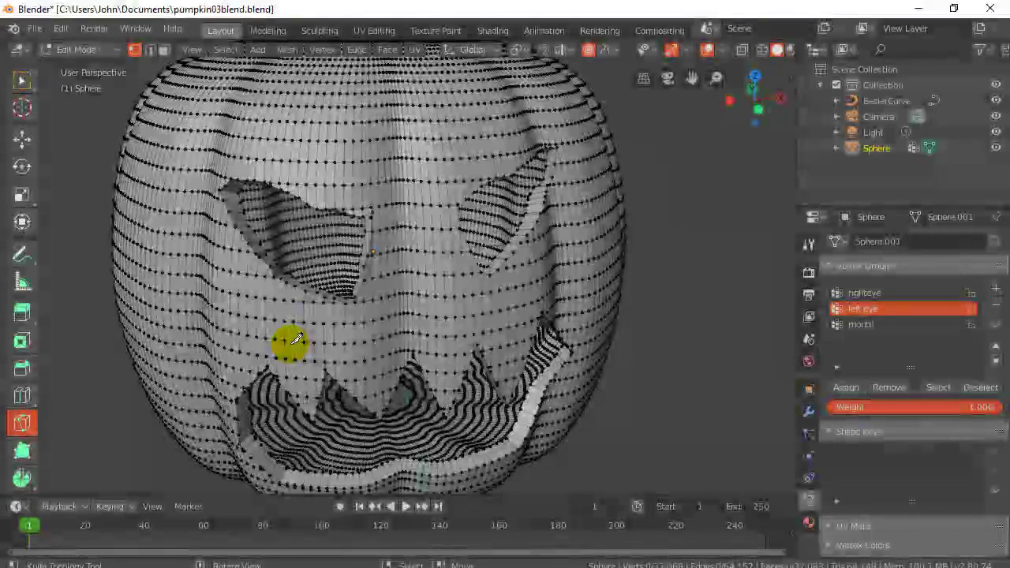
pyautogui.moveTo(360, 317); pyautogui.dragTo(449, 318, button='middle')
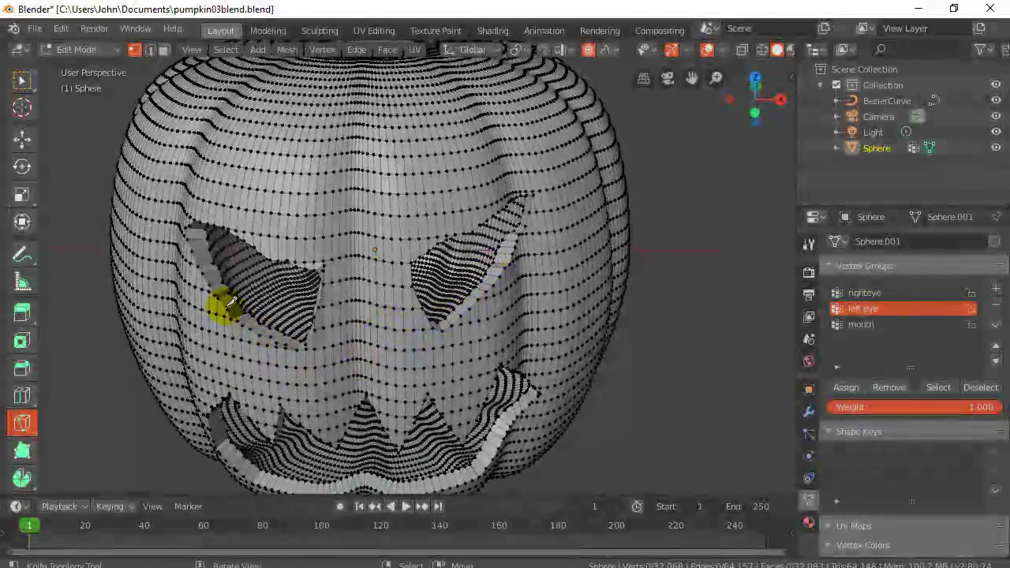
pyautogui.moveTo(226, 304)
pyautogui.mouseDown(button='middle')
pyautogui.moveTo(193, 241)
pyautogui.moveTo(225, 338)
pyautogui.moveTo(273, 290)
pyautogui.moveTo(234, 321)
pyautogui.mouseUp(button='middle')
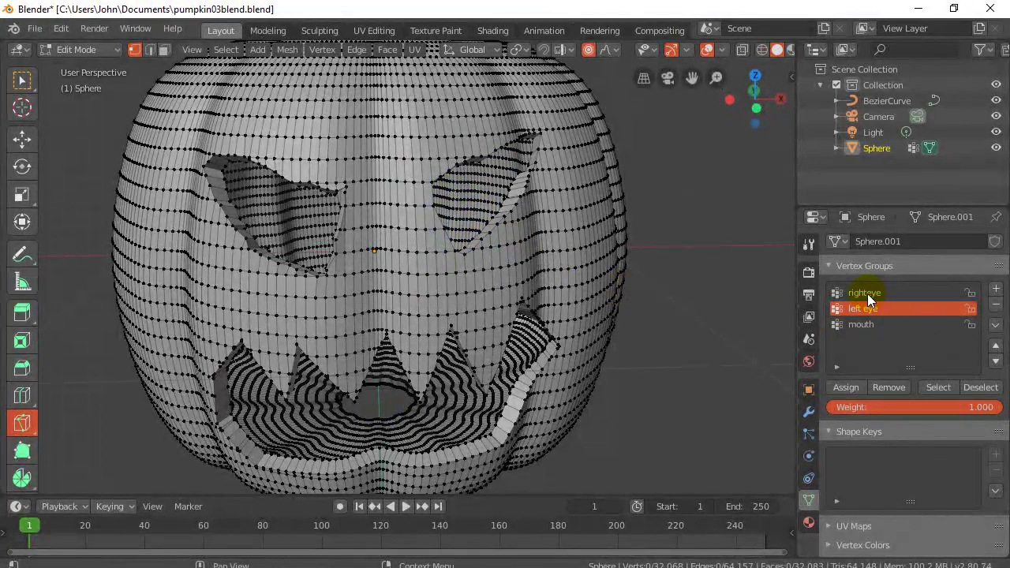
# Step: Select the righteye vertex group's vertices, invert the selection and hide everything except the right eye rim
pyautogui.click(867, 293)
pyautogui.click(935, 387)
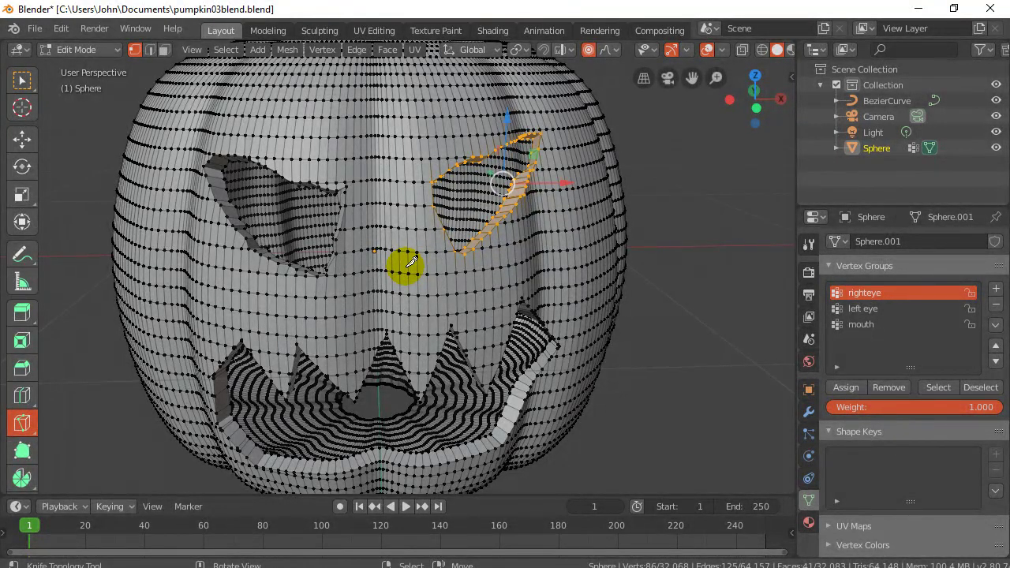
pyautogui.click(225, 49)
pyautogui.click(241, 98)
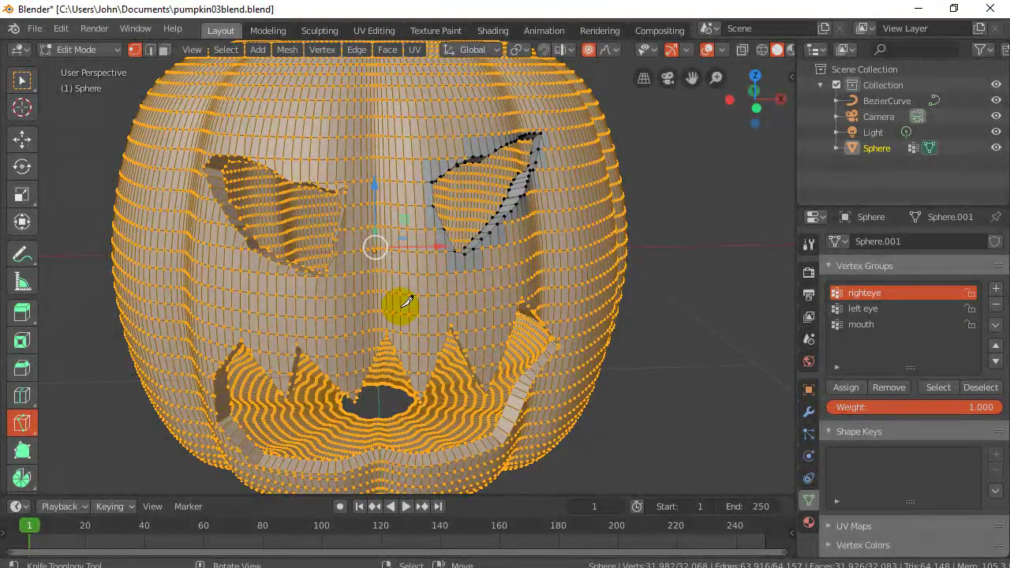
pyautogui.press('h')
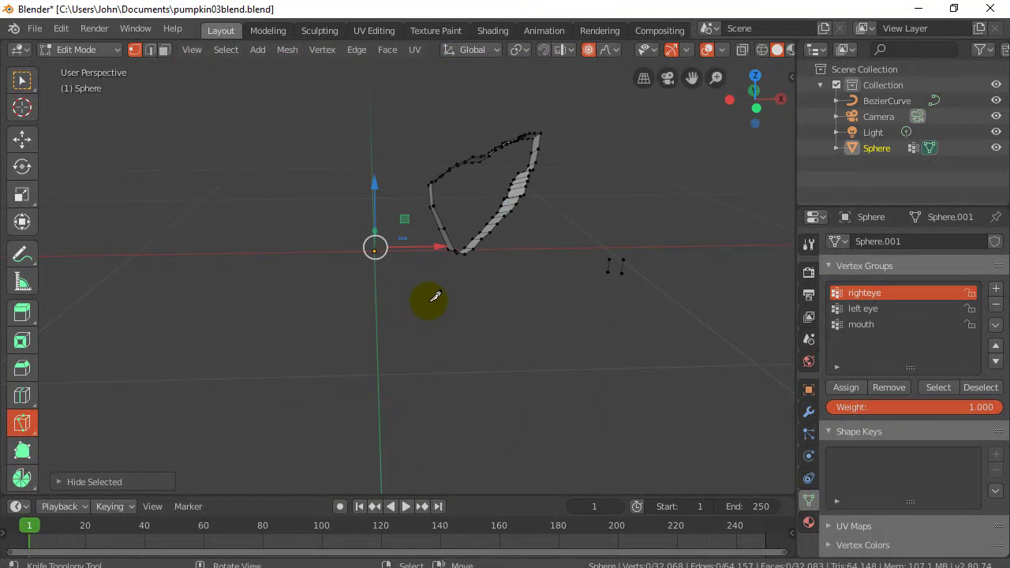
# Step: Roughen the right eye rim by moving a lower-edge vertex slightly along Z, X, Y and X again with Random falloff at size 0.42
pyautogui.click(497, 211)
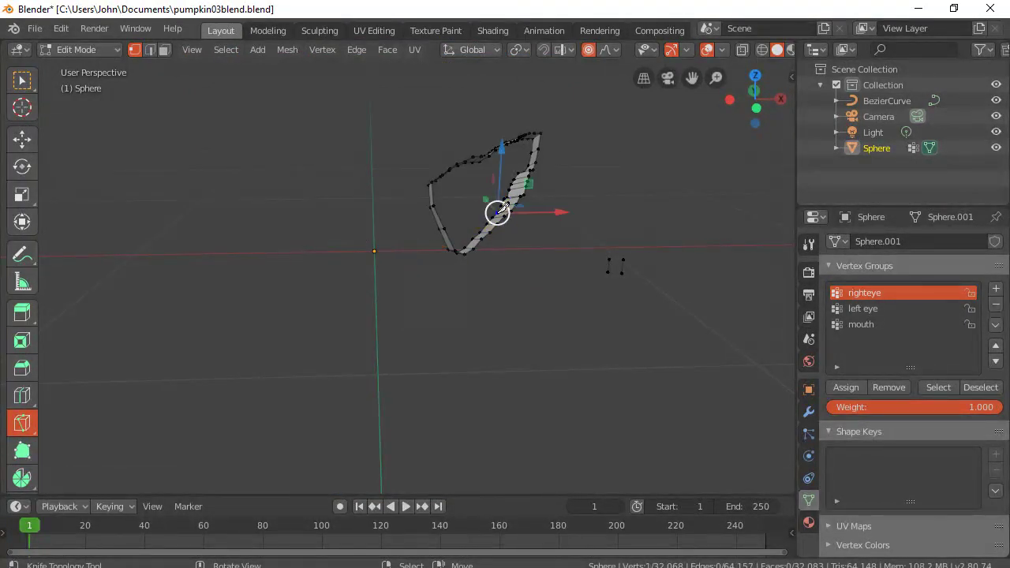
pyautogui.click(588, 51)
pyautogui.press('g')
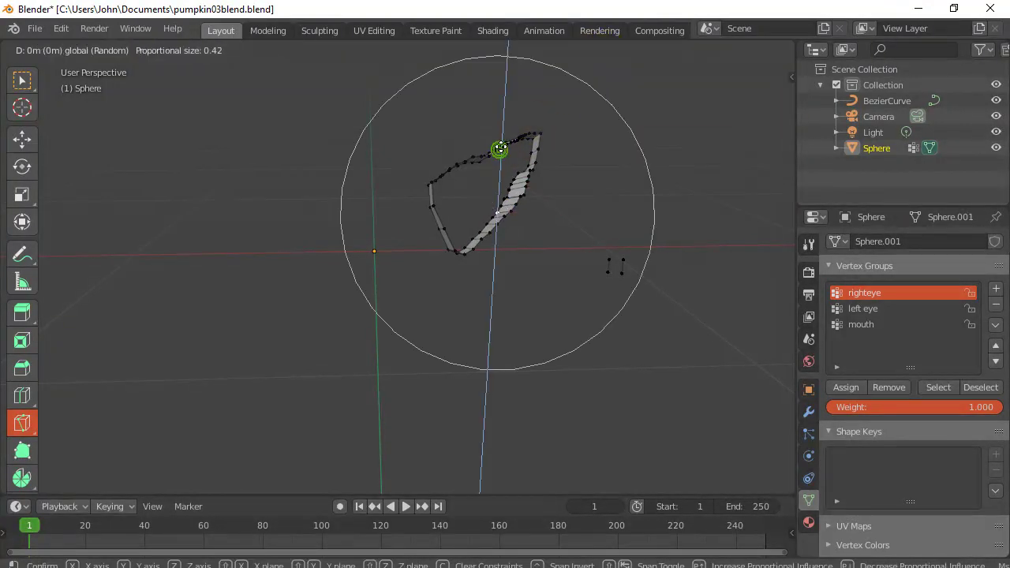
pyautogui.click(500, 146)
pyautogui.press('g')
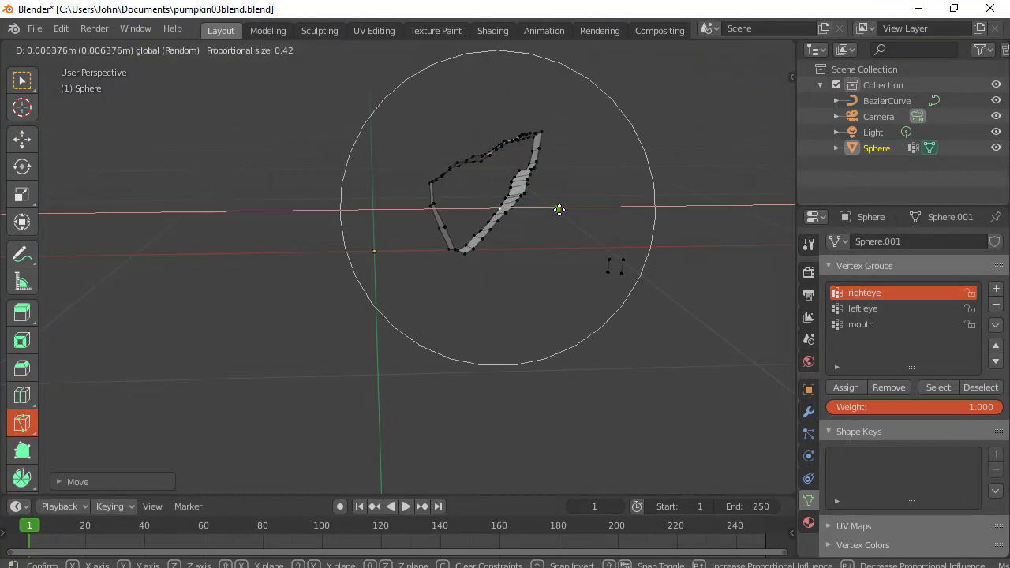
pyautogui.click(565, 204)
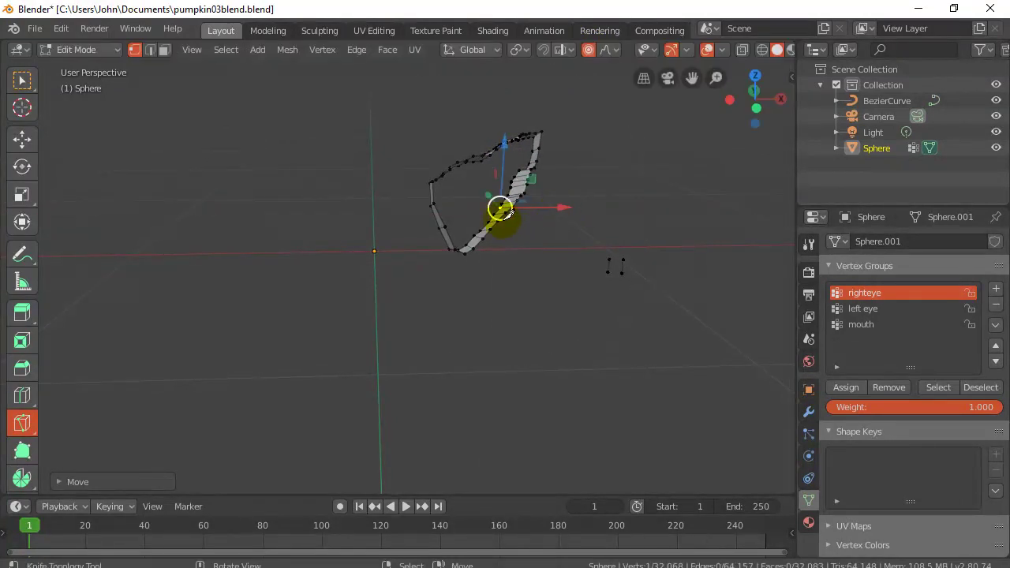
pyautogui.press('g')
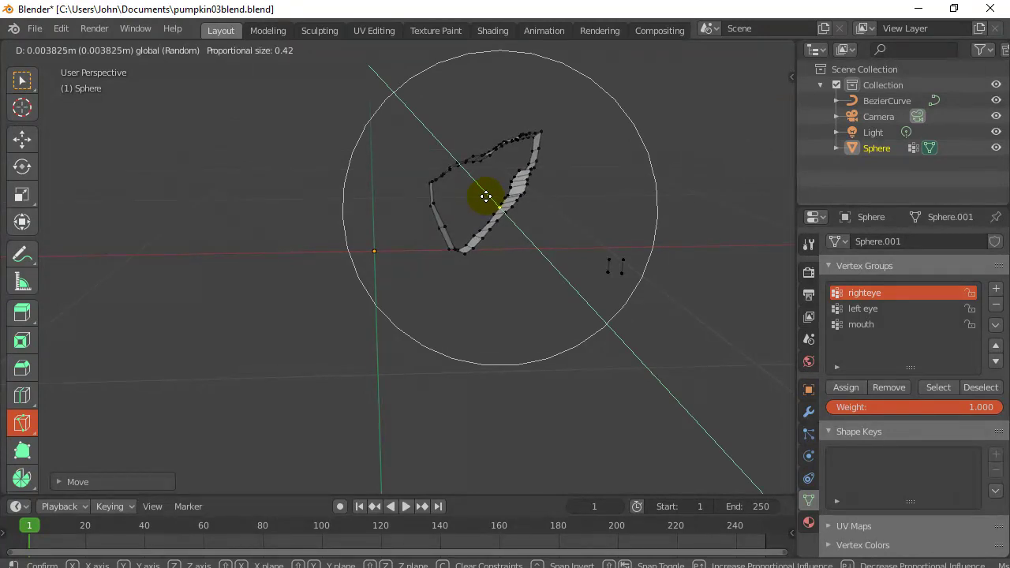
pyautogui.click(492, 192)
pyautogui.moveTo(565, 209); pyautogui.dragTo(569, 208)
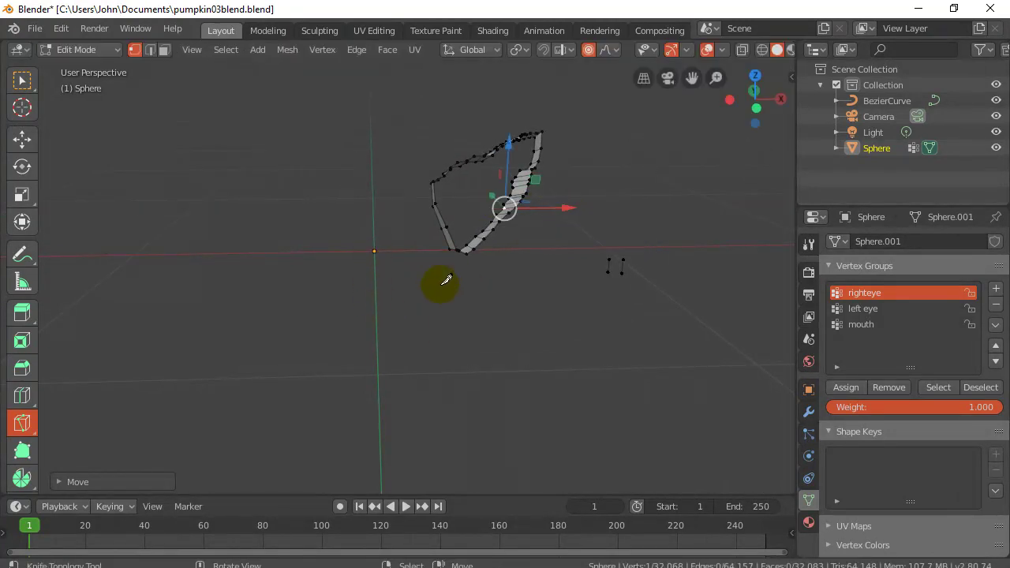
# Step: Reveal the mesh hidden around the right eye, clear the selection and check both roughened eyes on the pumpkin
pyautogui.hotkey('alt', 'h')
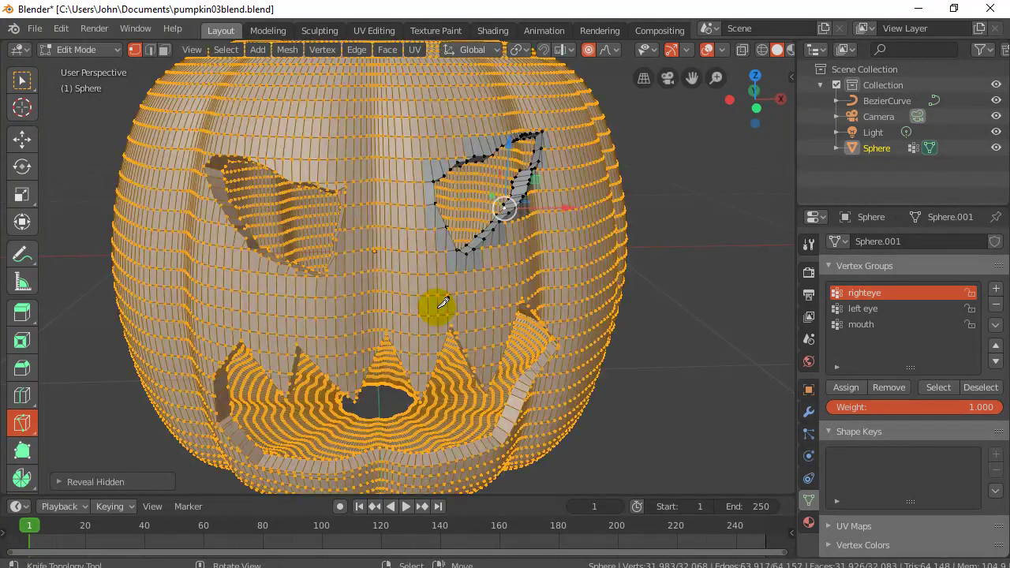
pyautogui.hotkey('alt', 'a')
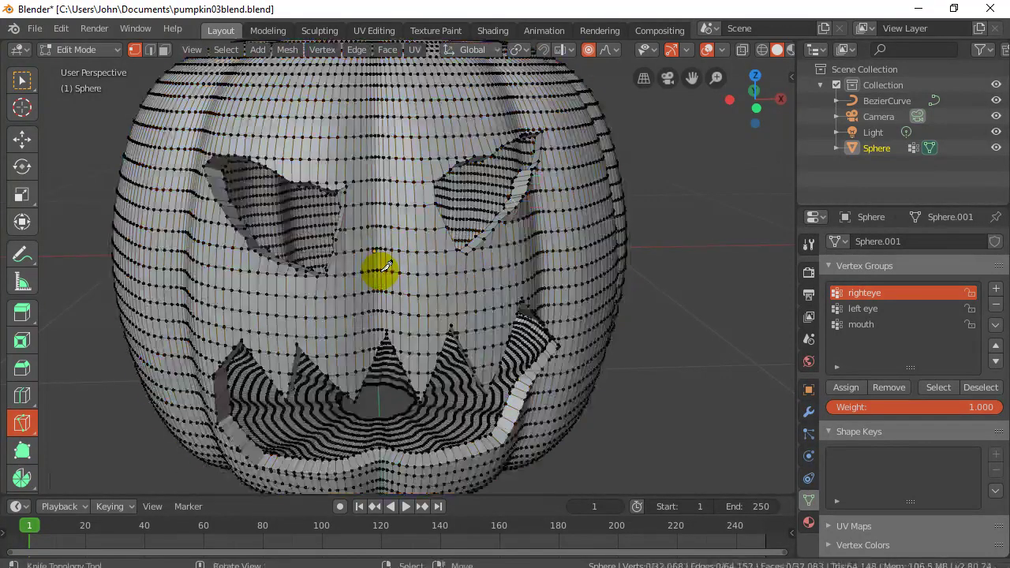
pyautogui.moveTo(386, 267); pyautogui.dragTo(429, 270, button='middle')
pyautogui.scroll(-3, 428, 271)
pyautogui.scroll(4, 433, 270)
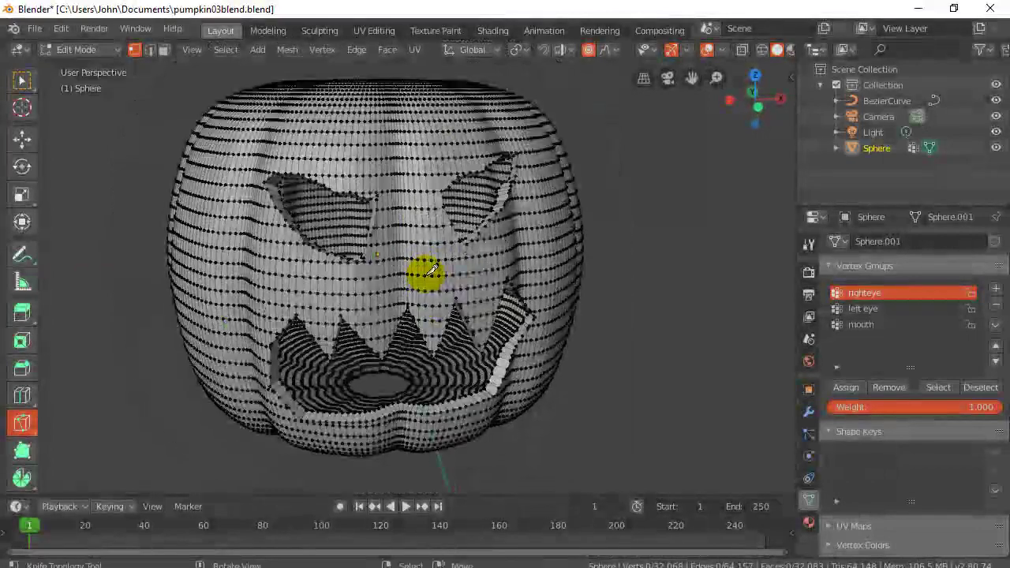
pyautogui.moveTo(433, 288); pyautogui.dragTo(428, 282, button='middle')
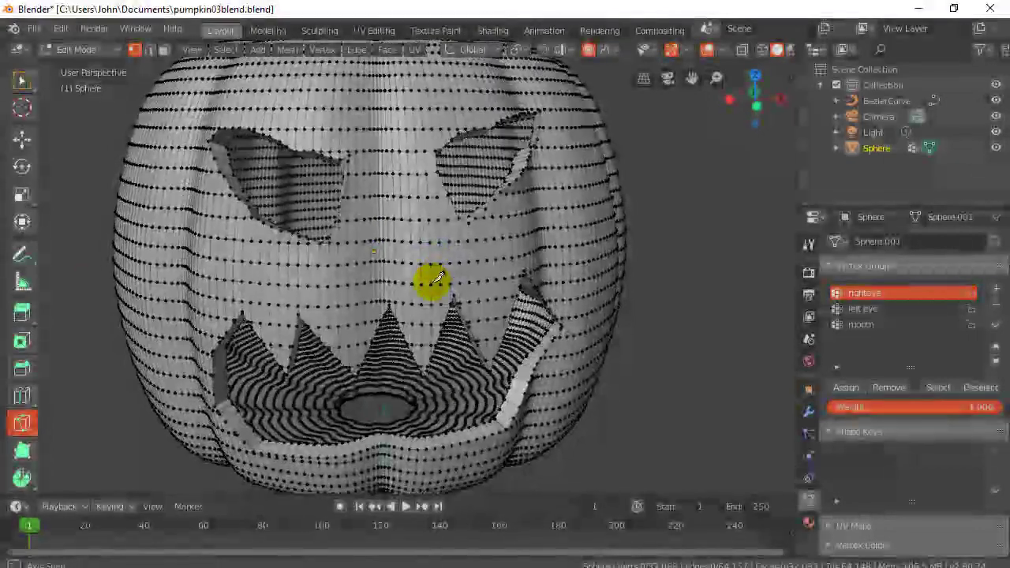